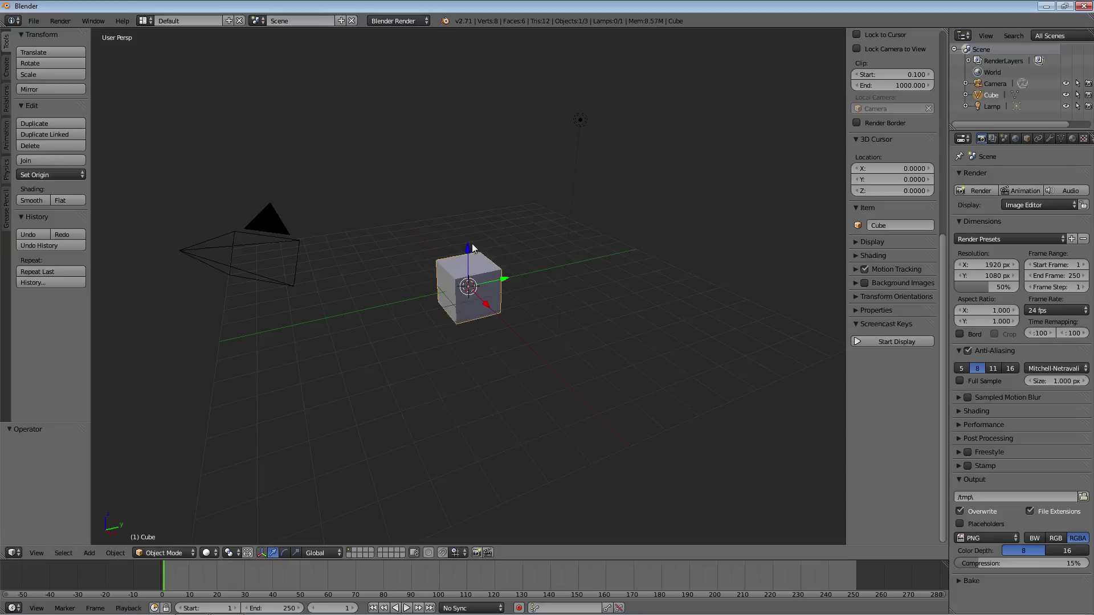
# - Delete the lamp from the scene
pyautogui.rightClick(580, 121)
pyautogui.press('x')
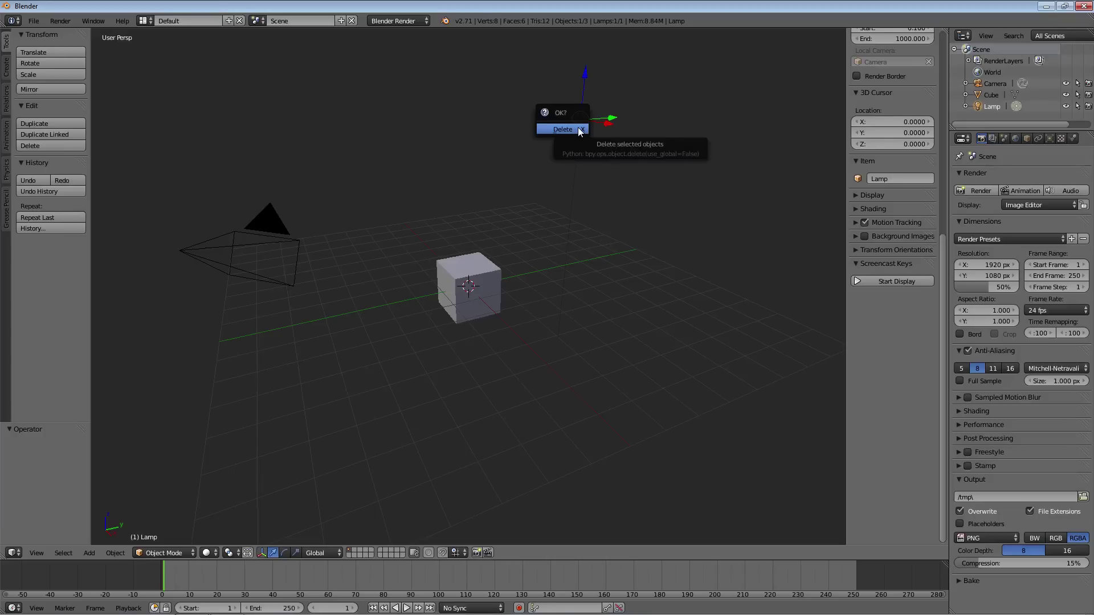
pyautogui.click(563, 130)
# - Start the Screencast Keys display, collapse its settings, and select the cube
pyautogui.click(889, 74)
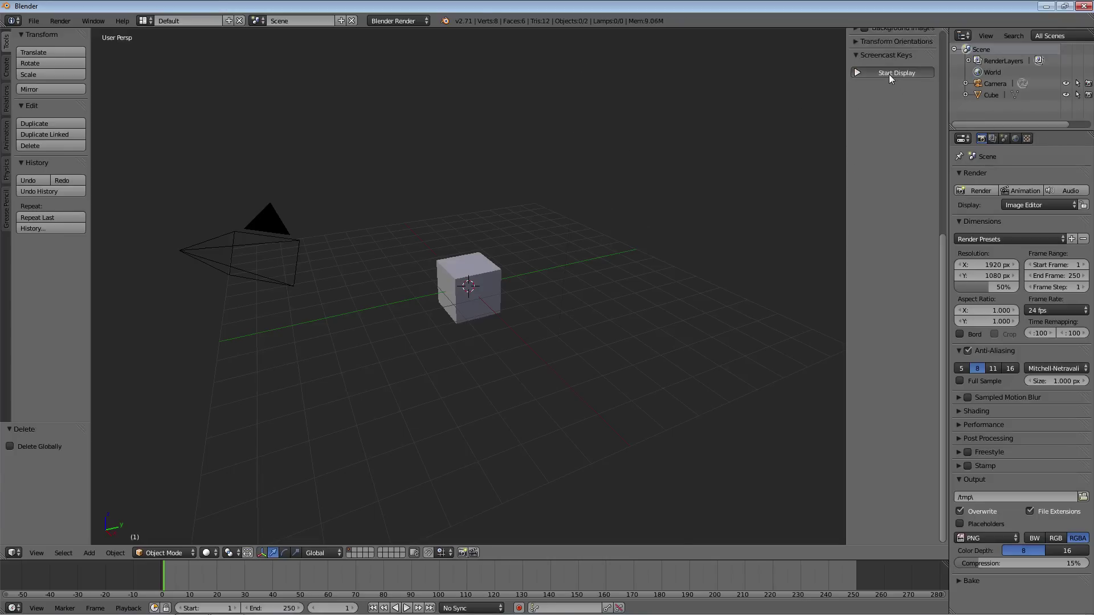
pyautogui.click(858, 56)
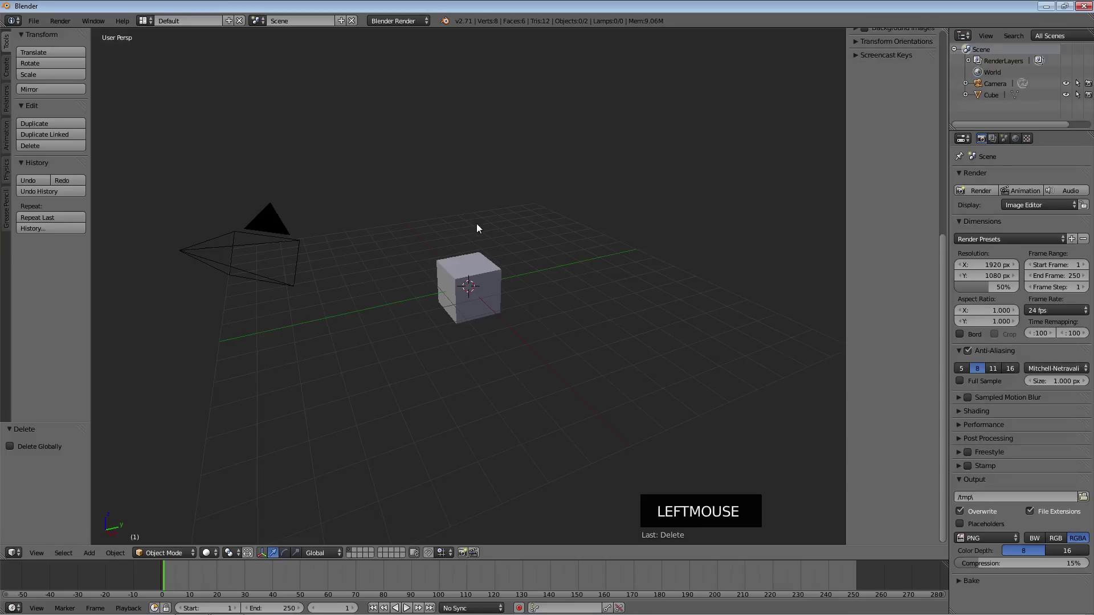
pyautogui.rightClick(479, 278)
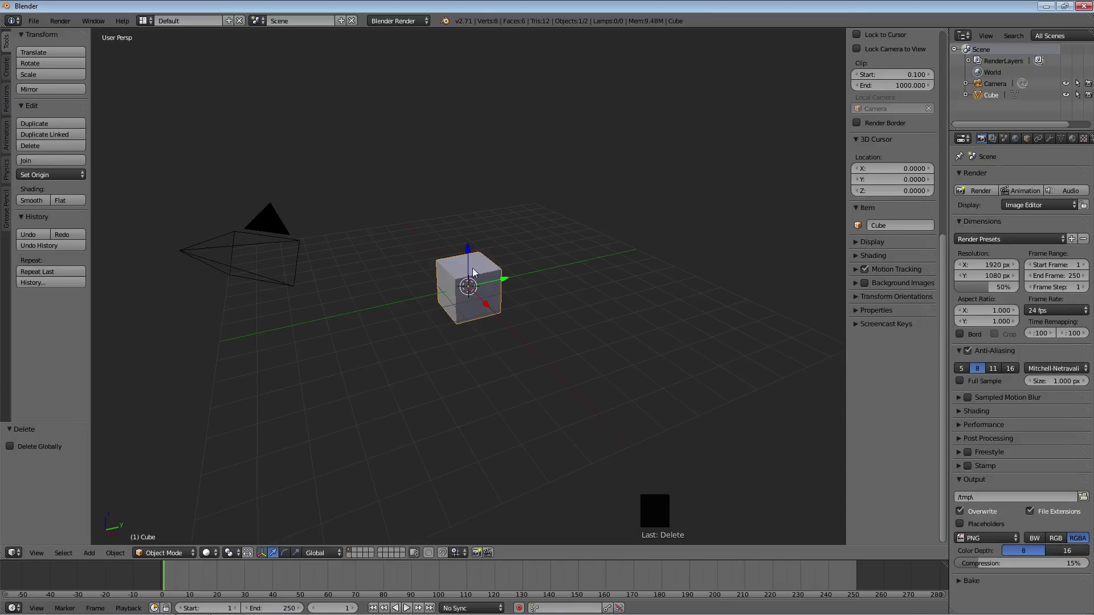
pyautogui.moveTo(625, 297); pyautogui.dragTo(632, 228, button='right')
pyautogui.press('Escape')
pyautogui.moveTo(675, 308); pyautogui.dragTo(756, 283, button='middle')
# - Set the cube's scale to 1 on the X, Y and Z axes
pyautogui.scroll(16, 880, 160)
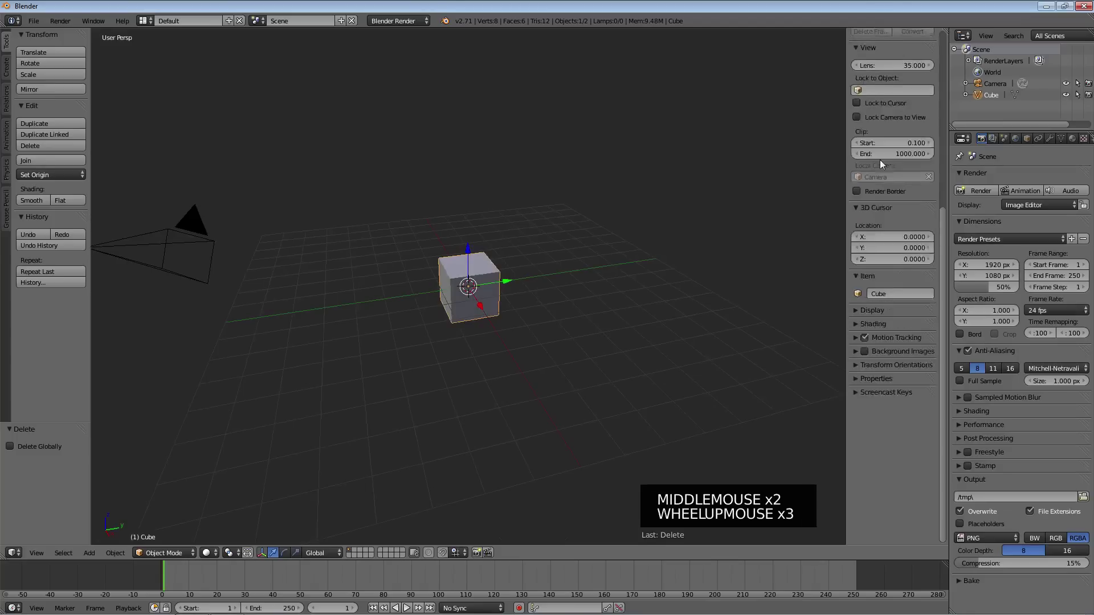
pyautogui.scroll(5, 882, 169)
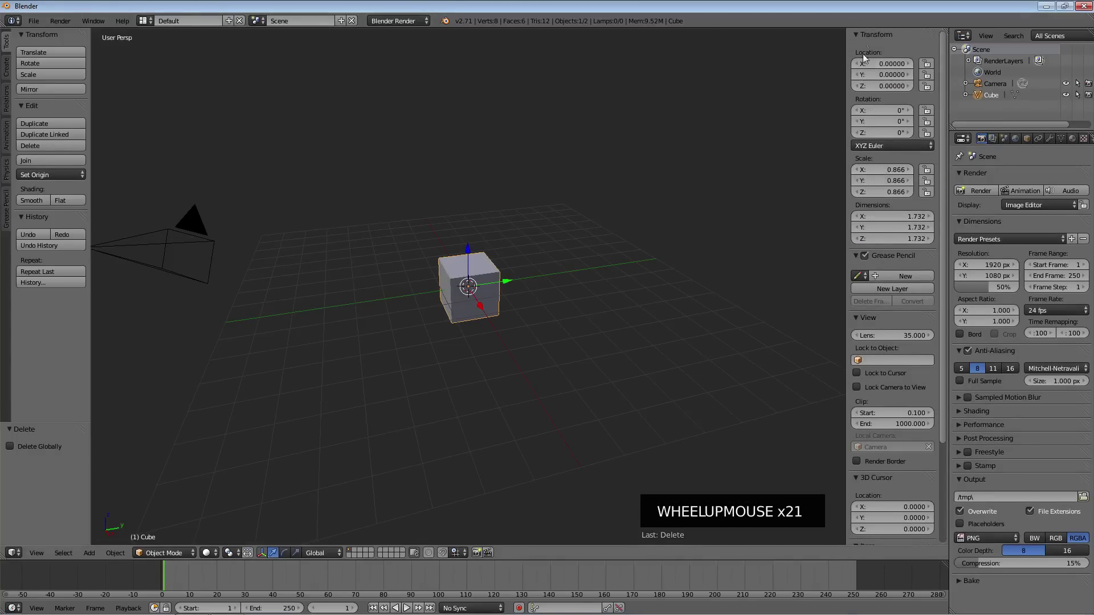
pyautogui.click(881, 169)
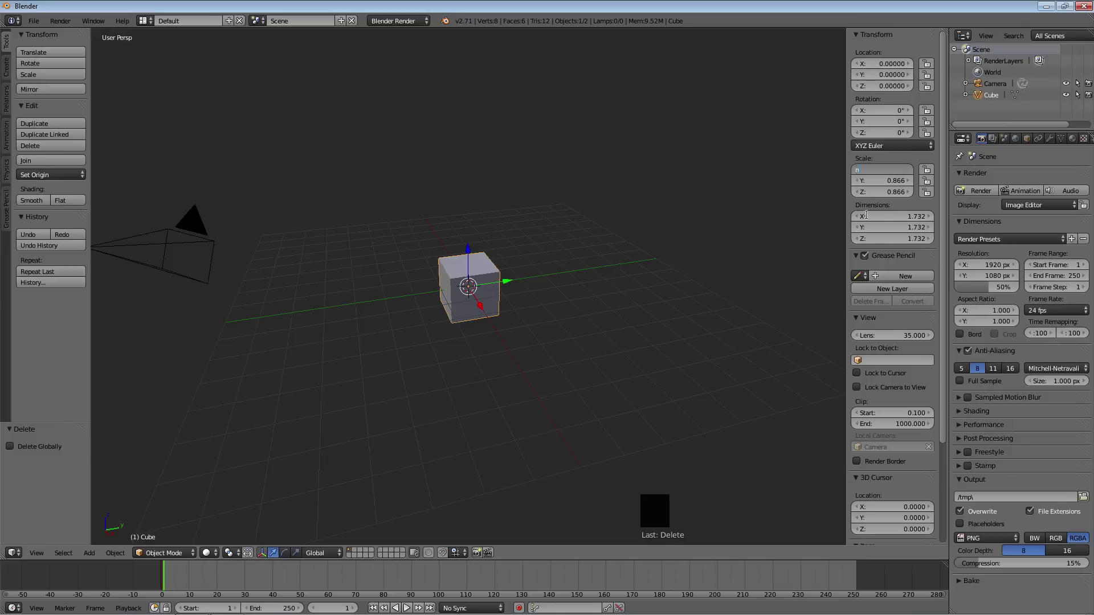
pyautogui.click(801, 196)
pyautogui.press('n')
pyautogui.press('n')
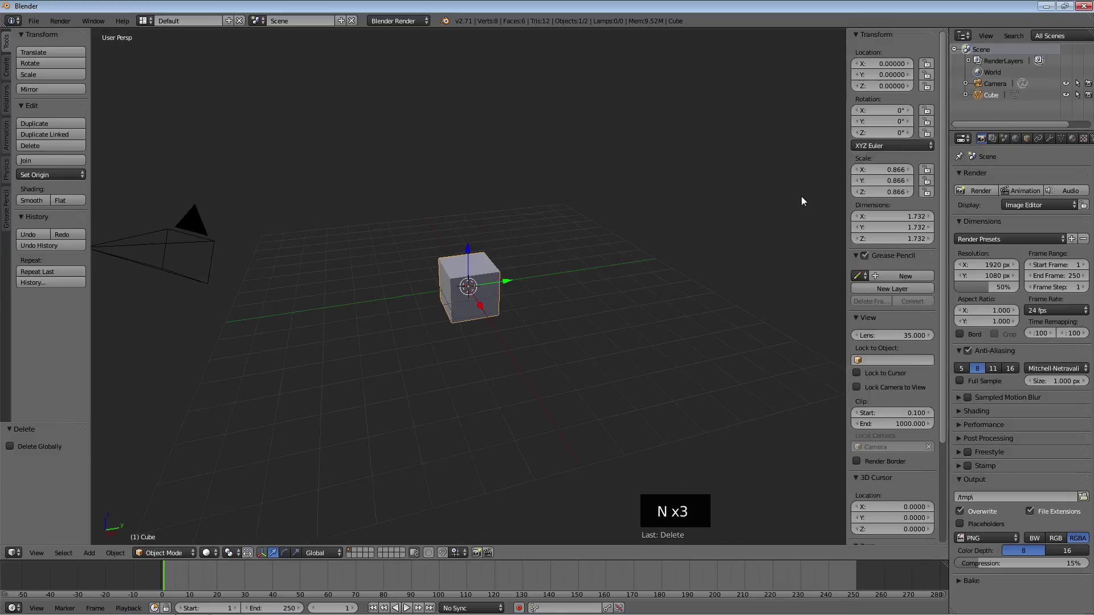
pyautogui.click(889, 170)
pyautogui.write('1')
pyautogui.press('Tab')
pyautogui.write('1')
pyautogui.press('Tab')
pyautogui.write('1')
pyautogui.press('Tab')
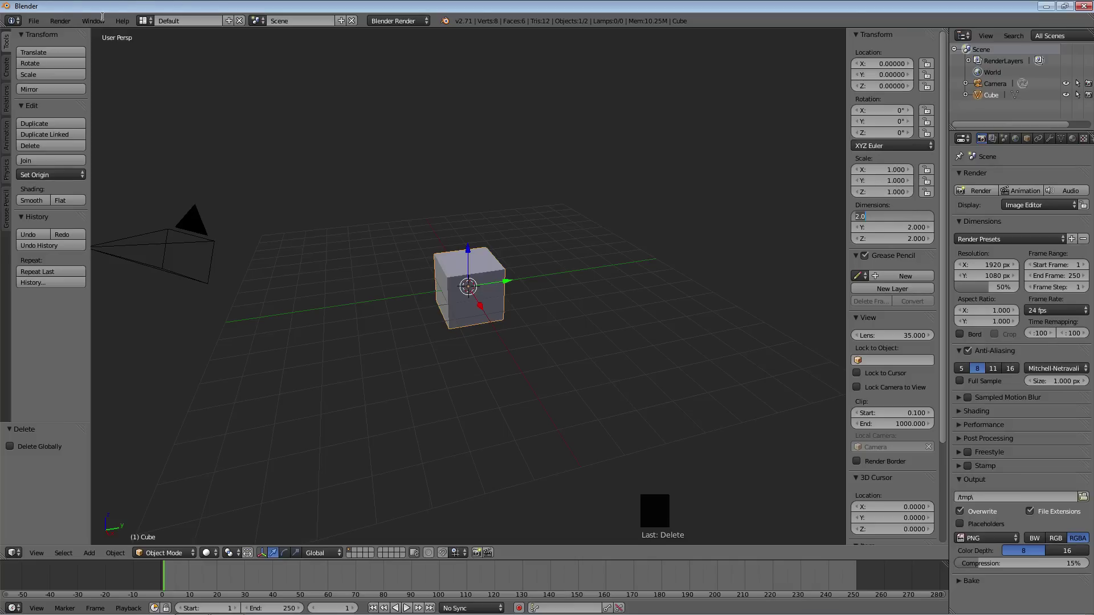
# - Save the current scene as the startup file
pyautogui.click(34, 21)
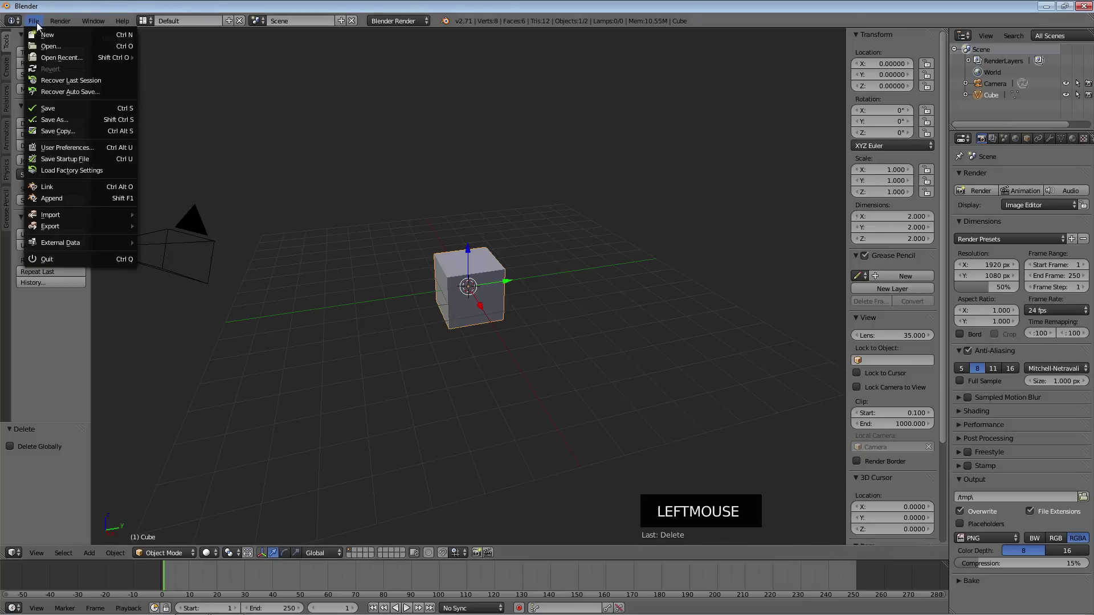
pyautogui.click(77, 159)
pyautogui.click(74, 159)
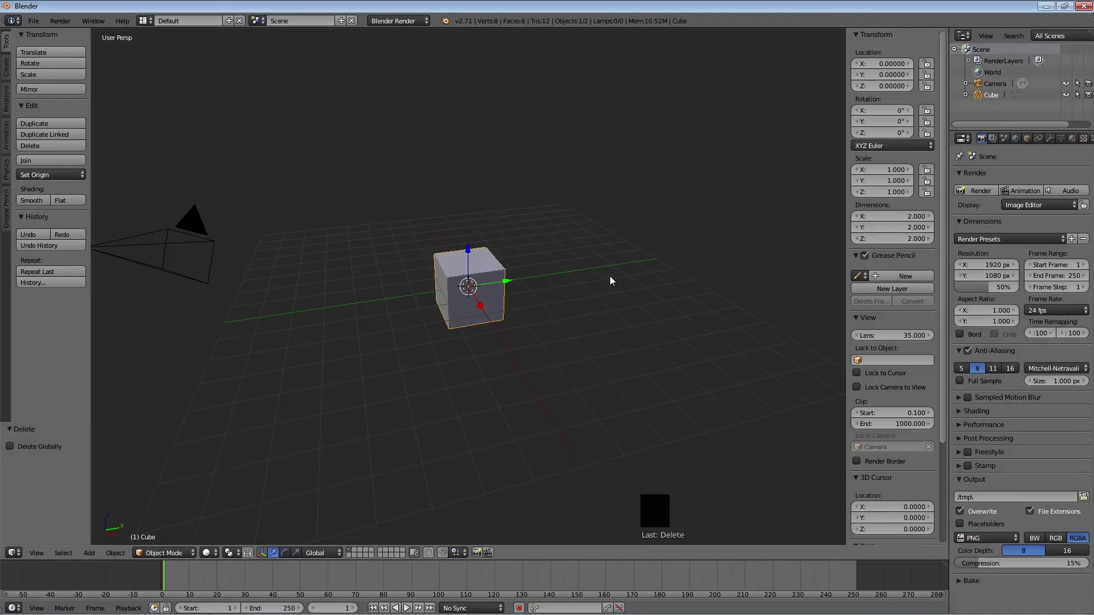
# - Set the cube's Z location to 1
pyautogui.click(883, 86)
pyautogui.write('0.0')
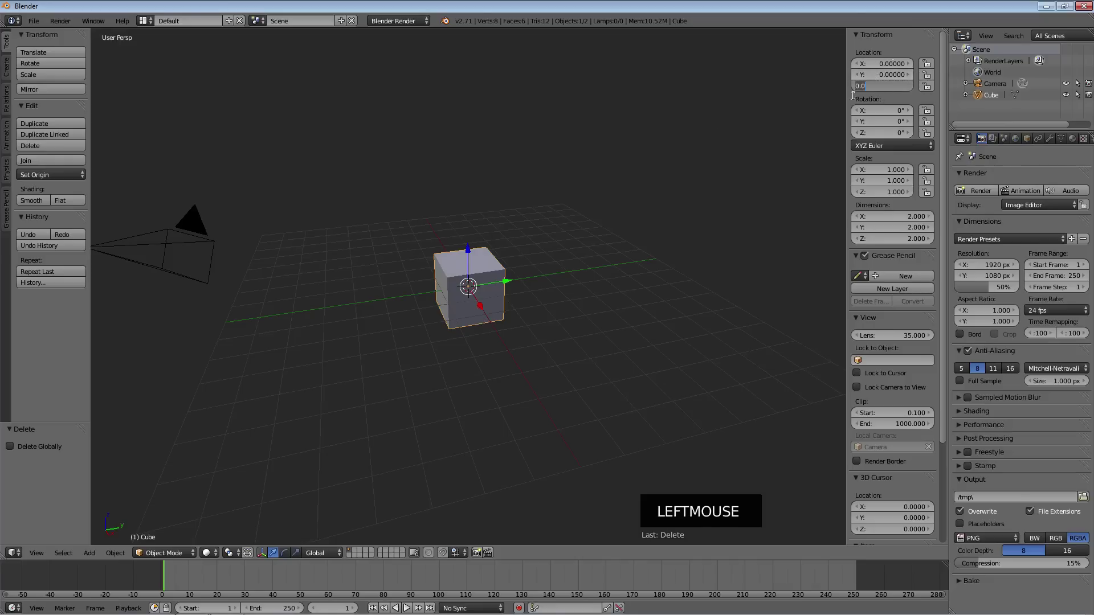
pyautogui.write('1')
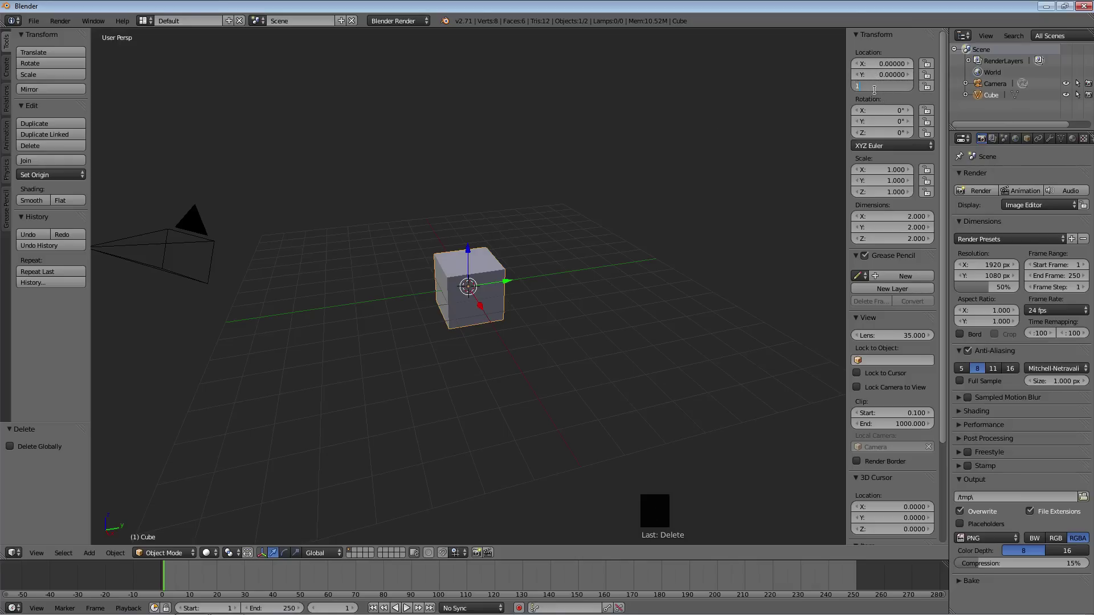
pyautogui.press('Return')
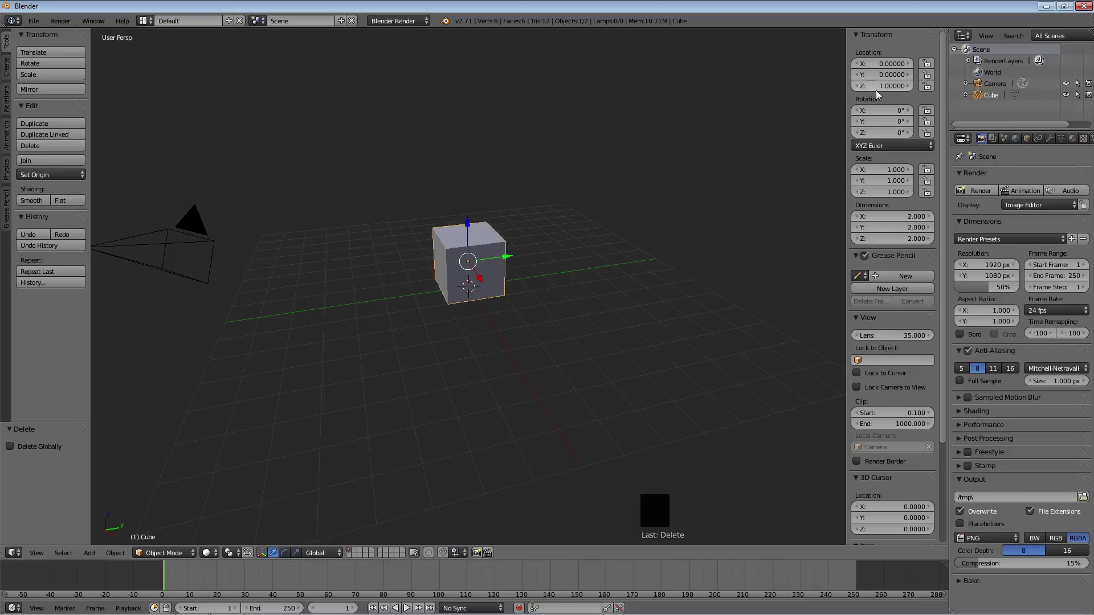
# - Enter Edit Mode on the cube and turn off limiting the selection to visible geometry
pyautogui.moveTo(583, 290); pyautogui.dragTo(486, 294, button='middle')
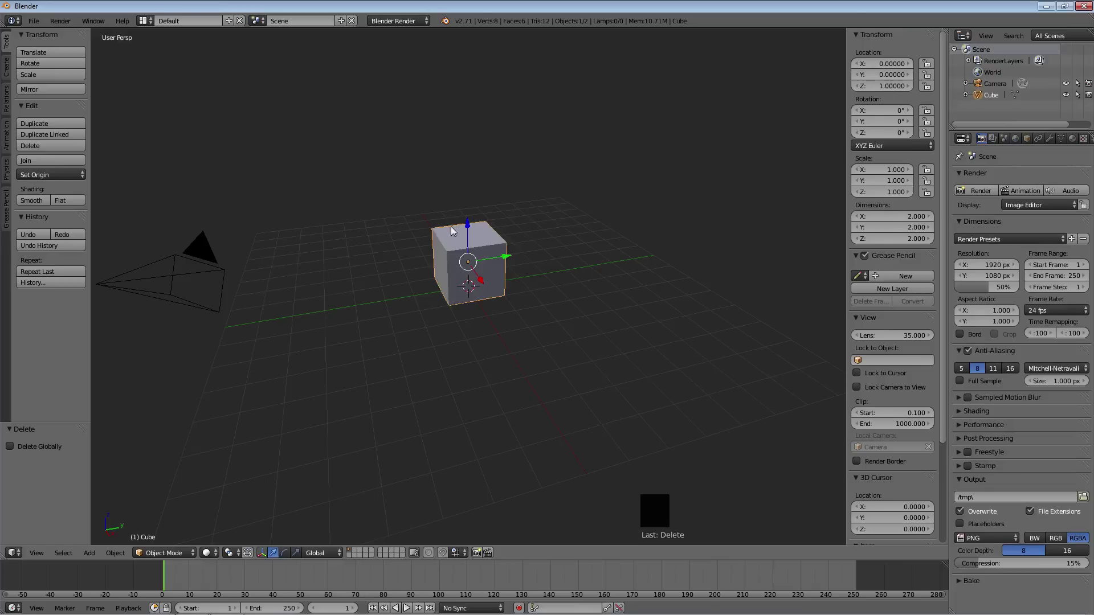
pyautogui.moveTo(538, 293); pyautogui.dragTo(571, 285, button='middle')
pyautogui.scroll(4, 497, 285)
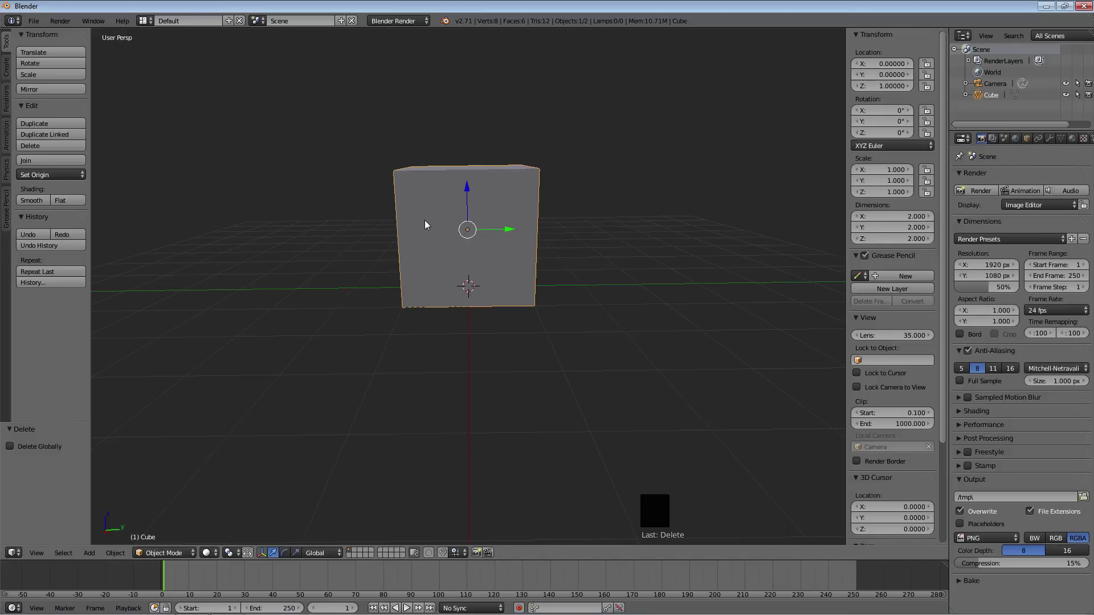
pyautogui.press('Tab')
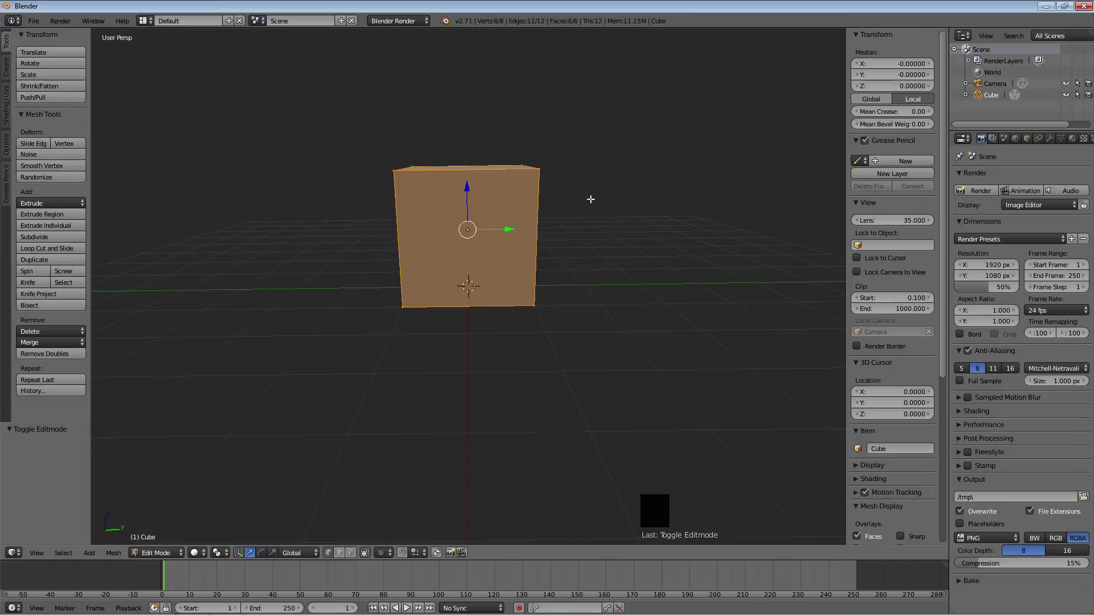
pyautogui.moveTo(591, 199); pyautogui.dragTo(559, 224, button='middle')
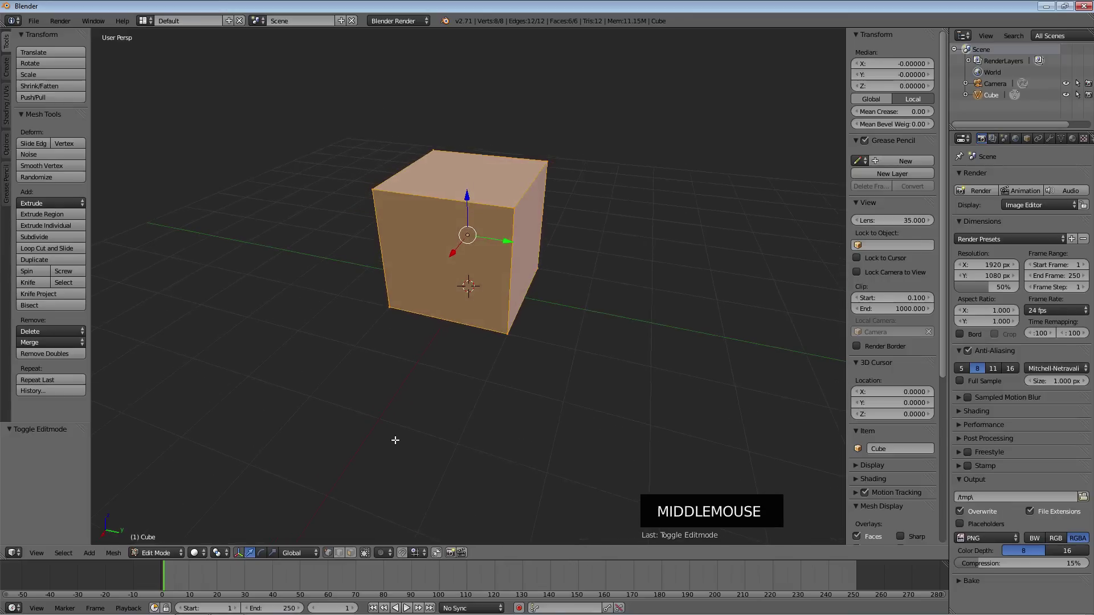
pyautogui.click(366, 553)
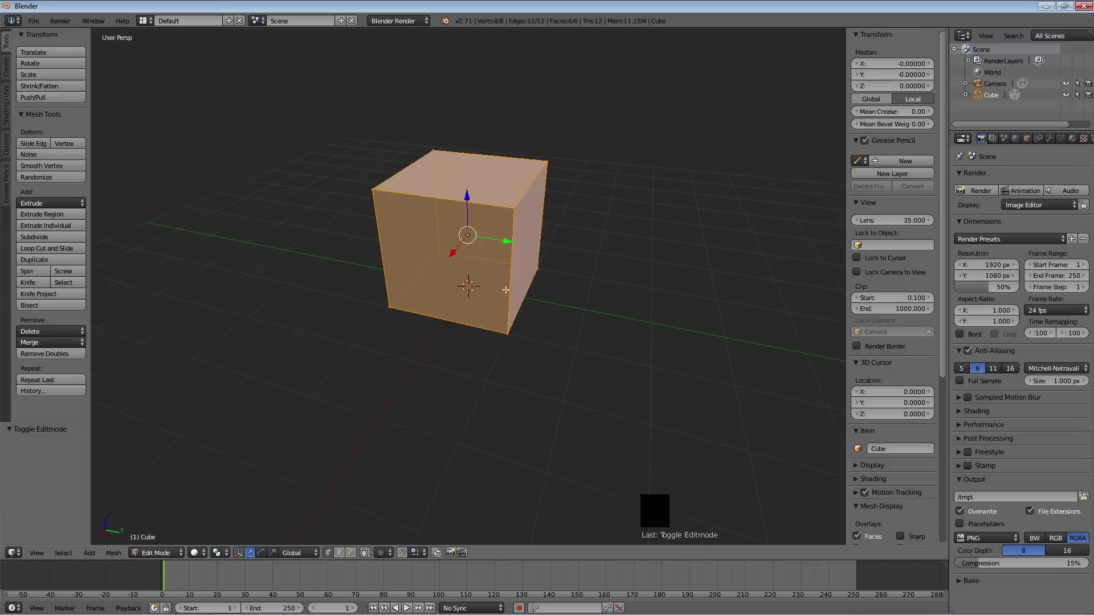
pyautogui.moveTo(523, 289); pyautogui.dragTo(551, 327, button='middle')
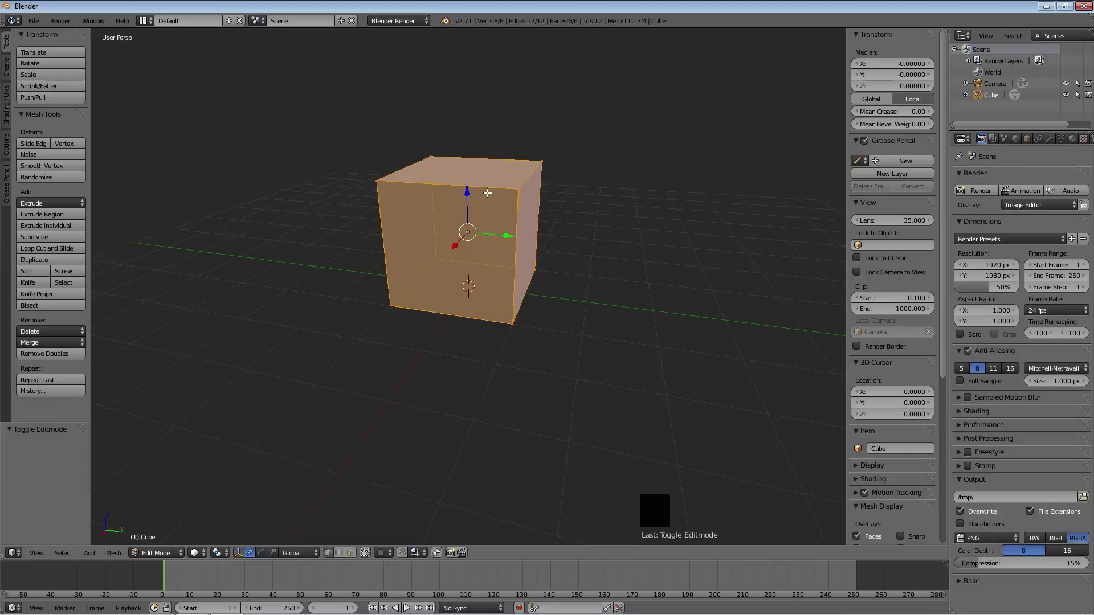
# - Toggle the selection of the cube's whole mesh several times, ending with everything deselected
pyautogui.press('a')
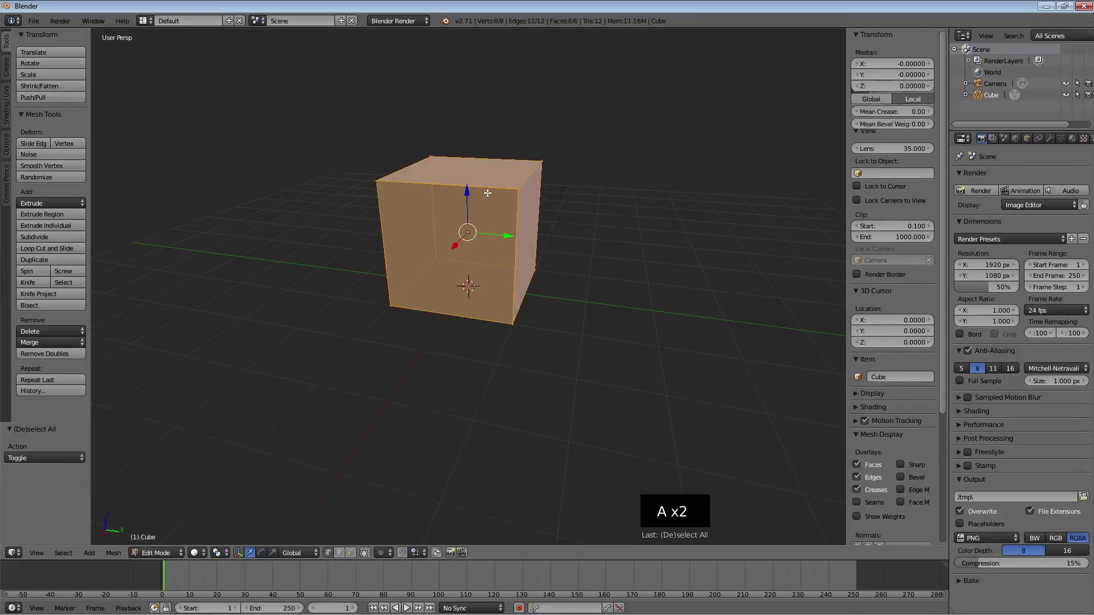
pyautogui.press('a')
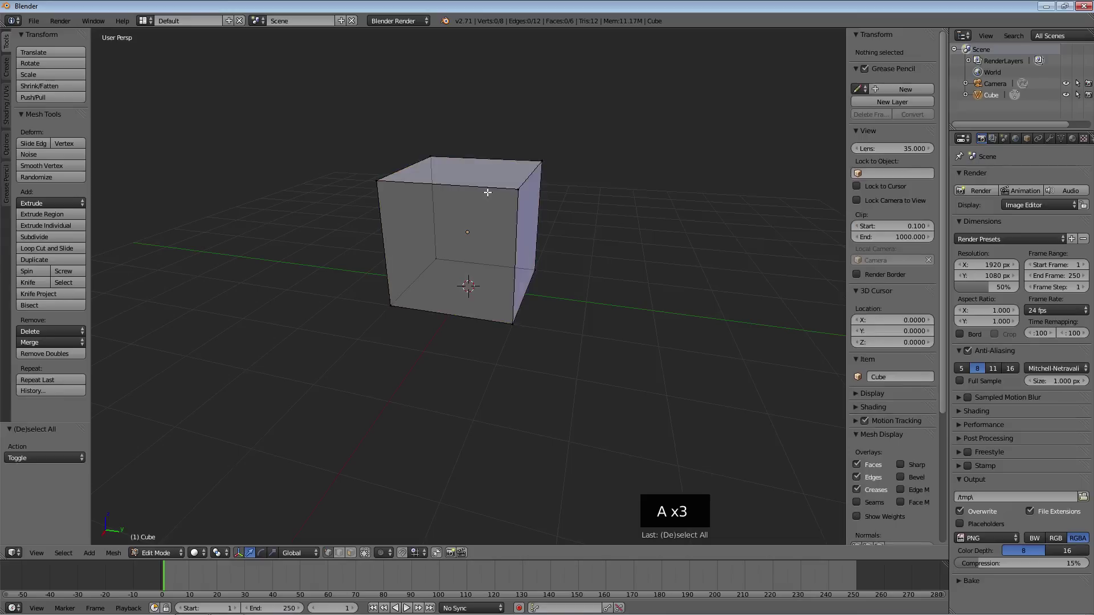
pyautogui.press('a')
pyautogui.press('a')
pyautogui.press('a')
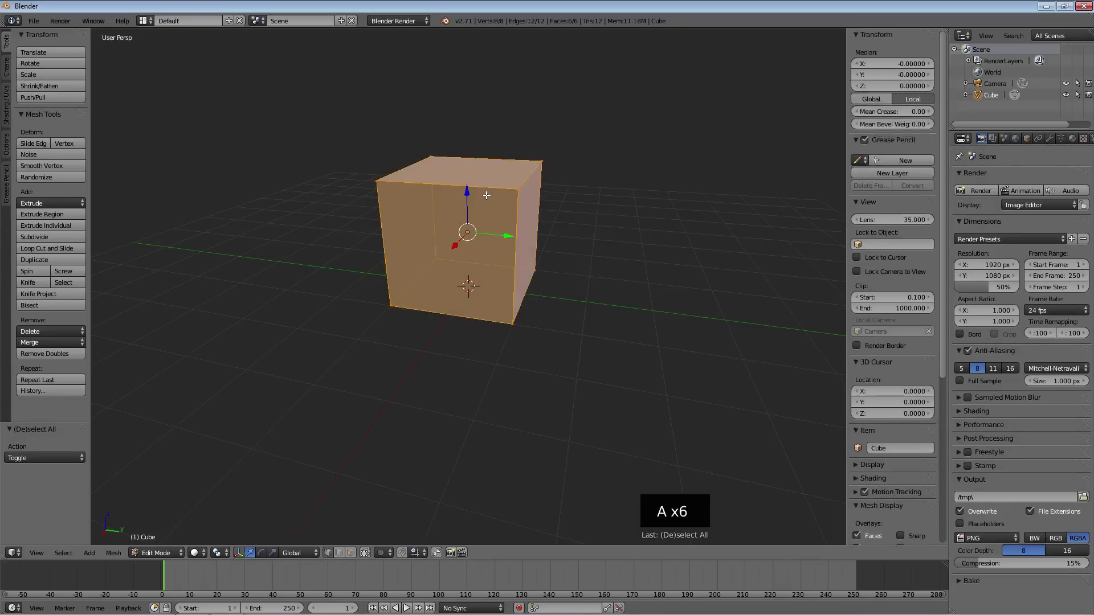
pyautogui.press('a')
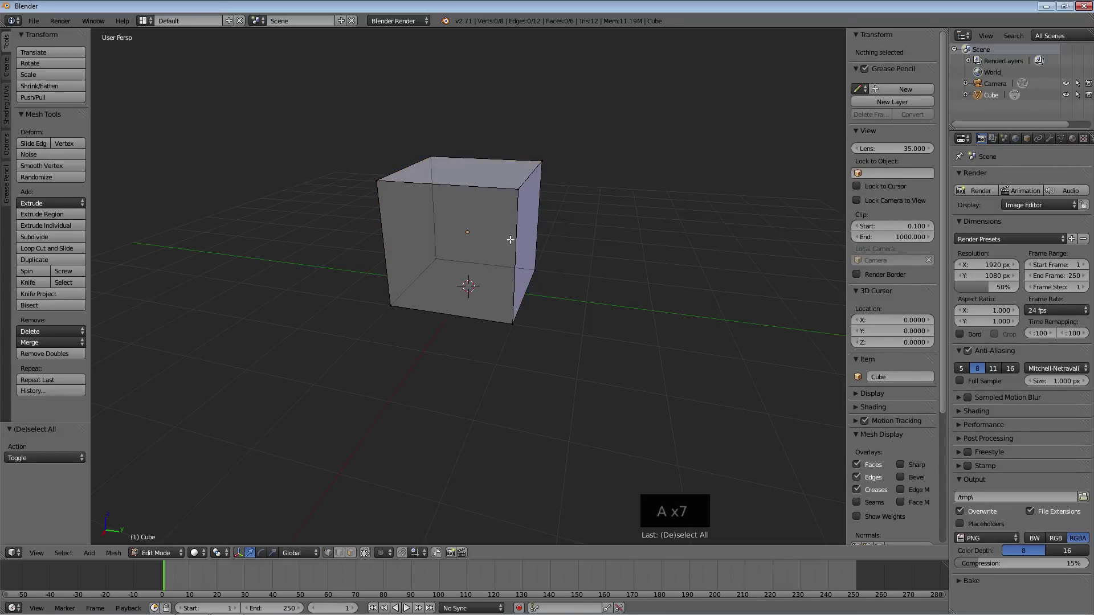
# - Try selecting single corner vertices, and select all four vertices of the cube's top face with Pick Shortest Path
pyautogui.moveTo(514, 246)
pyautogui.mouseDown(button='middle')
pyautogui.moveTo(534, 234)
pyautogui.moveTo(537, 252)
pyautogui.moveTo(512, 248)
pyautogui.mouseUp(button='middle')
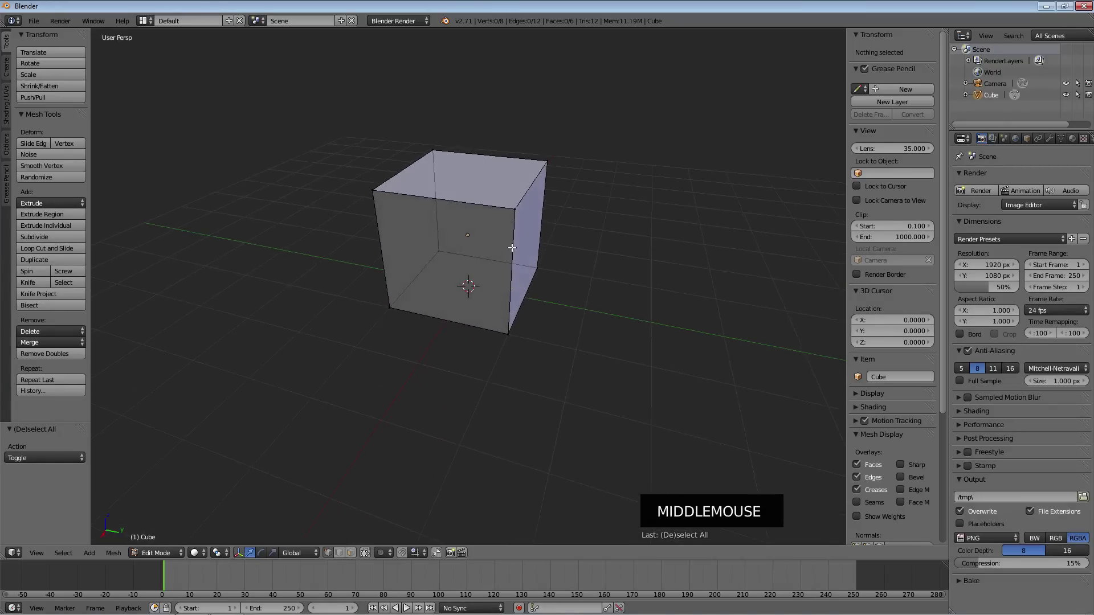
pyautogui.rightClick(513, 210)
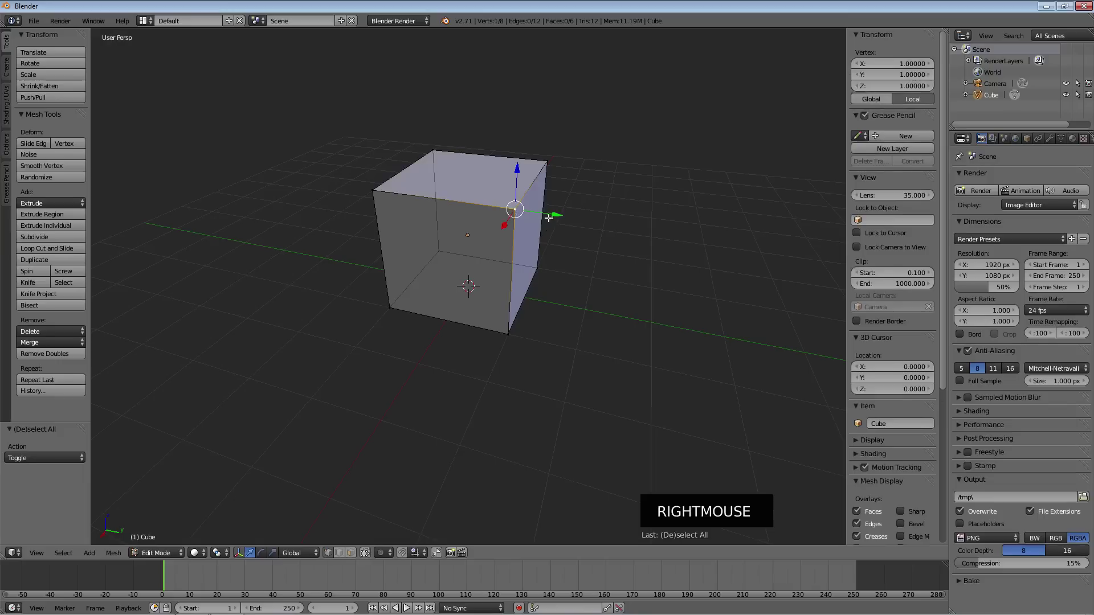
pyautogui.rightClick(547, 161)
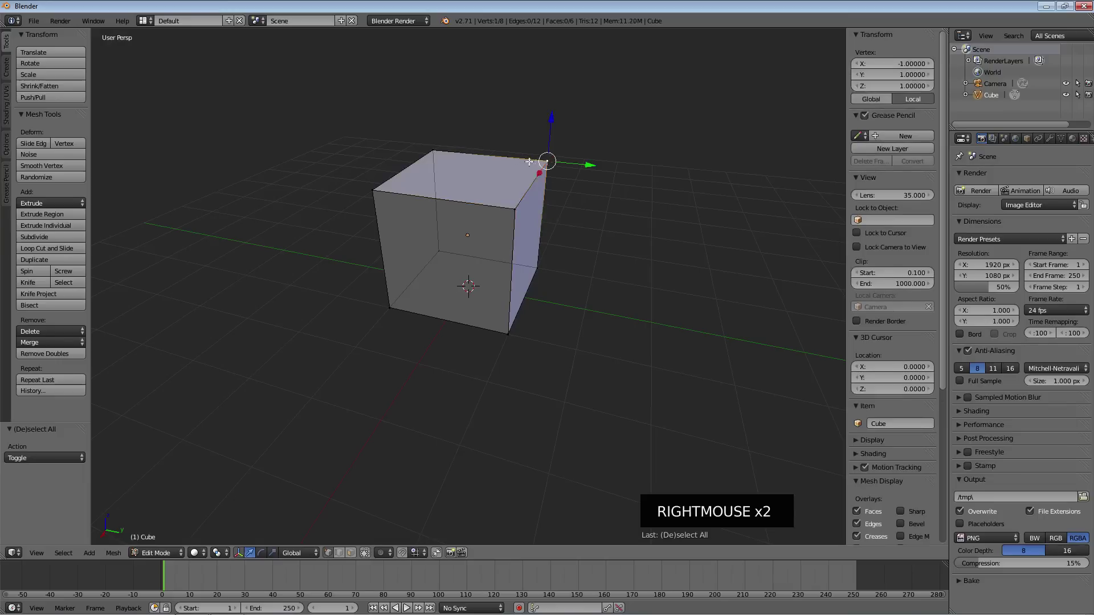
pyautogui.rightClick(434, 150)
pyautogui.keyDown('ctrl'); pyautogui.rightClick(543, 164); pyautogui.keyUp('ctrl')
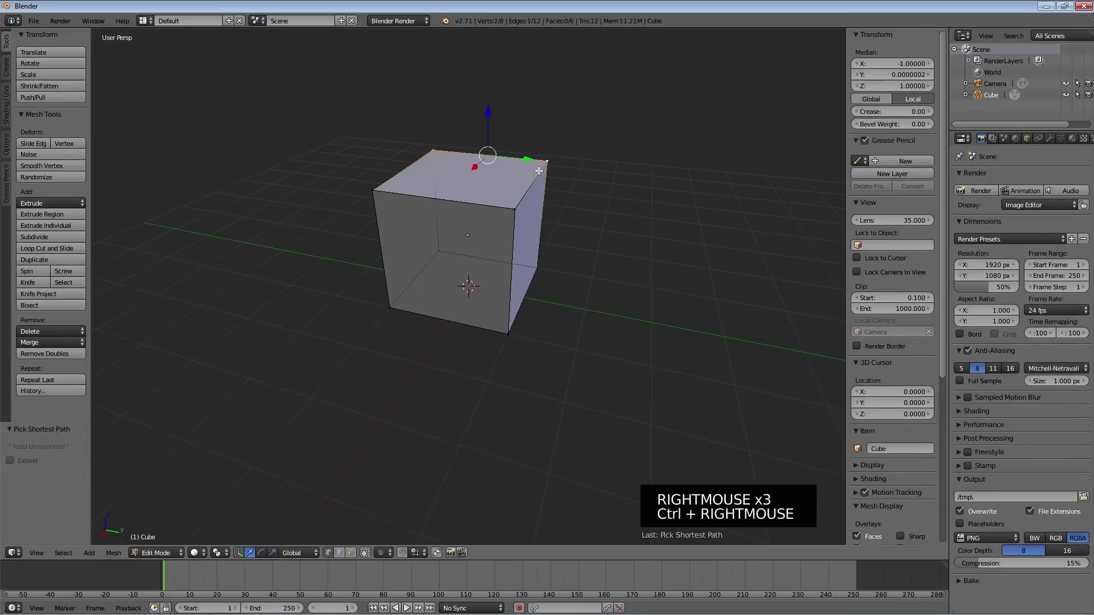
pyautogui.keyDown('ctrl'); pyautogui.rightClick(514, 211); pyautogui.keyUp('ctrl')
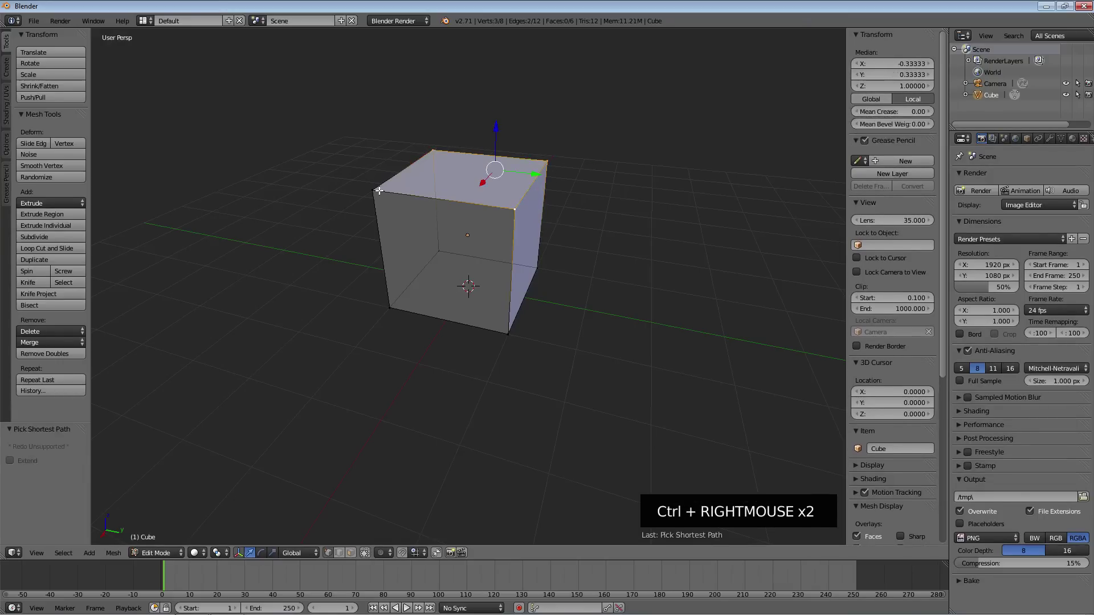
pyautogui.keyDown('ctrl'); pyautogui.rightClick(396, 188); pyautogui.keyUp('ctrl')
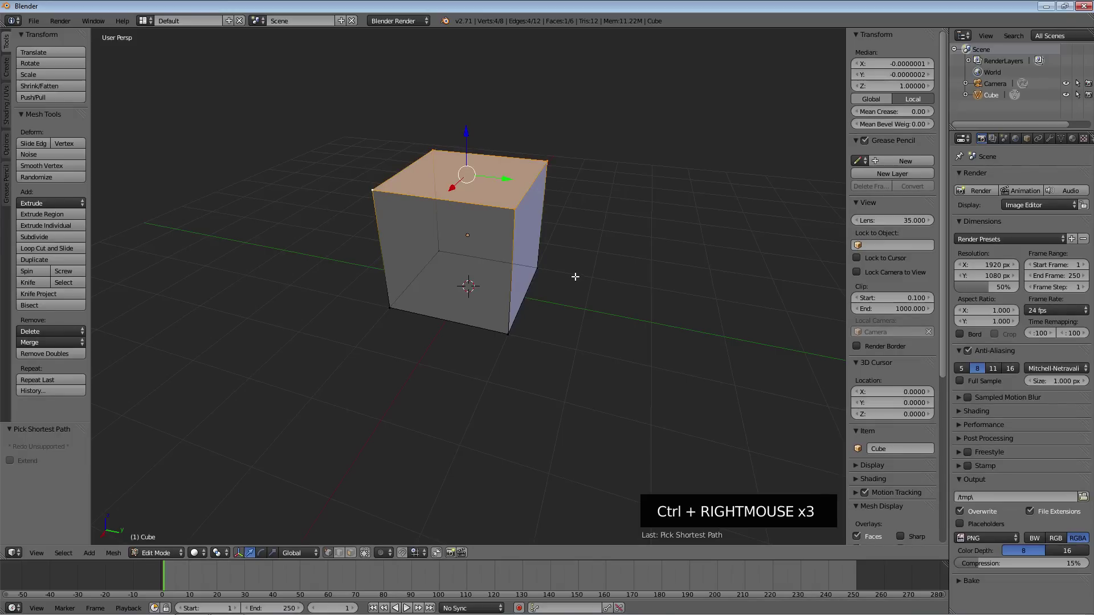
pyautogui.moveTo(575, 276)
pyautogui.mouseDown(button='middle')
pyautogui.moveTo(590, 255)
pyautogui.moveTo(613, 259)
pyautogui.moveTo(593, 269)
pyautogui.mouseUp(button='middle')
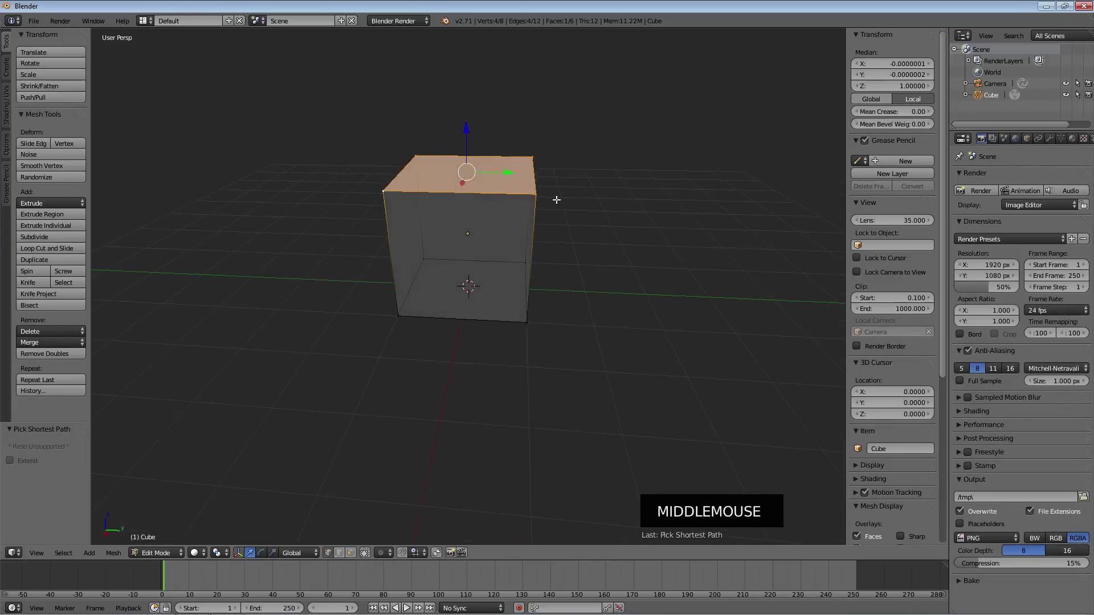
# - Clear the current selection and select the four vertices of the cube's top face with Circle Select, adjusting the circle's size first
pyautogui.press('a')
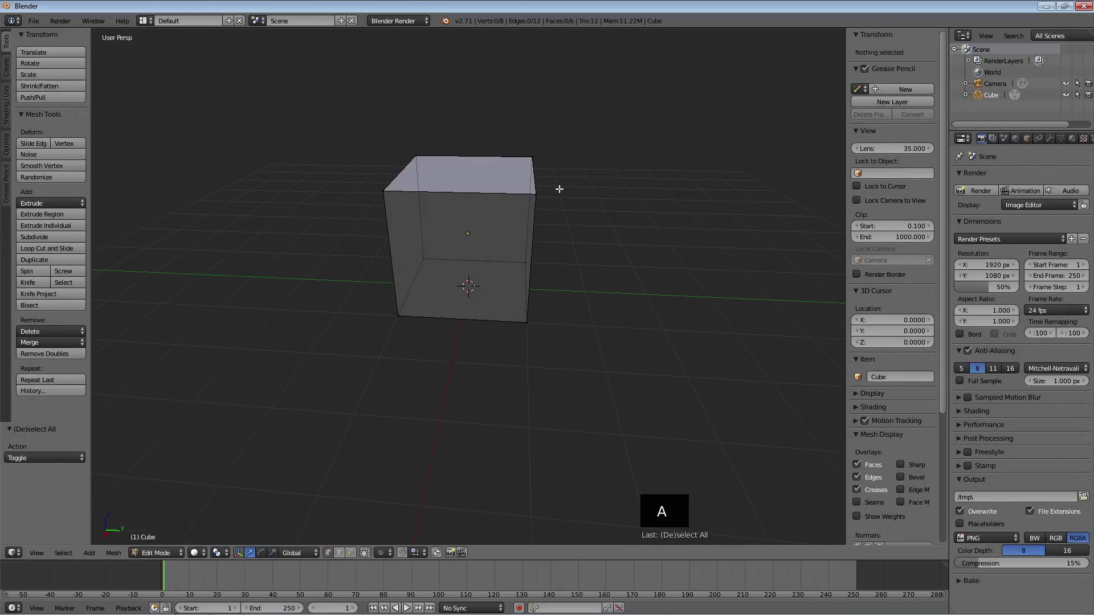
pyautogui.press('c')
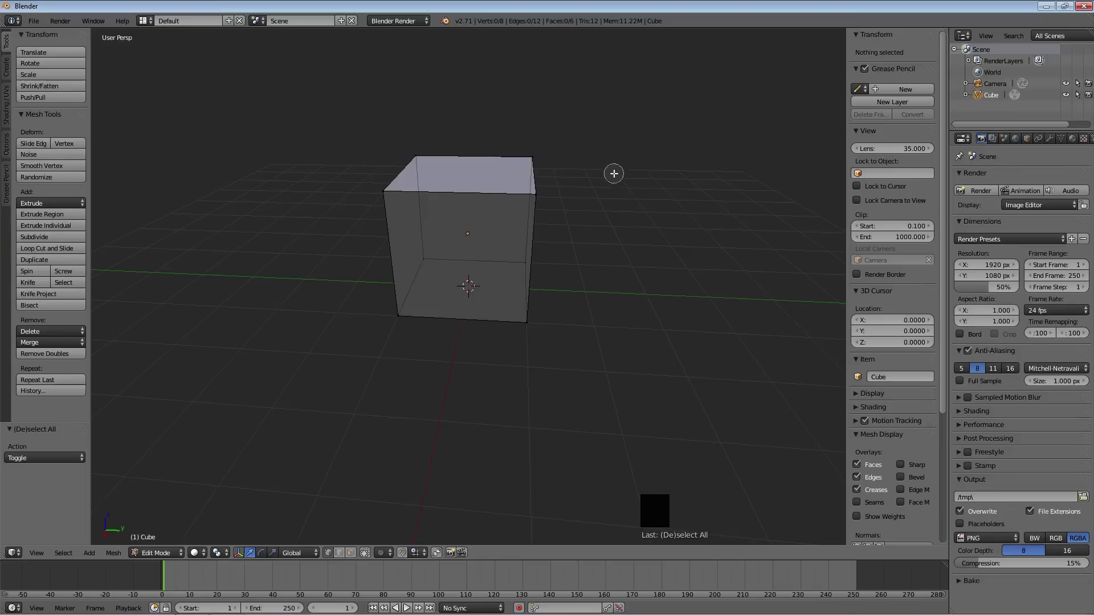
pyautogui.scroll(-5, 614, 174)
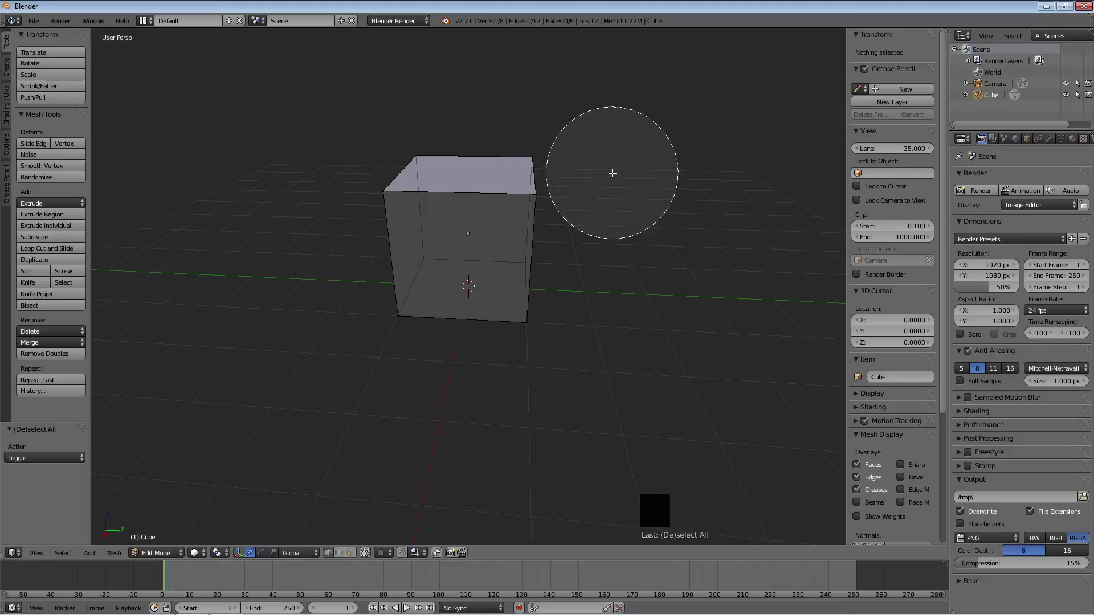
pyautogui.scroll(-2, 613, 173)
pyautogui.scroll(8, 612, 175)
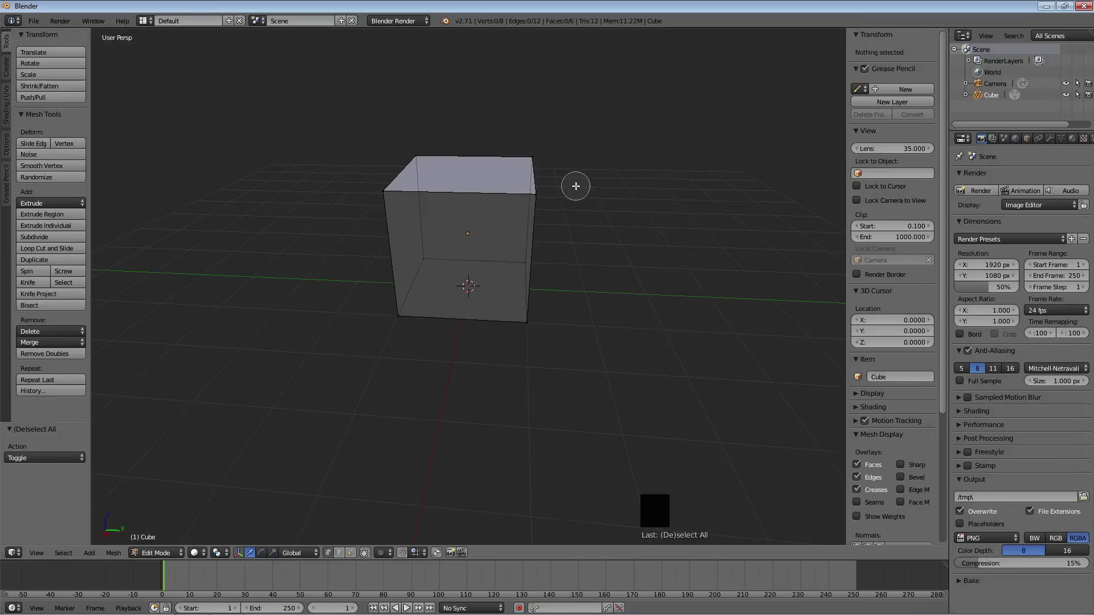
pyautogui.click(535, 158)
pyautogui.moveTo(536, 158)
pyautogui.mouseDown()
pyautogui.moveTo(395, 157)
pyautogui.moveTo(386, 192)
pyautogui.moveTo(532, 196)
pyautogui.mouseUp()
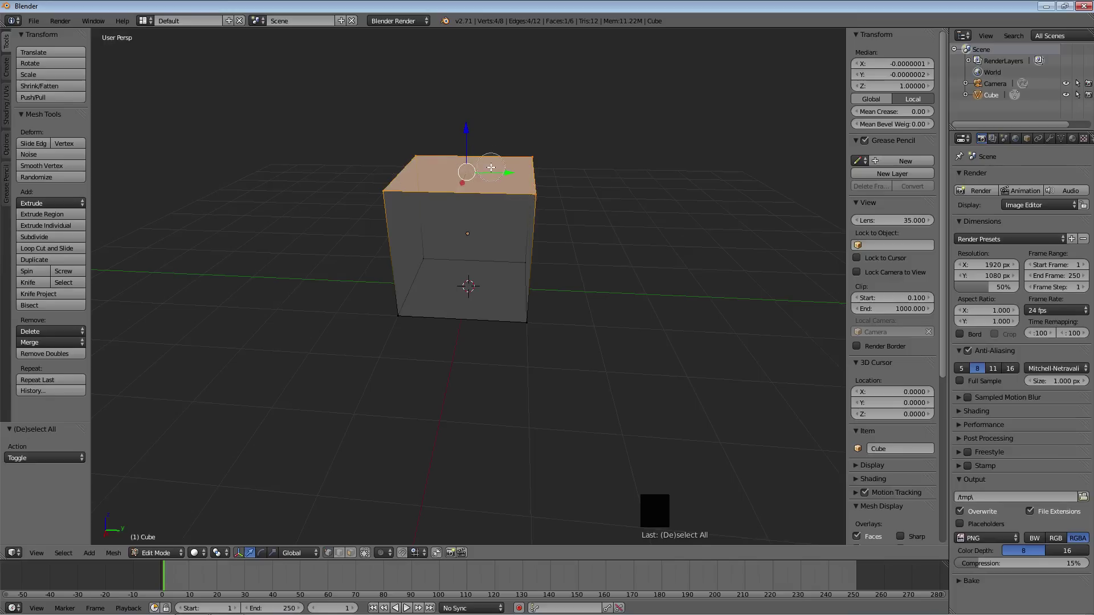
# - Deselect everything and select the cube's four top vertices with Border Select
pyautogui.press('a')
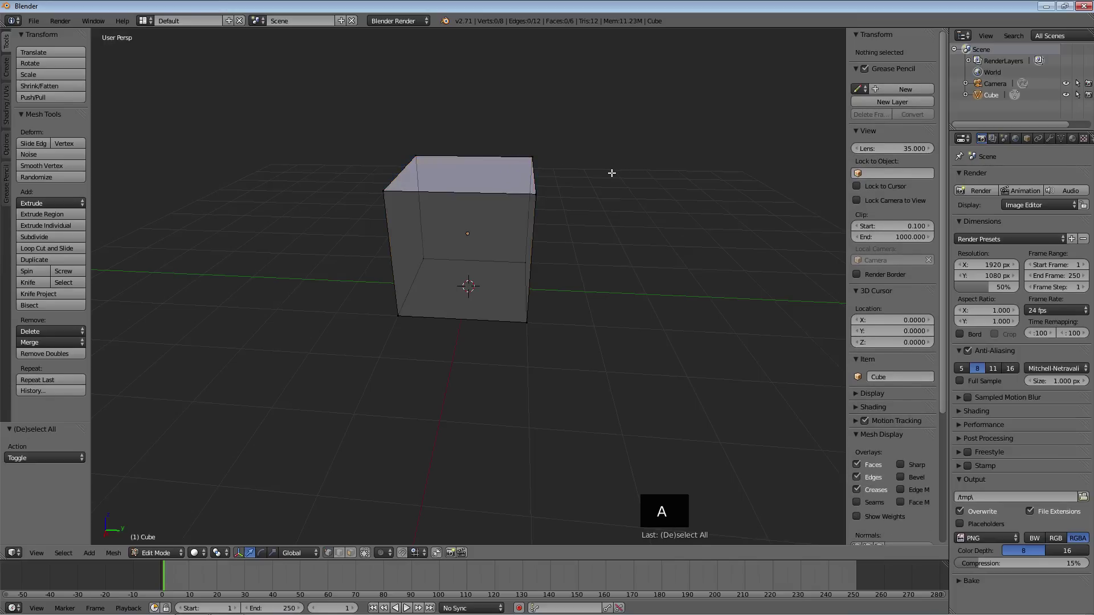
pyautogui.press('b')
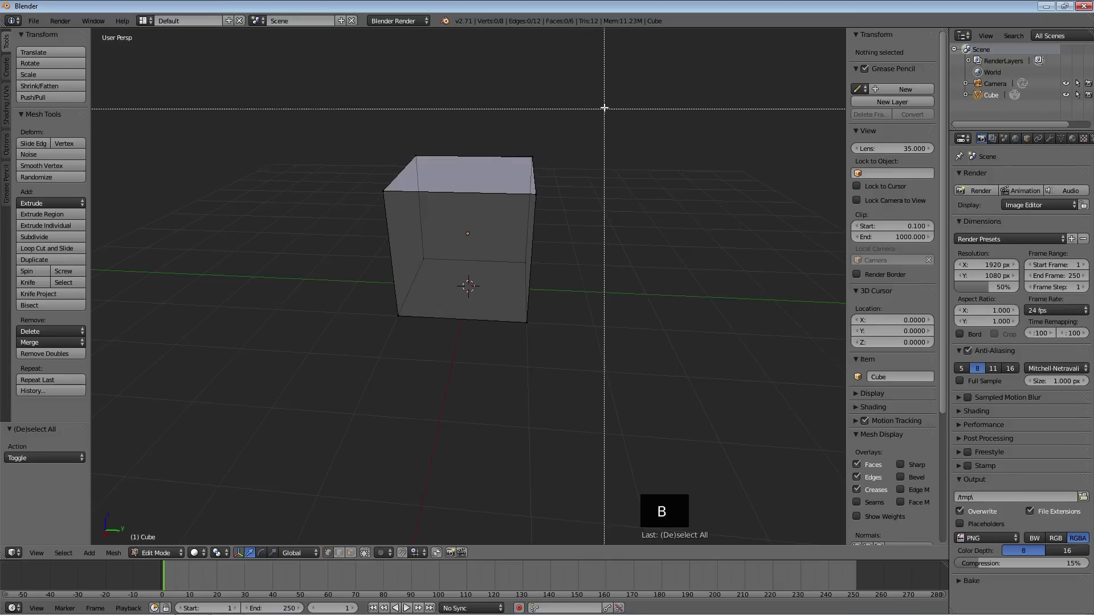
pyautogui.moveTo(363, 133); pyautogui.dragTo(572, 231)
pyautogui.moveTo(562, 234)
pyautogui.mouseDown(button='middle')
pyautogui.moveTo(569, 178)
pyautogui.moveTo(555, 234)
pyautogui.mouseUp(button='middle')
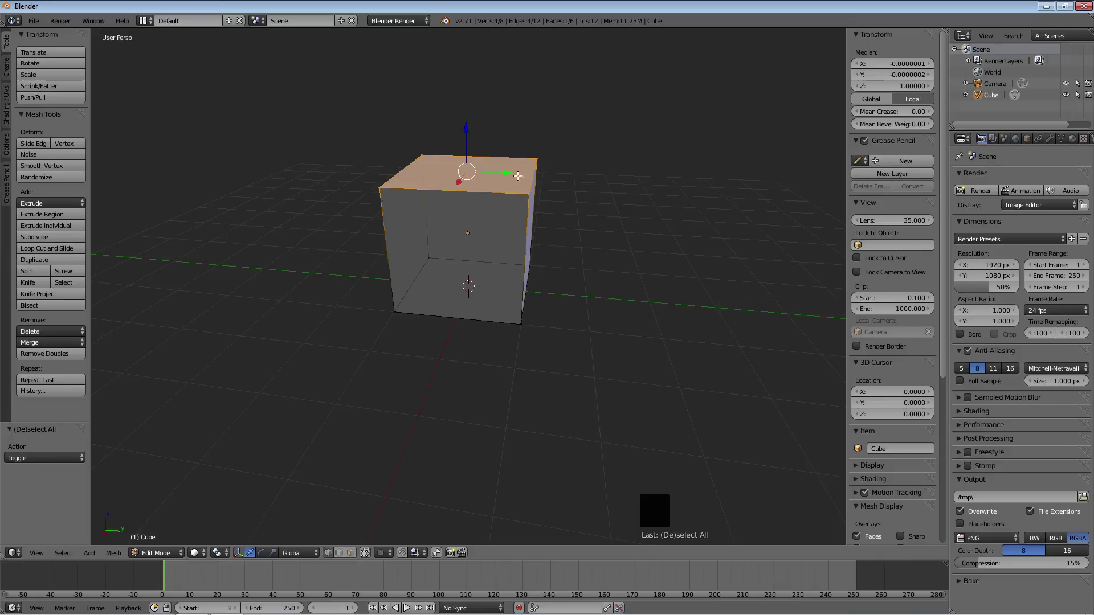
# - Move the selected top face by -0.5 along the global Z axis
pyautogui.moveTo(561, 229); pyautogui.dragTo(584, 215, button='middle')
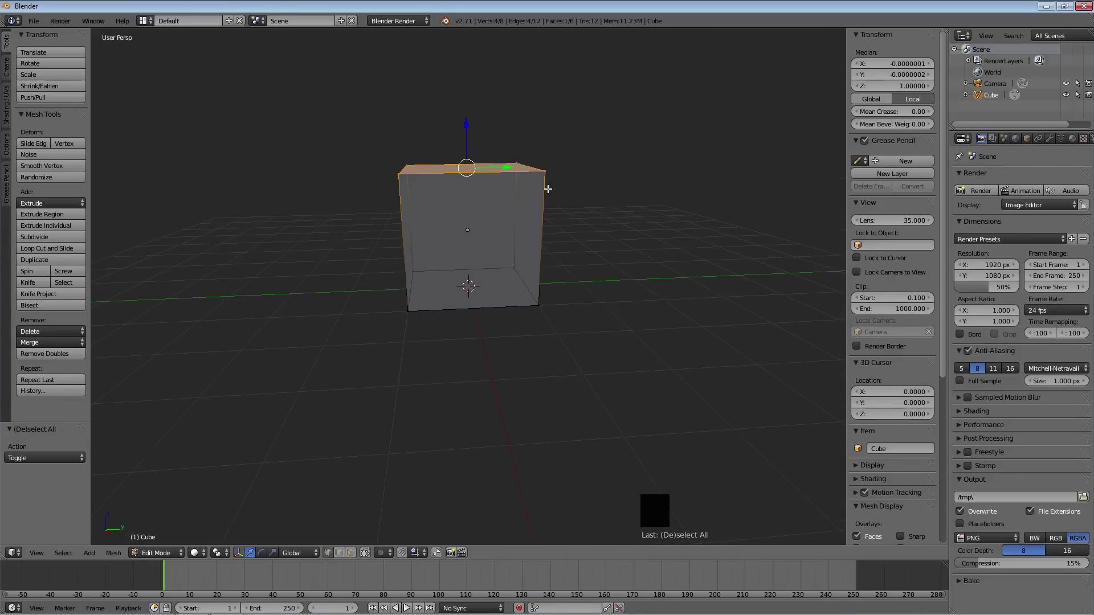
pyautogui.press('g')
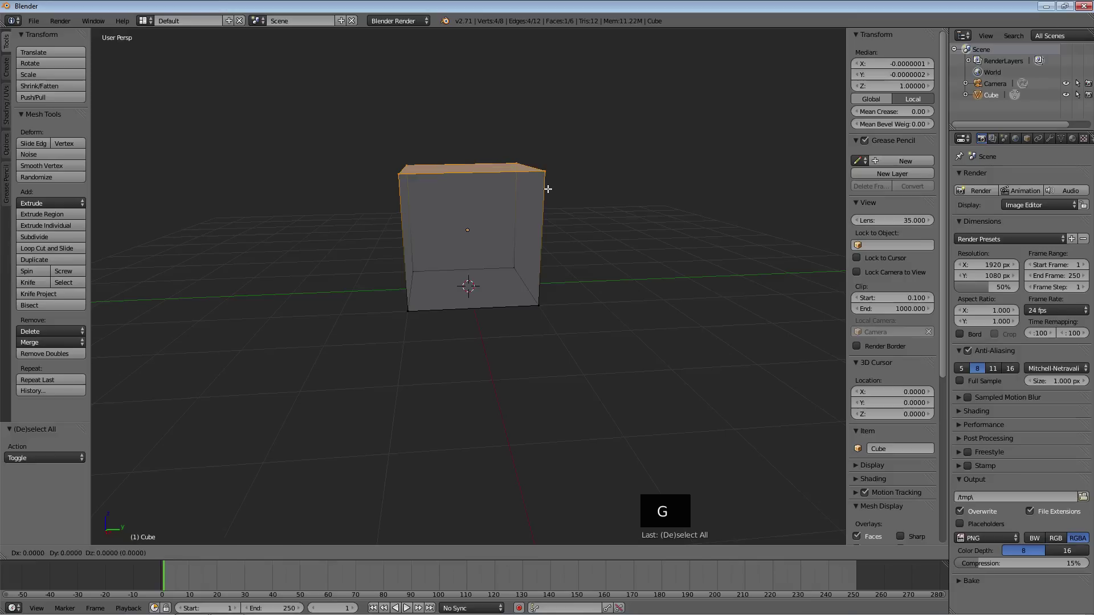
pyautogui.press('z')
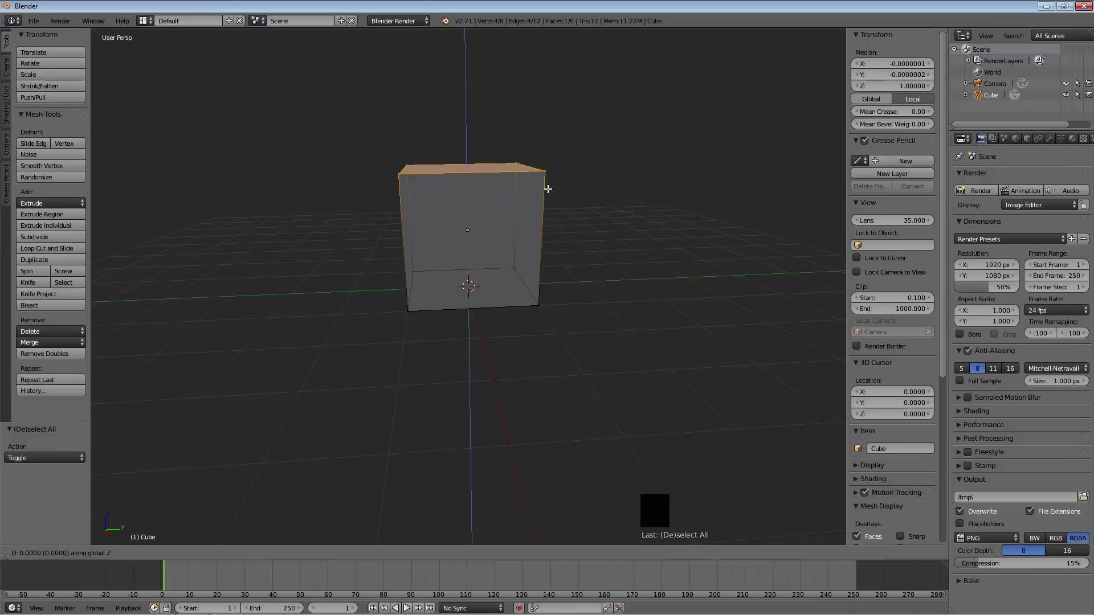
pyautogui.write('-0.5')
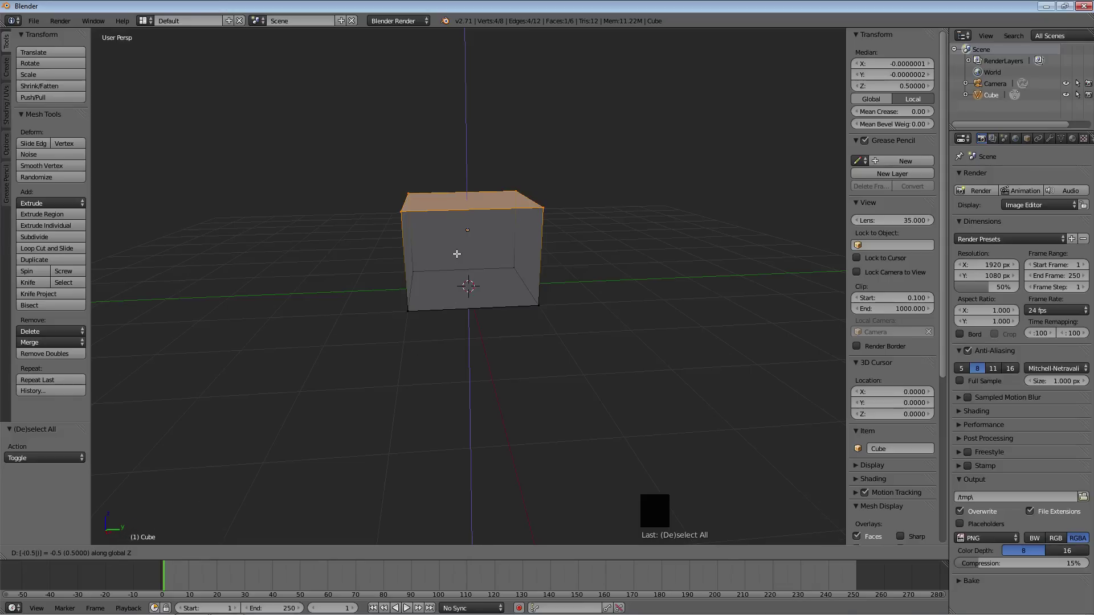
pyautogui.press('Return')
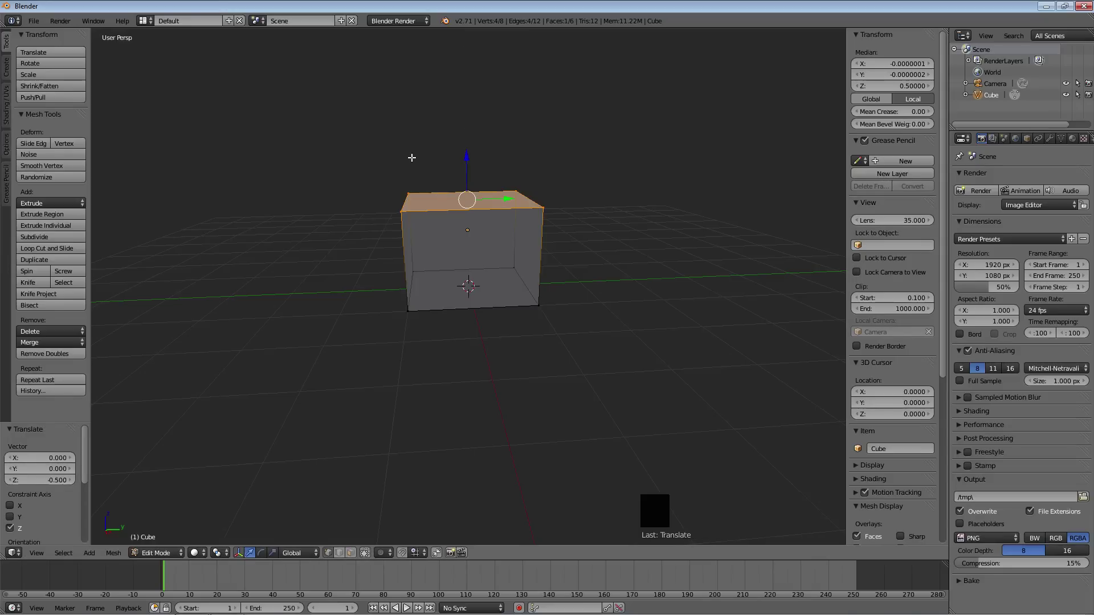
# - Extrude the cube's top face upward by 1 unit along the global Z axis
pyautogui.moveTo(572, 289); pyautogui.dragTo(540, 296, button='middle')
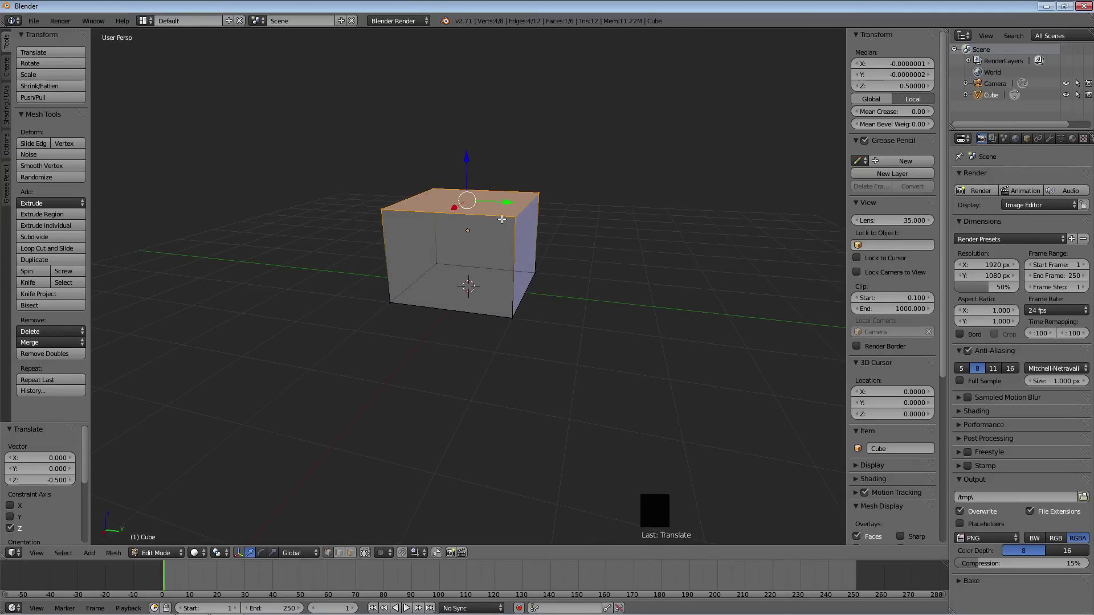
pyautogui.scroll(3, 502, 219)
pyautogui.scroll(-1, 502, 219)
pyautogui.moveTo(494, 217); pyautogui.dragTo(547, 222, button='middle')
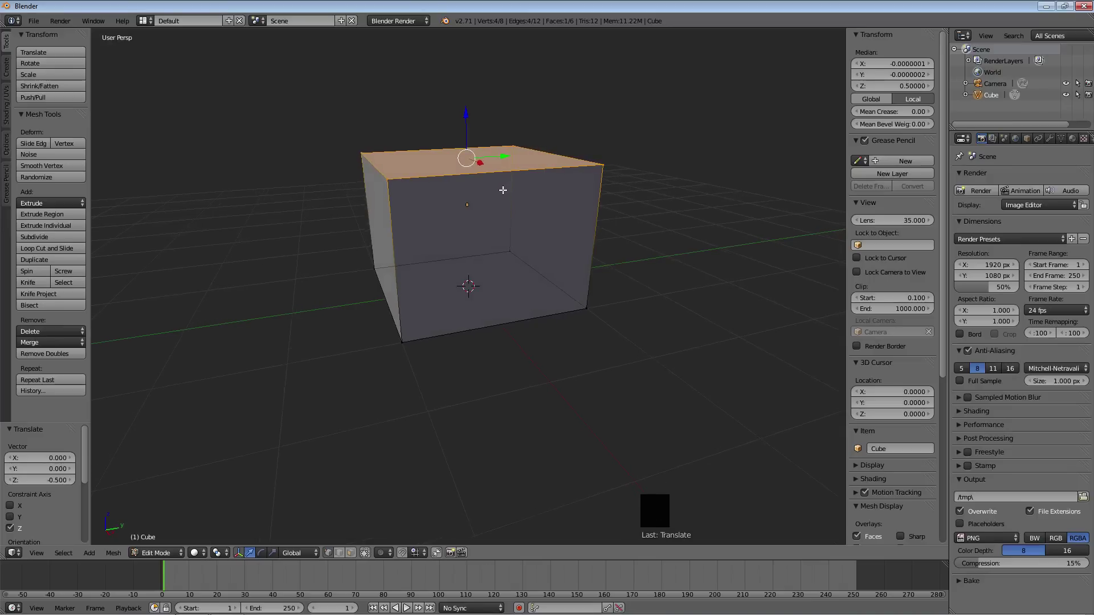
pyautogui.press('e')
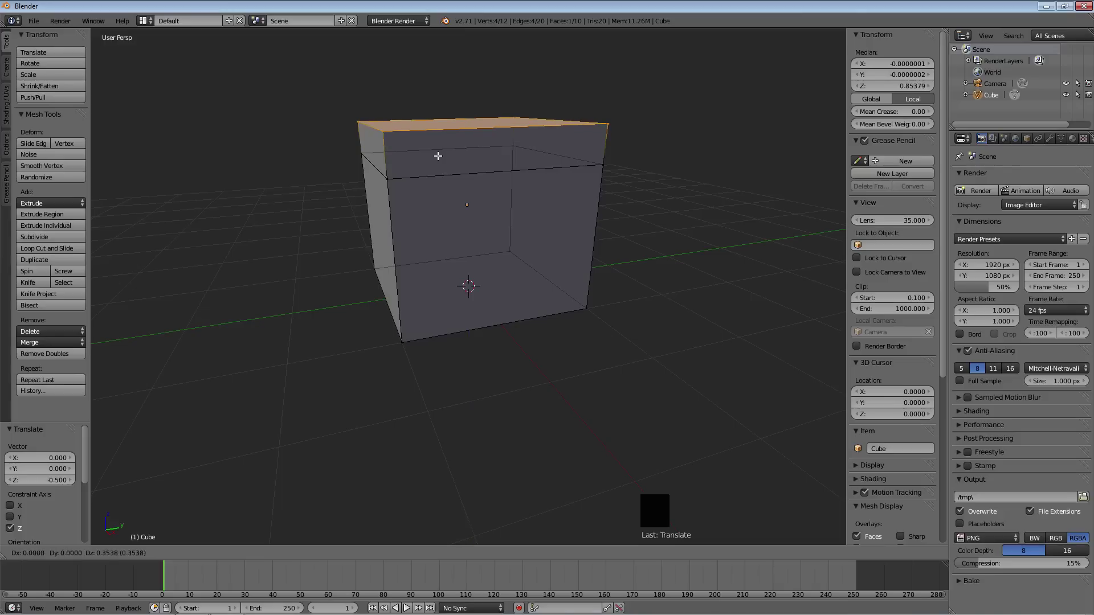
pyautogui.press('z')
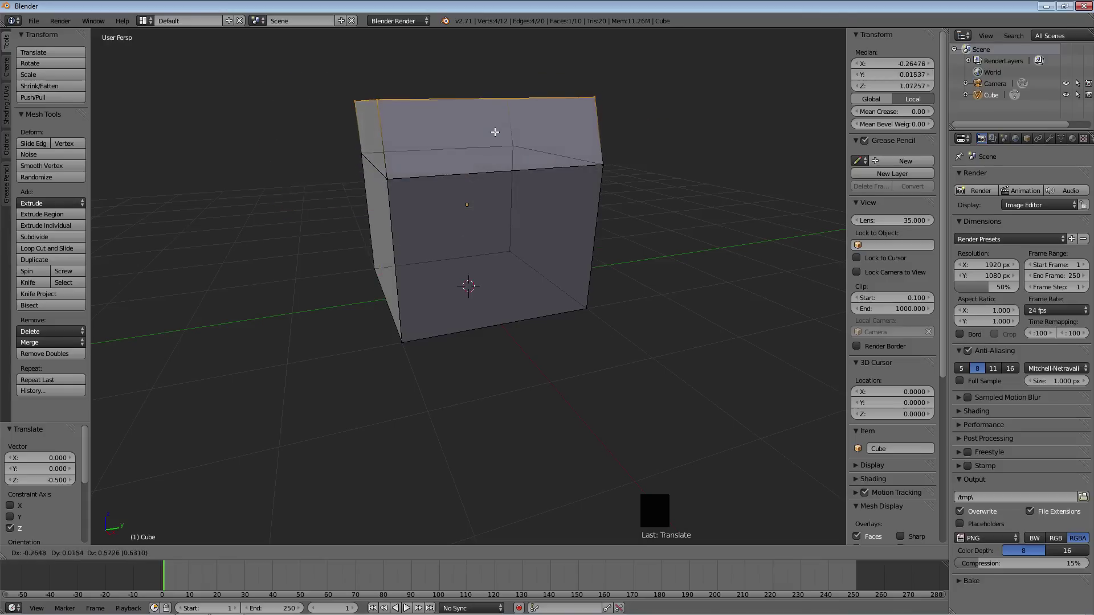
pyautogui.press('z')
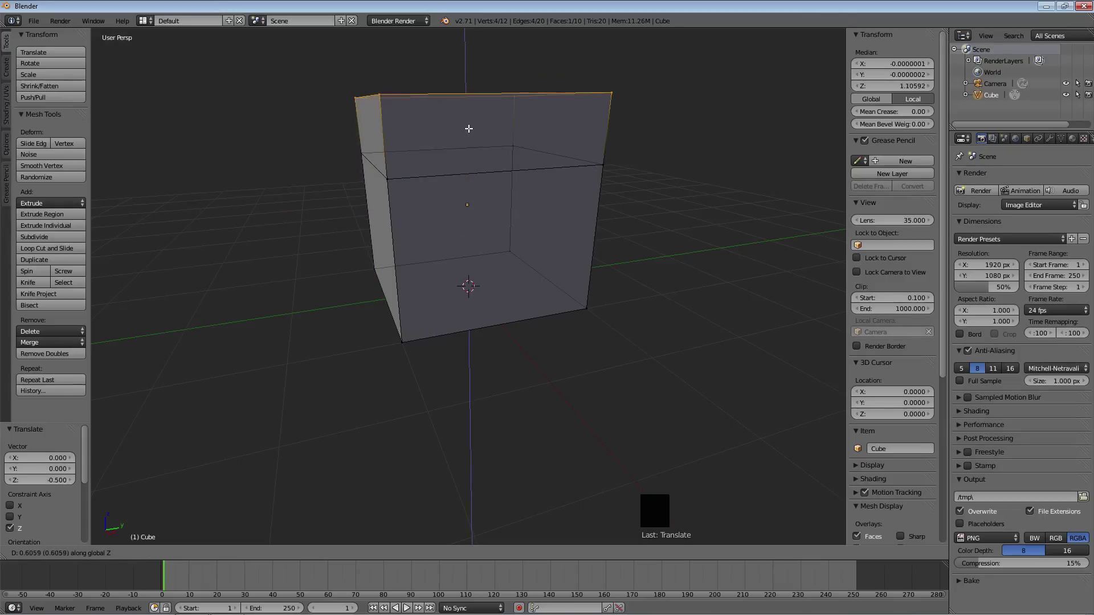
pyautogui.write('1')
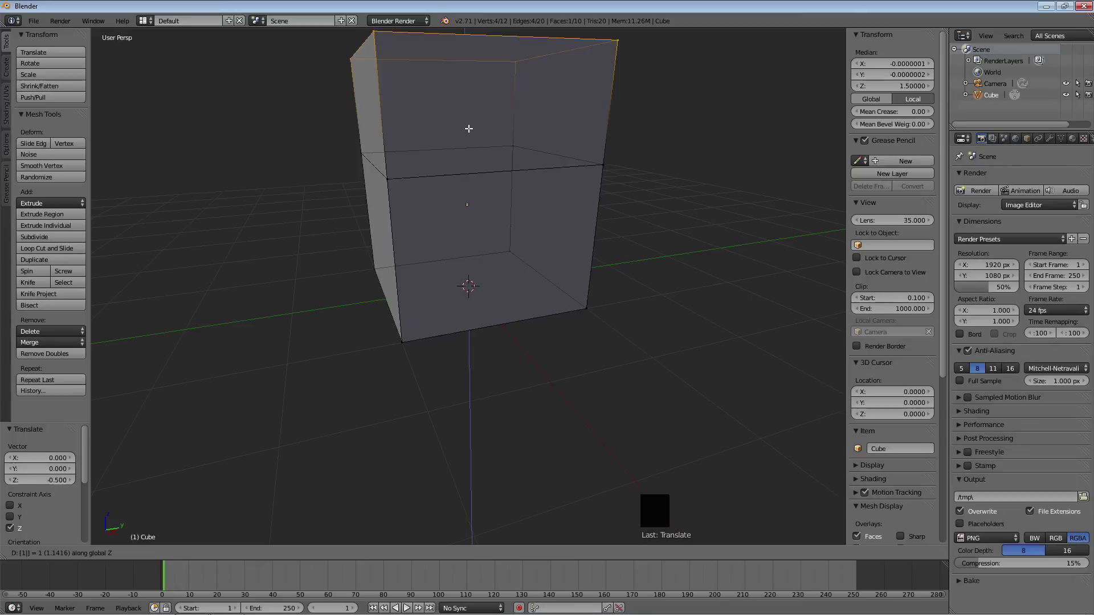
pyautogui.press('Return')
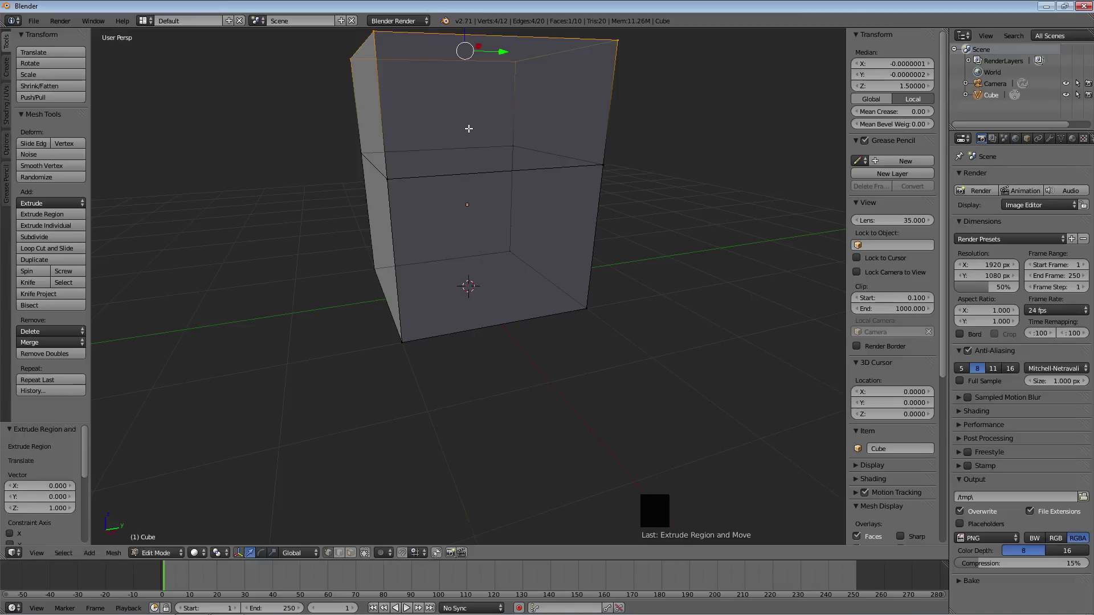
# - Merge the extruded face's four top vertices At Center to form a pyramid-shaped roof
pyautogui.moveTo(703, 165); pyautogui.dragTo(787, 162, button='middle')
pyautogui.scroll(-2, 676, 153)
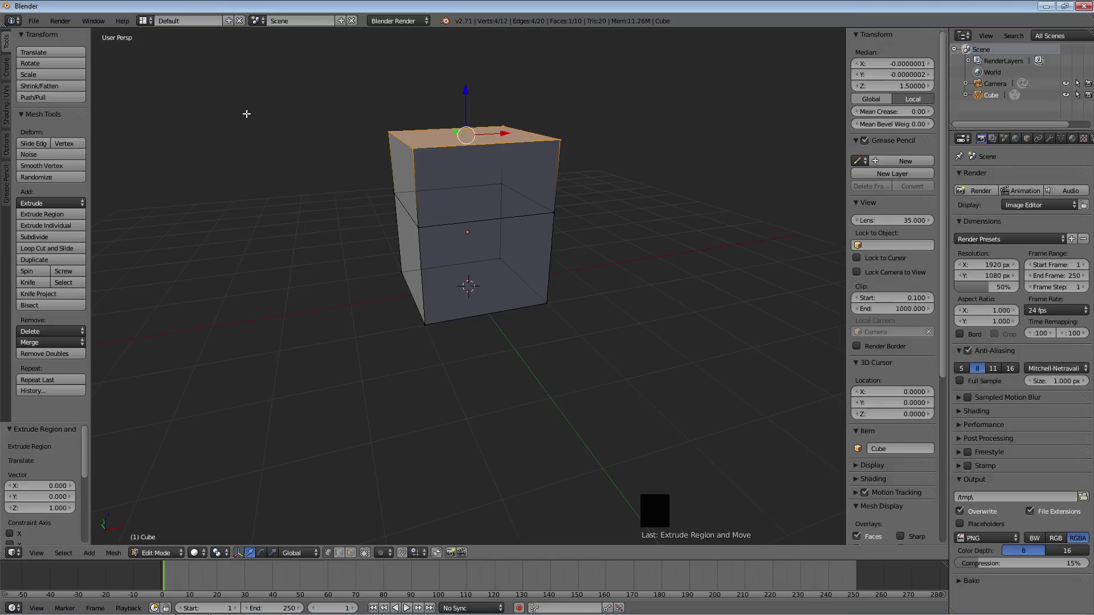
pyautogui.press('w')
pyautogui.press('w')
pyautogui.click(274, 168)
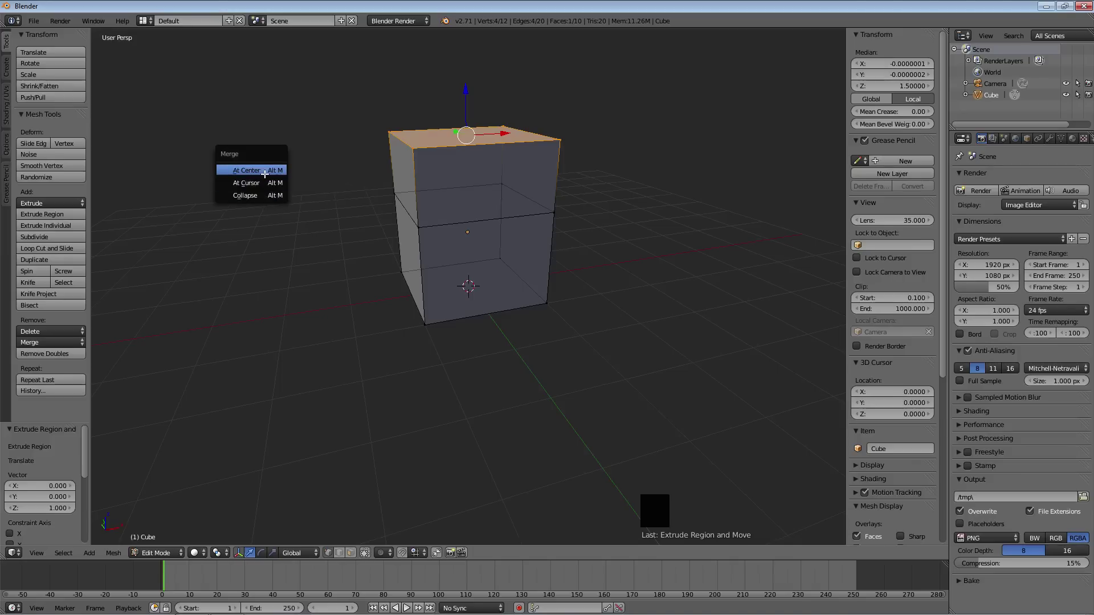
pyautogui.click(264, 172)
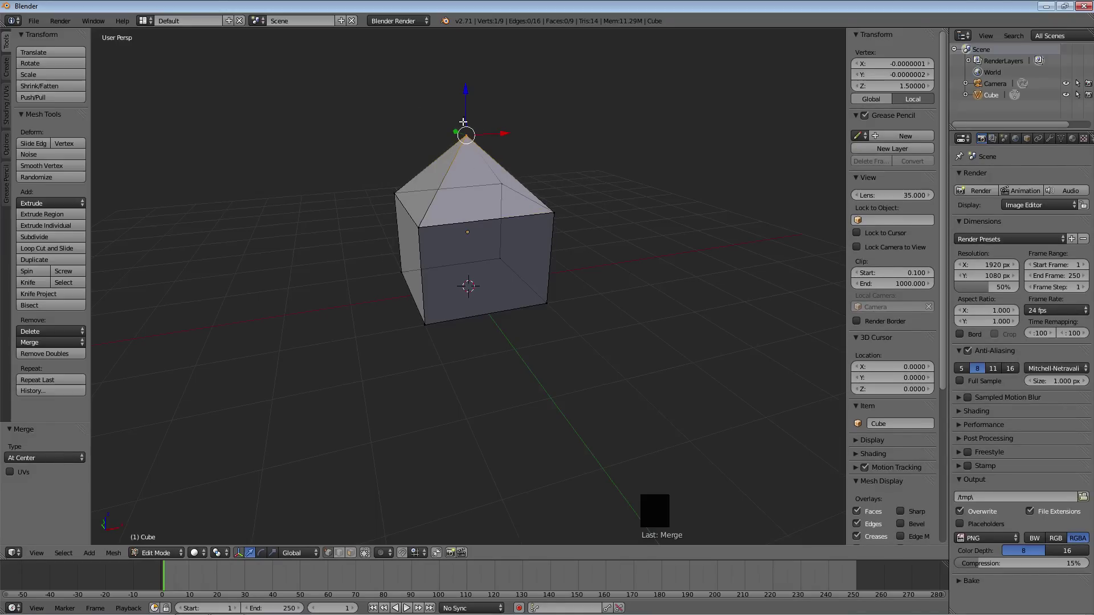
# - Select the whole house-shaped mesh and clean up duplicate vertices with Remove Doubles
pyautogui.moveTo(583, 181); pyautogui.dragTo(91, 186, button='middle')
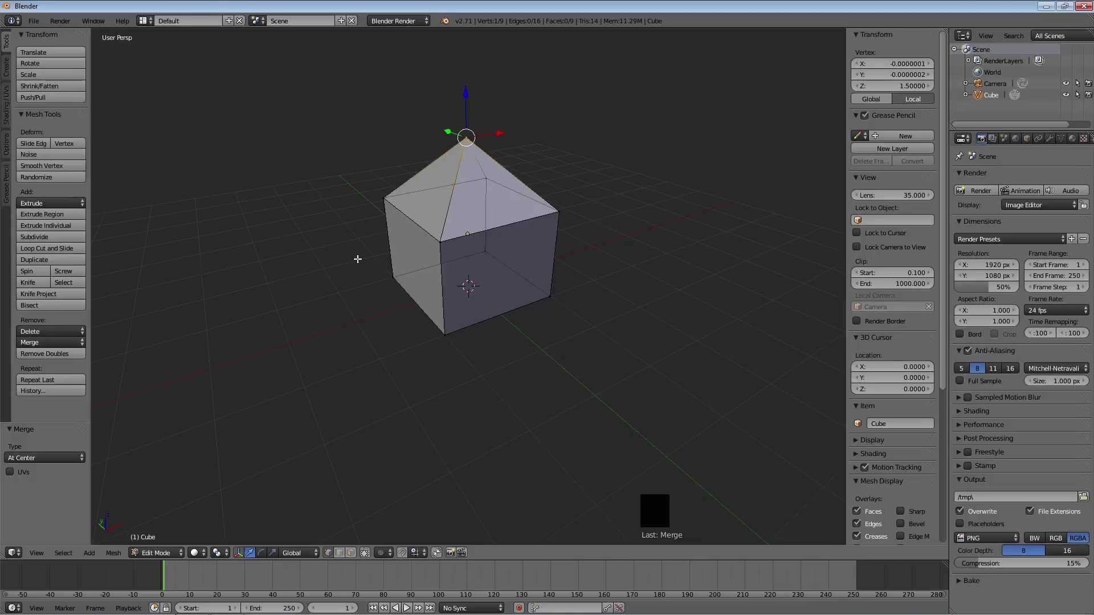
pyautogui.moveTo(341, 244); pyautogui.dragTo(582, 244, button='middle')
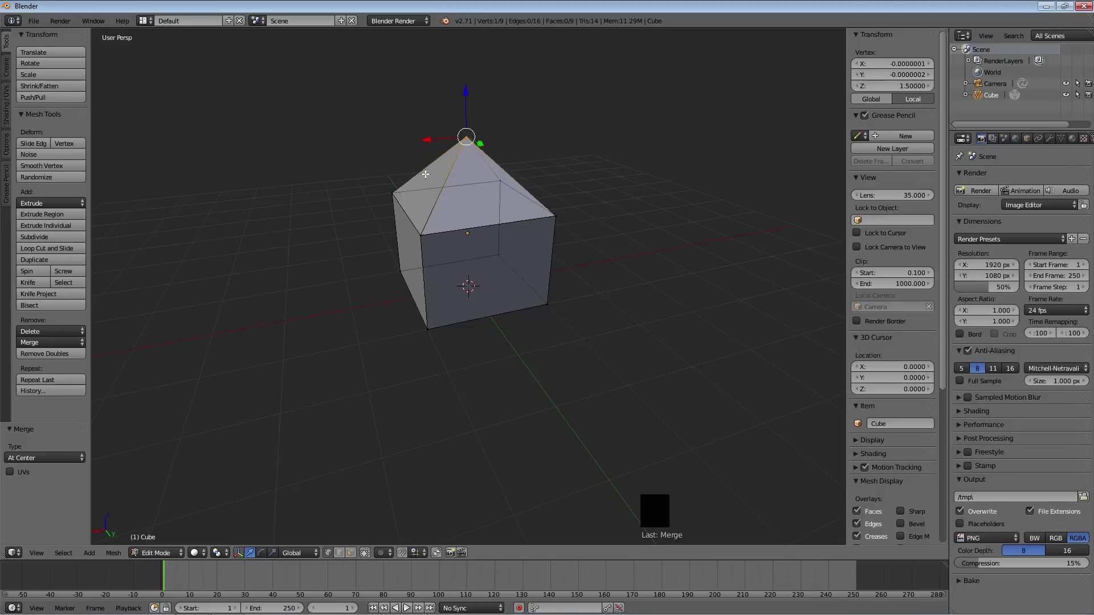
pyautogui.press('a')
pyautogui.press('a')
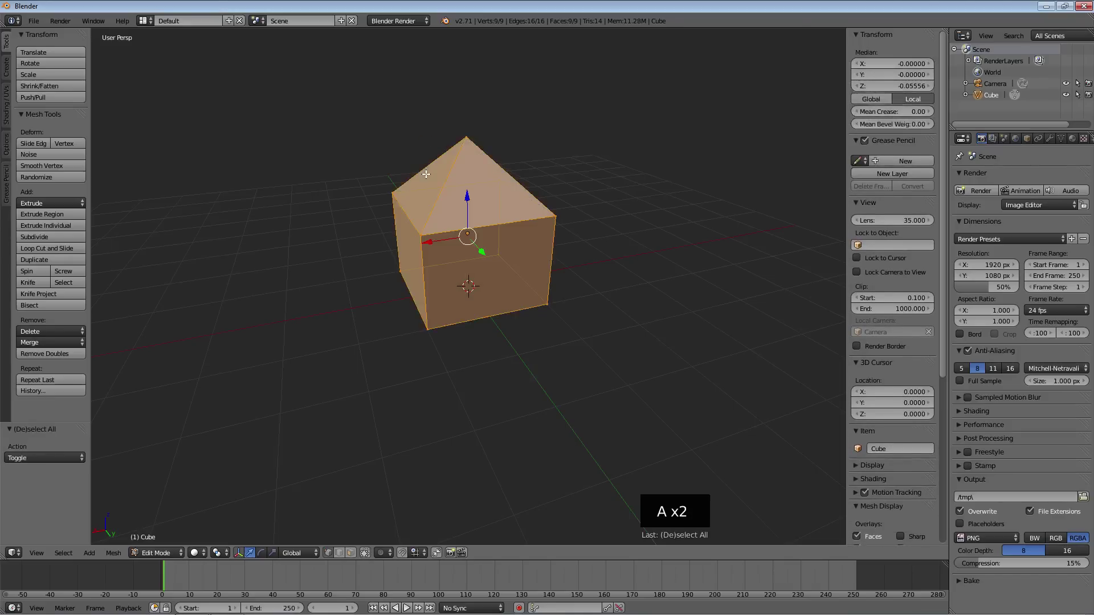
pyautogui.press('w')
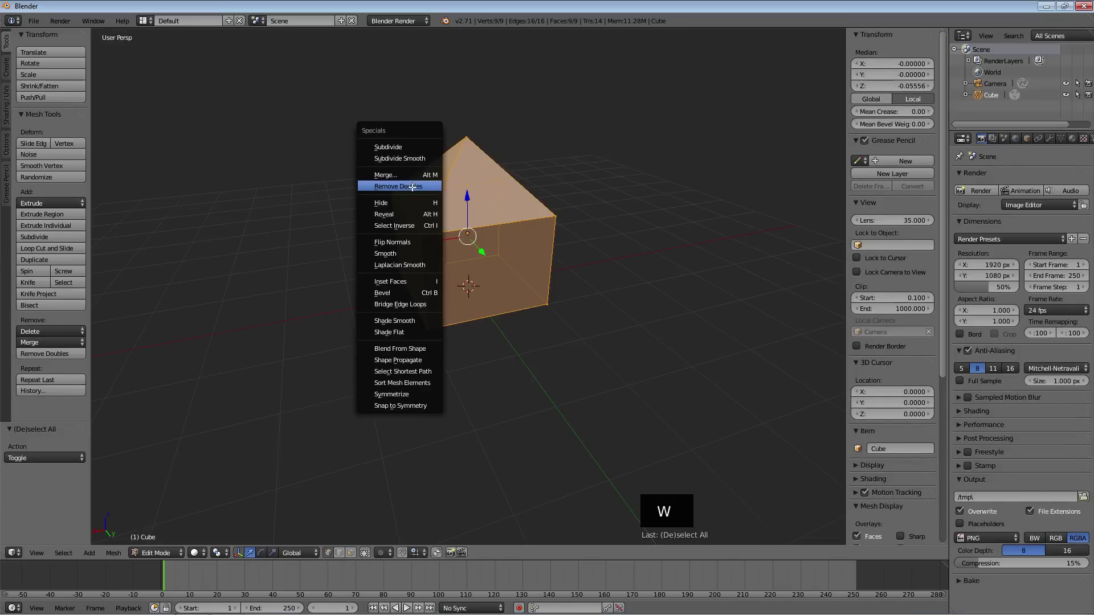
pyautogui.click(412, 187)
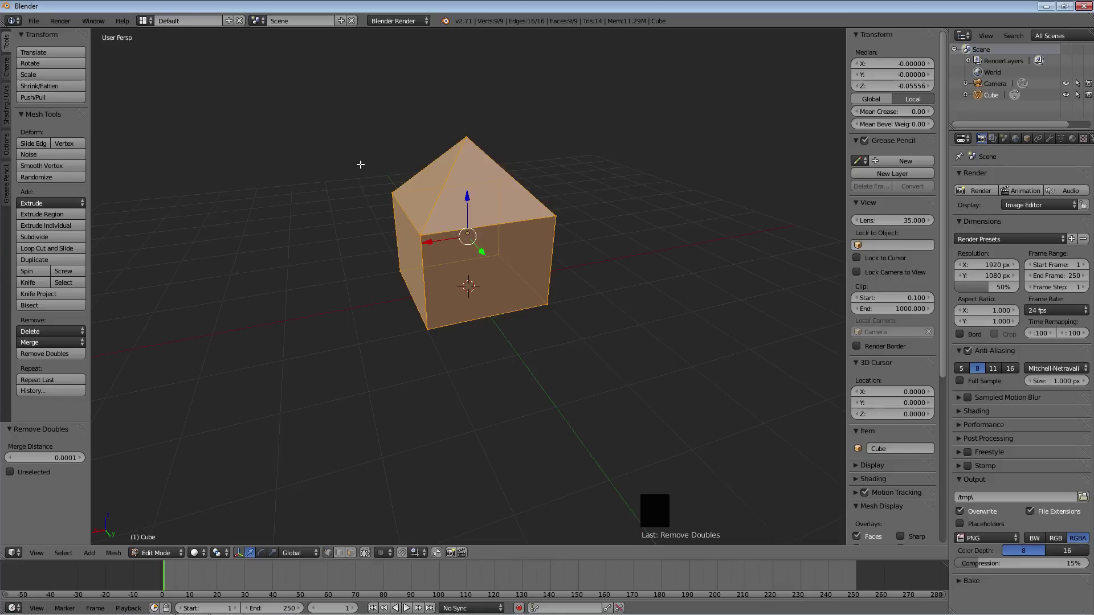
pyautogui.press('w')
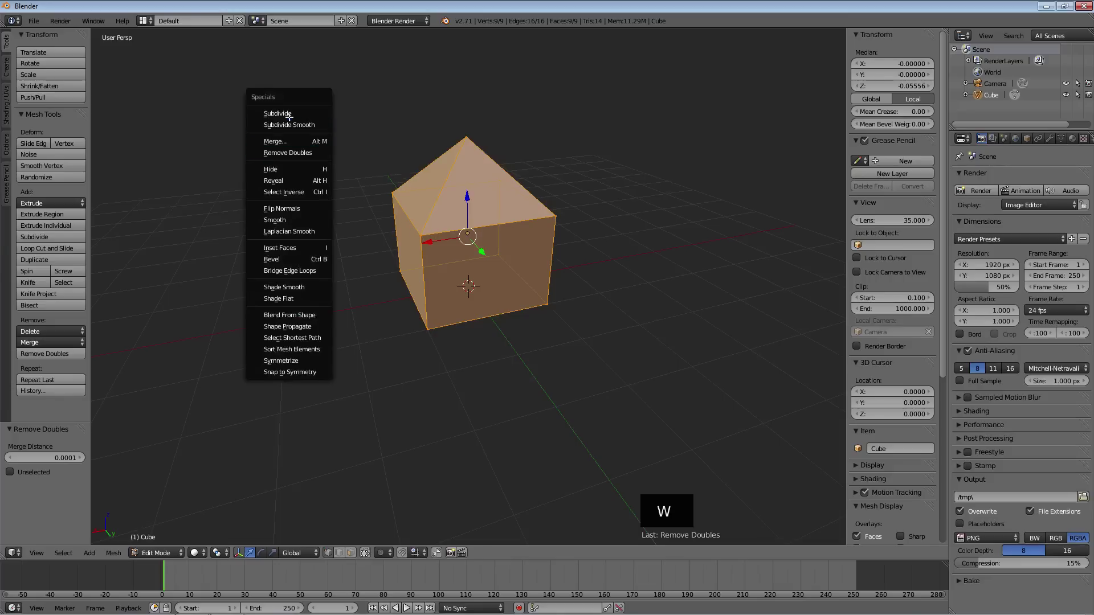
pyautogui.click(296, 153)
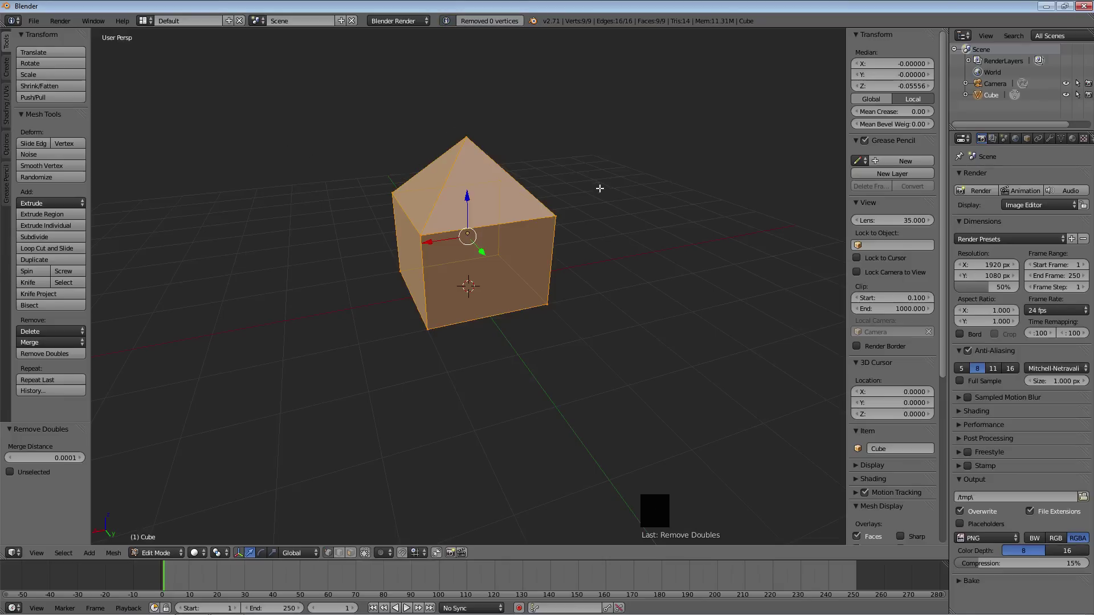
# - Select only the single vertex at the tip of the pyramid roof
pyautogui.moveTo(559, 214); pyautogui.dragTo(610, 203, button='middle')
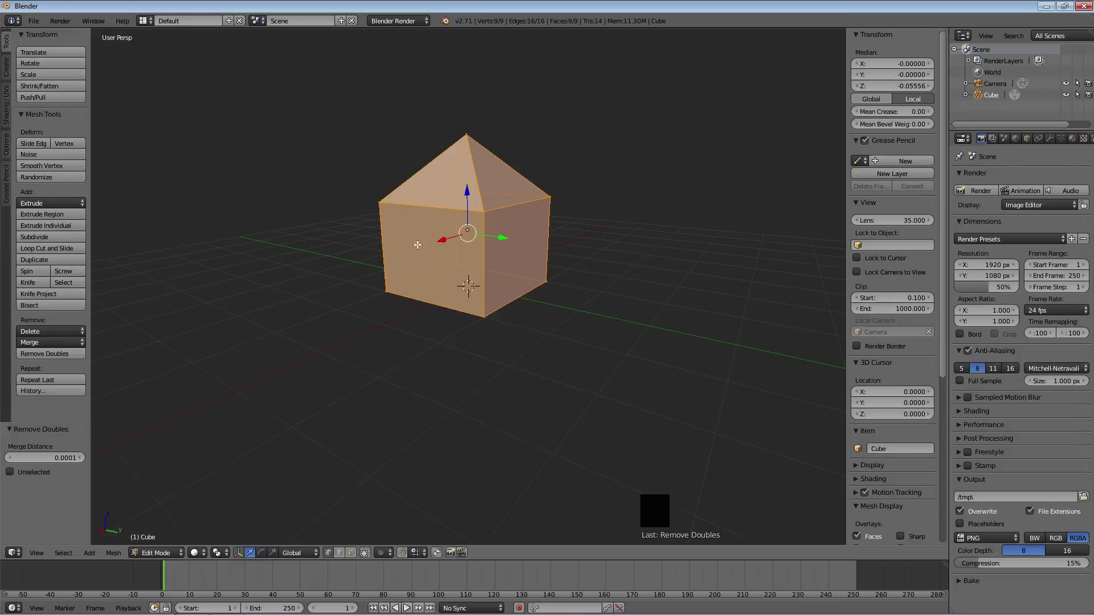
pyautogui.moveTo(552, 169); pyautogui.dragTo(610, 154, button='middle')
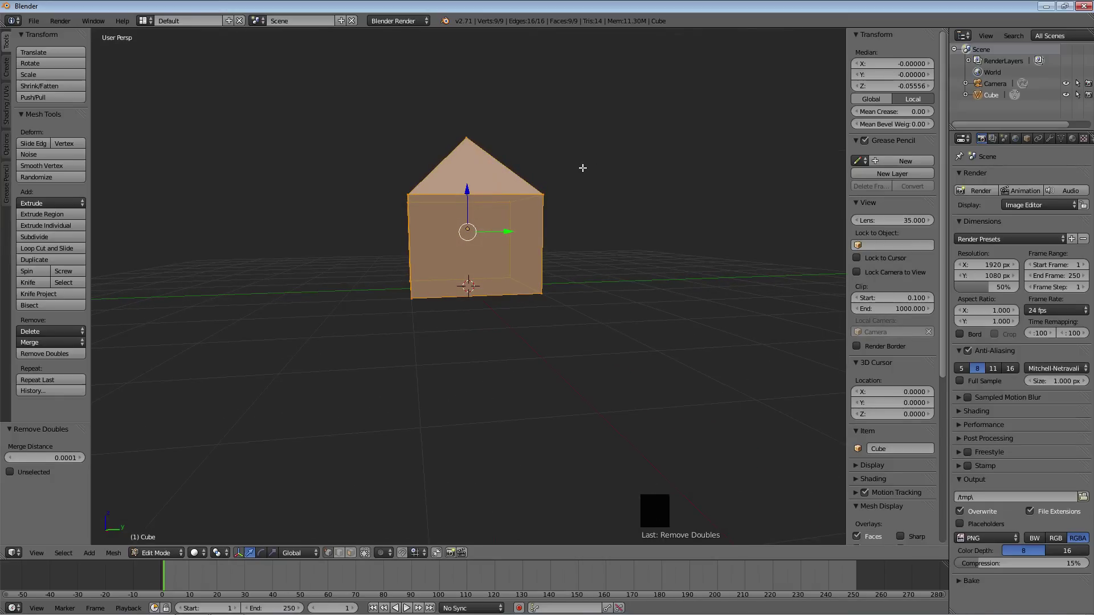
pyautogui.moveTo(594, 177); pyautogui.dragTo(523, 160, button='middle')
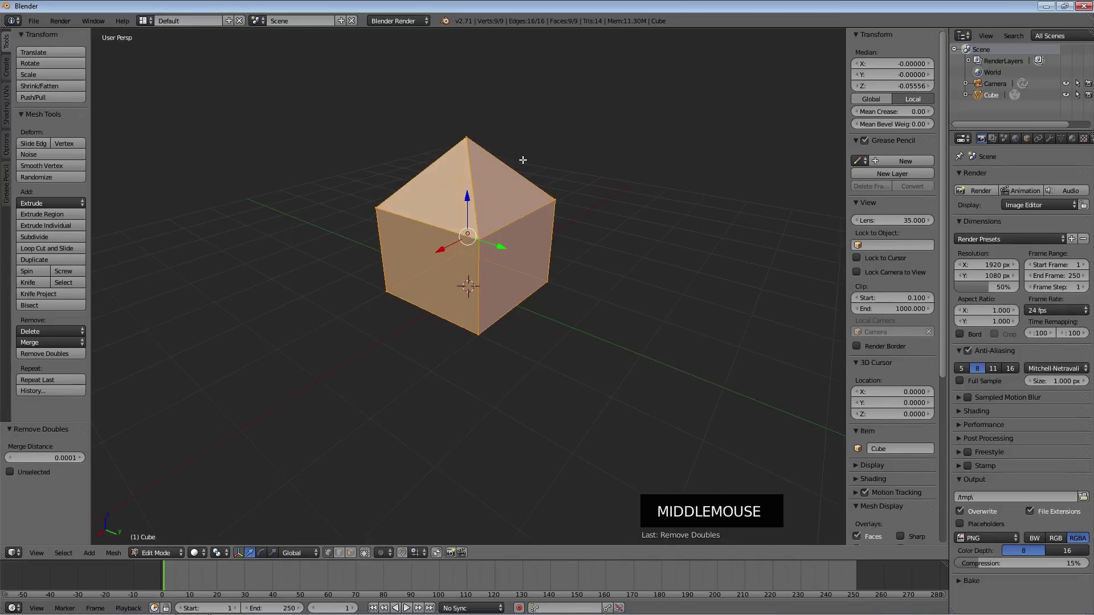
pyautogui.rightClick(468, 139)
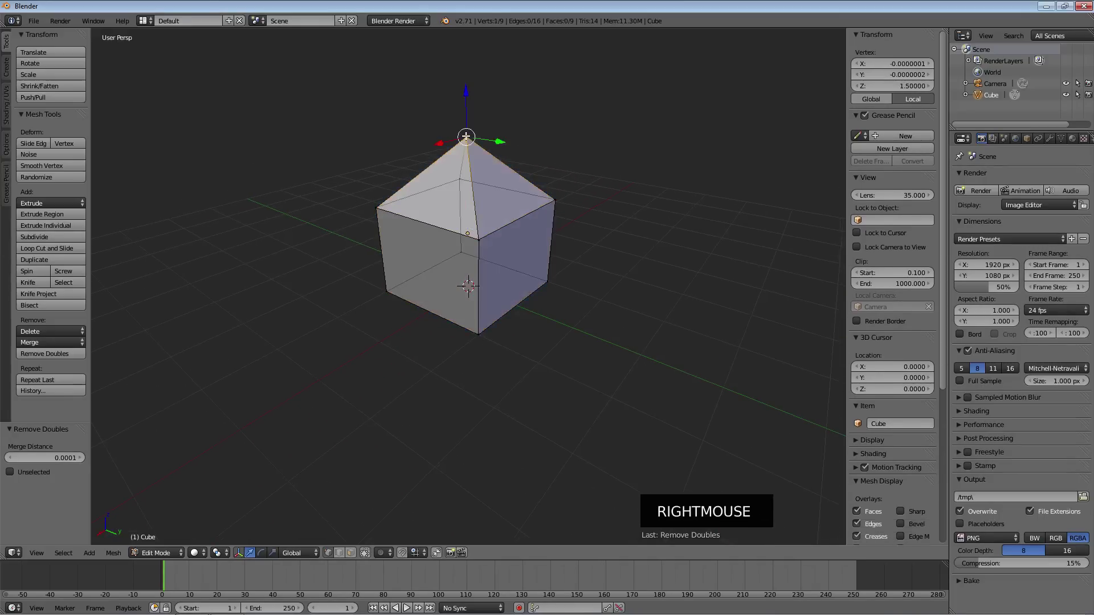
pyautogui.moveTo(523, 157); pyautogui.dragTo(637, 139, button='middle')
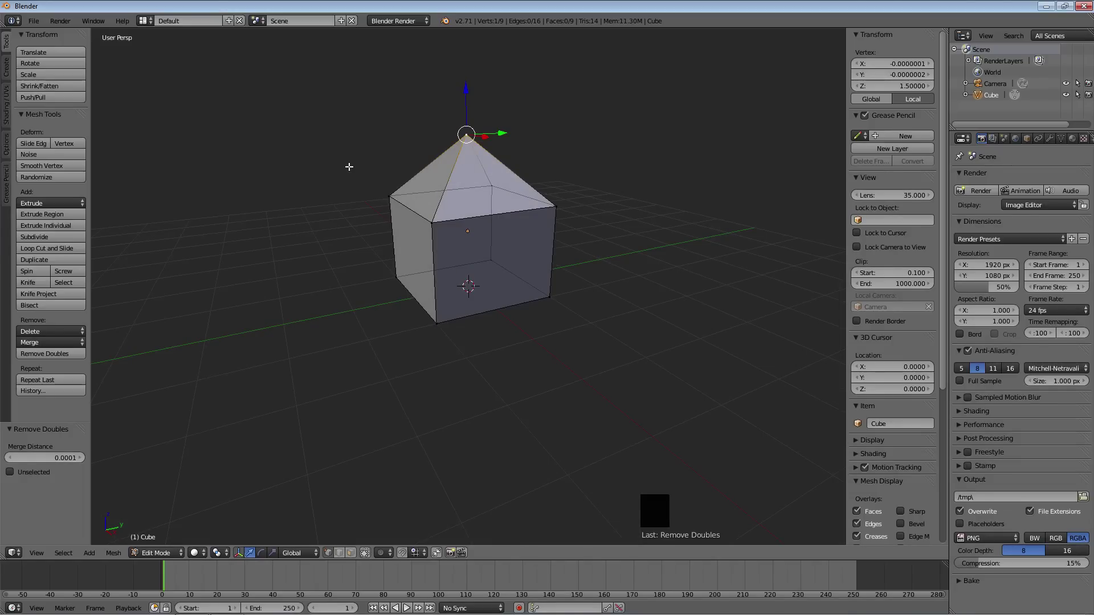
# - Snap the 3D cursor to the selected roof-tip vertex and use the 3D cursor as the pivot point
pyautogui.hotkey('shift', 's')
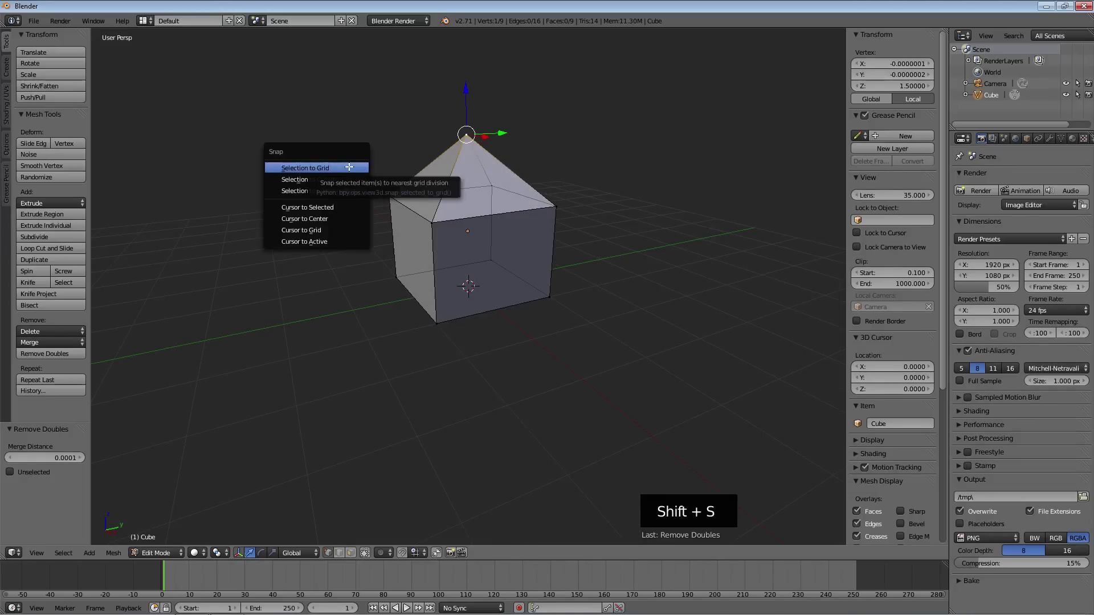
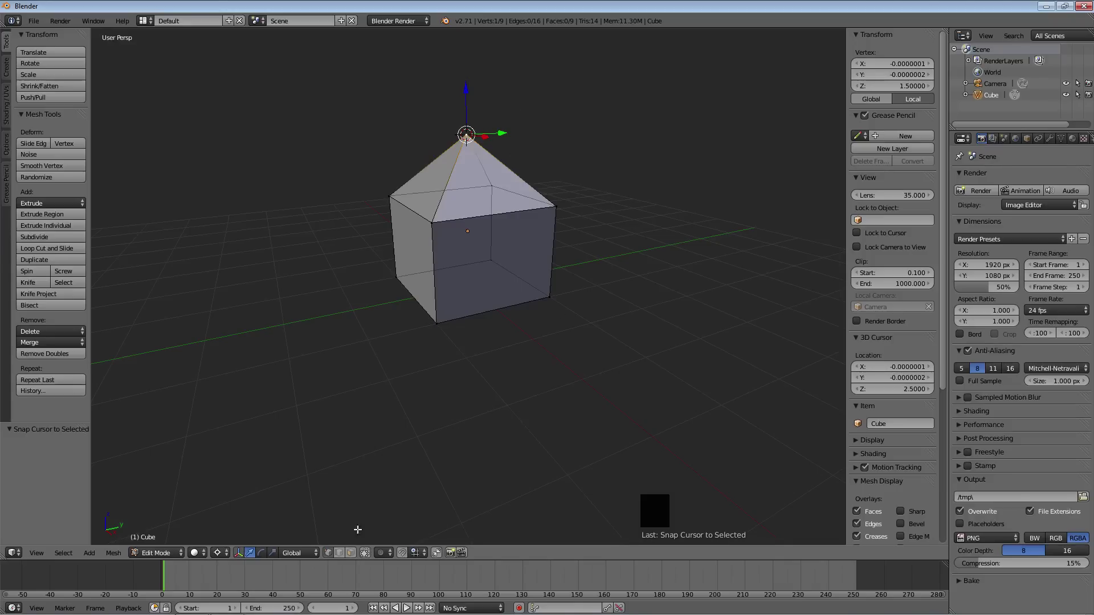
# - In edge select mode, select the four edges around the base of the pyramid roof
pyautogui.click(339, 552)
pyautogui.moveTo(673, 265); pyautogui.dragTo(657, 288, button='middle')
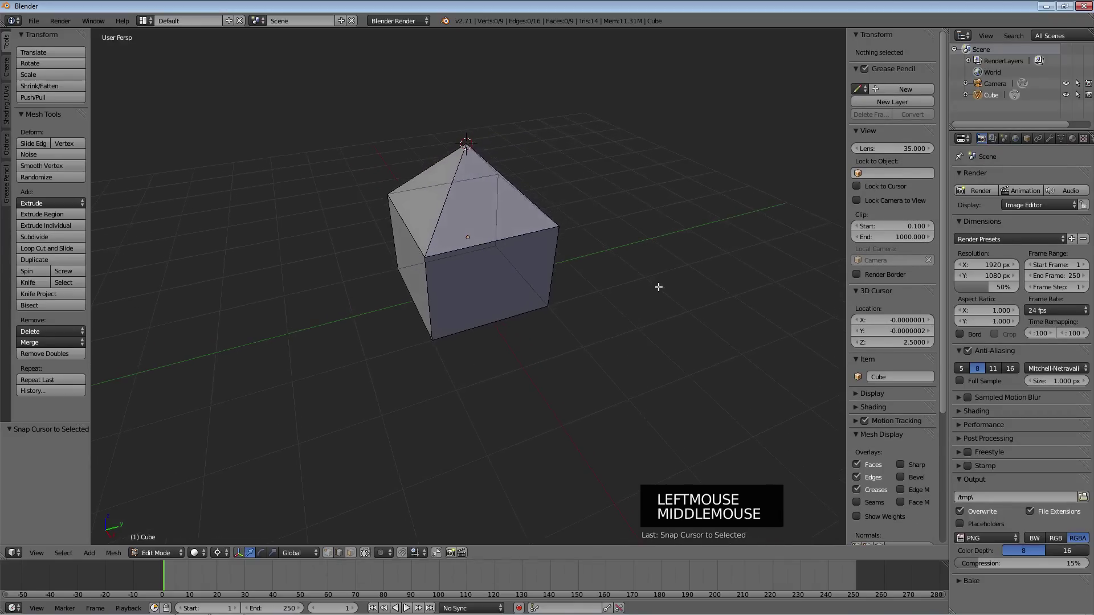
pyautogui.rightClick(482, 242)
pyautogui.moveTo(615, 223); pyautogui.dragTo(481, 223, button='middle')
pyautogui.keyDown('shift'); pyautogui.rightClick(542, 222); pyautogui.keyUp('shift')
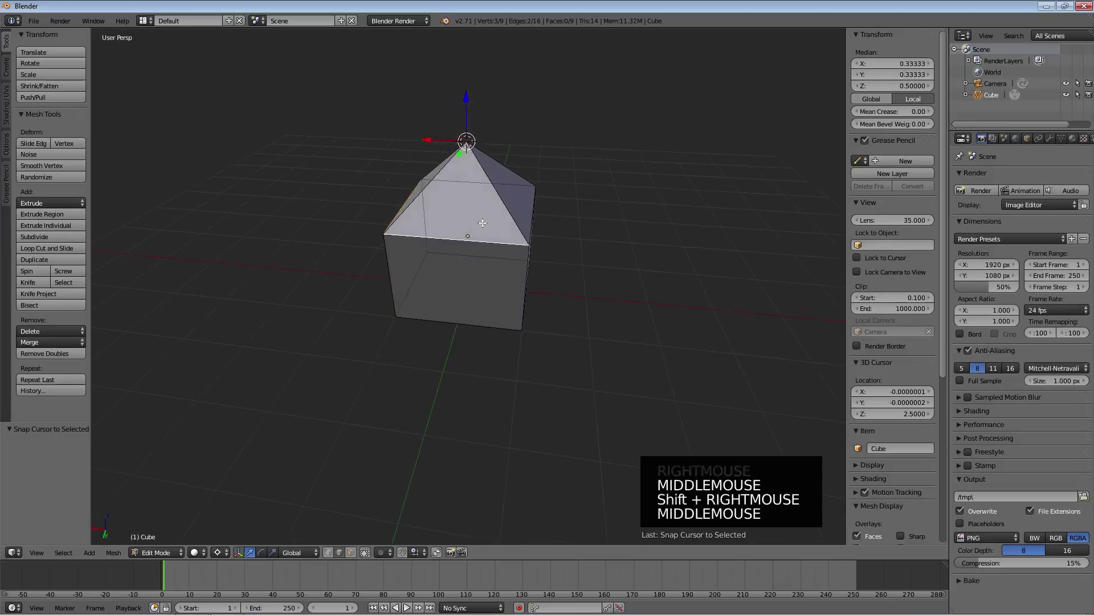
pyautogui.keyDown('shift'); pyautogui.rightClick(533, 216); pyautogui.keyUp('shift')
pyautogui.moveTo(591, 226); pyautogui.dragTo(507, 225, button='middle')
pyautogui.keyDown('shift'); pyautogui.rightClick(553, 228); pyautogui.keyUp('shift')
pyautogui.keyDown('shift'); pyautogui.rightClick(561, 226); pyautogui.keyUp('shift')
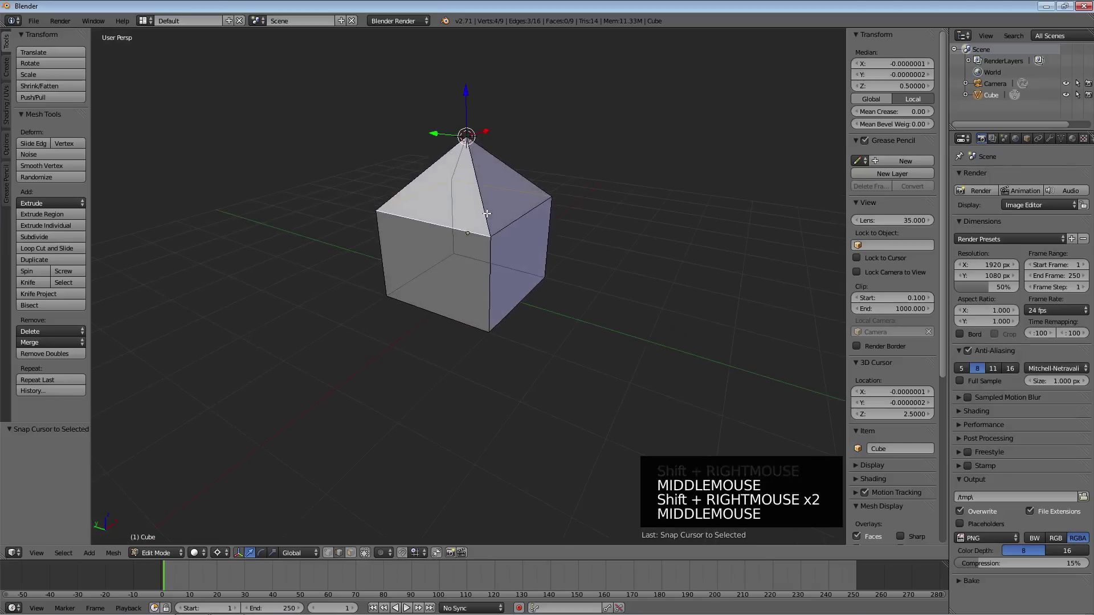
pyautogui.keyDown('shift'); pyautogui.rightClick(509, 225); pyautogui.keyUp('shift')
# - Extrude the roof's four base edges and scale them by about 1.295 from the roof tip to form overhanging eaves
pyautogui.moveTo(661, 235); pyautogui.dragTo(549, 215, button='middle')
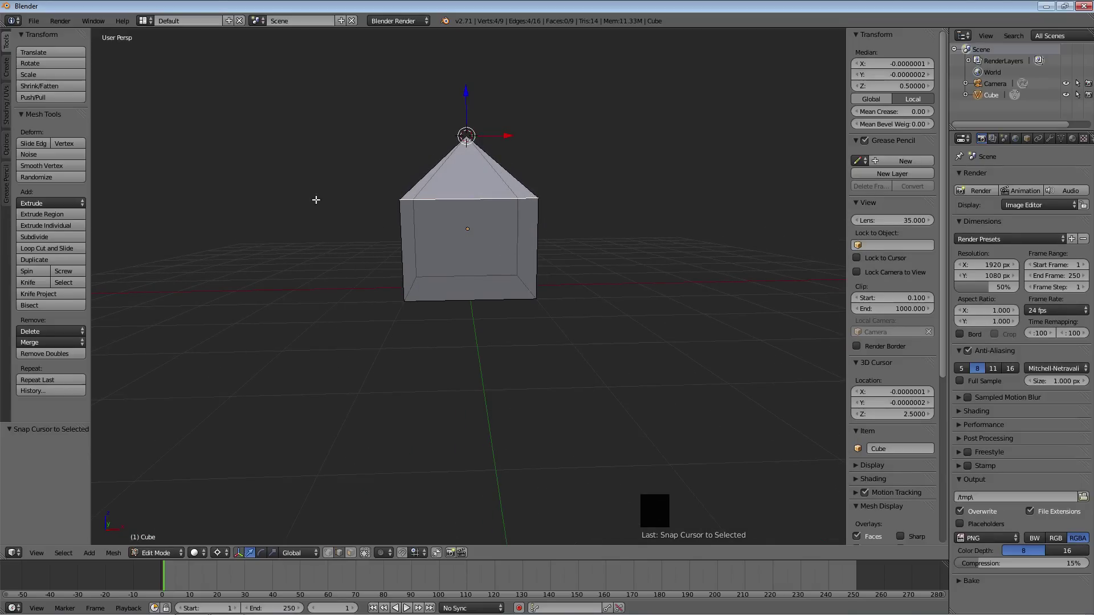
pyautogui.moveTo(255, 197); pyautogui.dragTo(398, 229, button='middle')
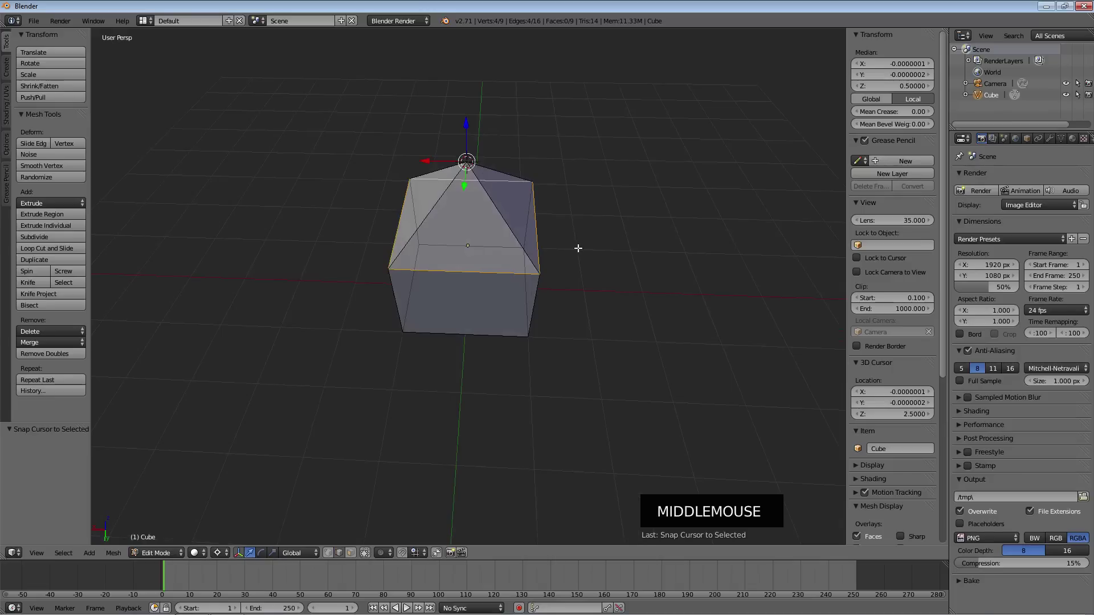
pyautogui.moveTo(579, 247); pyautogui.dragTo(719, 231, button='middle')
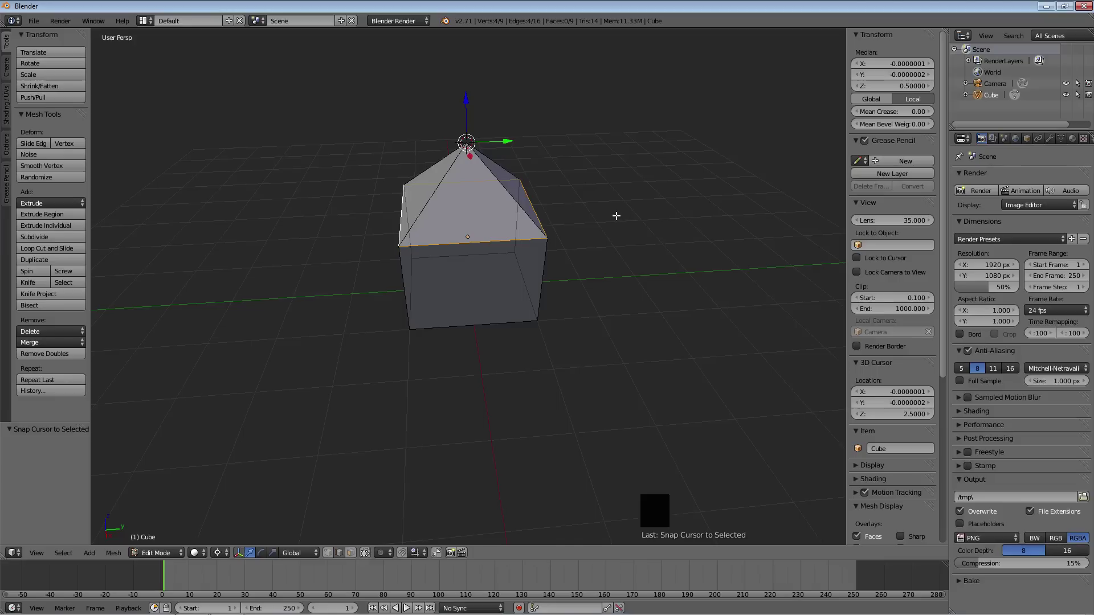
pyautogui.press('e')
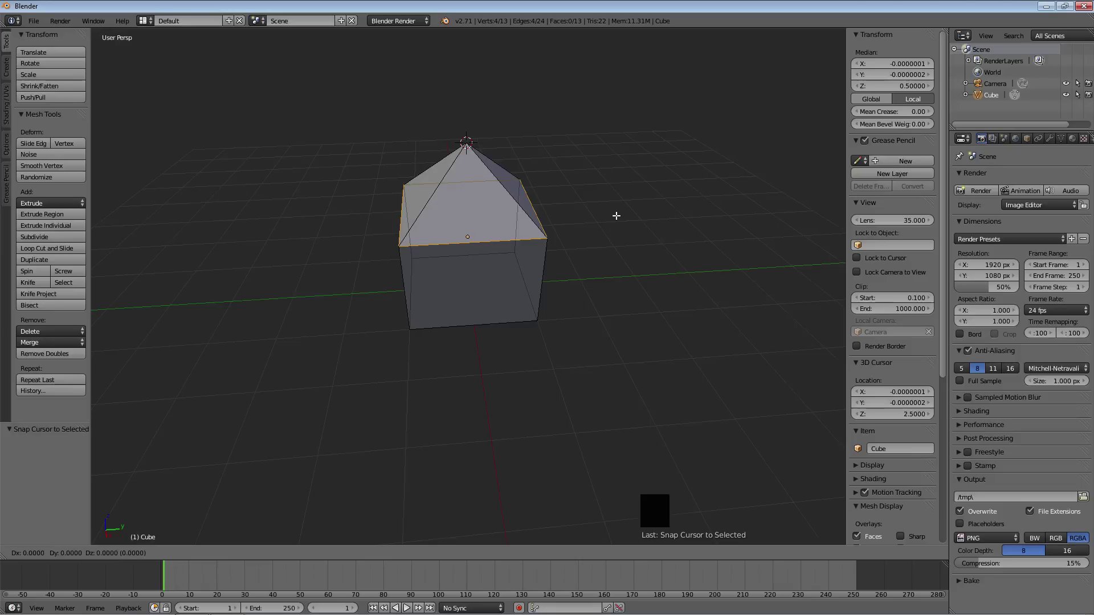
pyautogui.press('s')
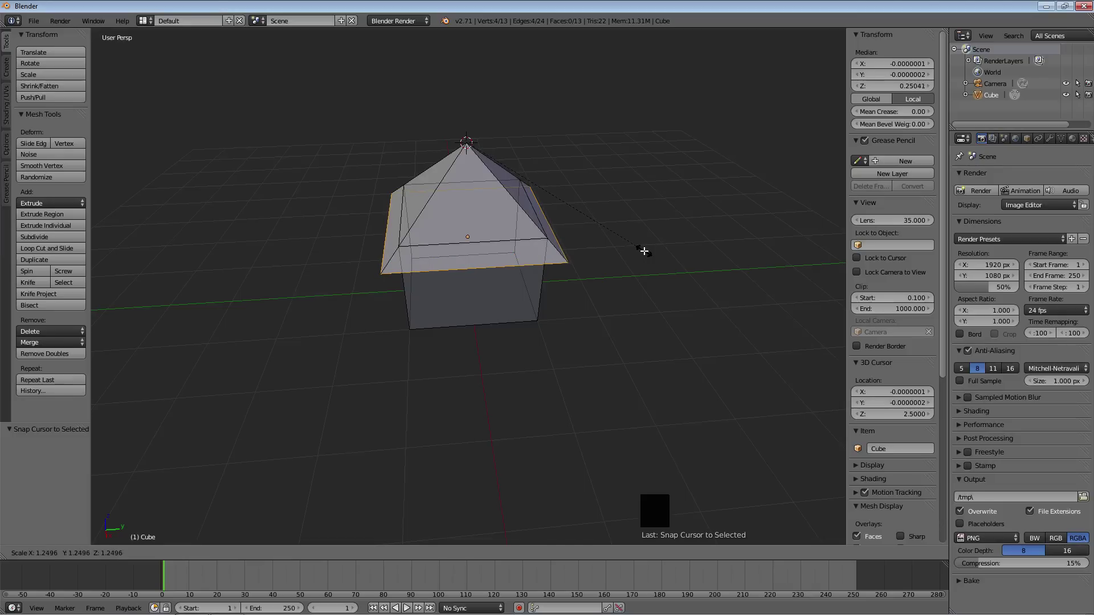
pyautogui.click(647, 254)
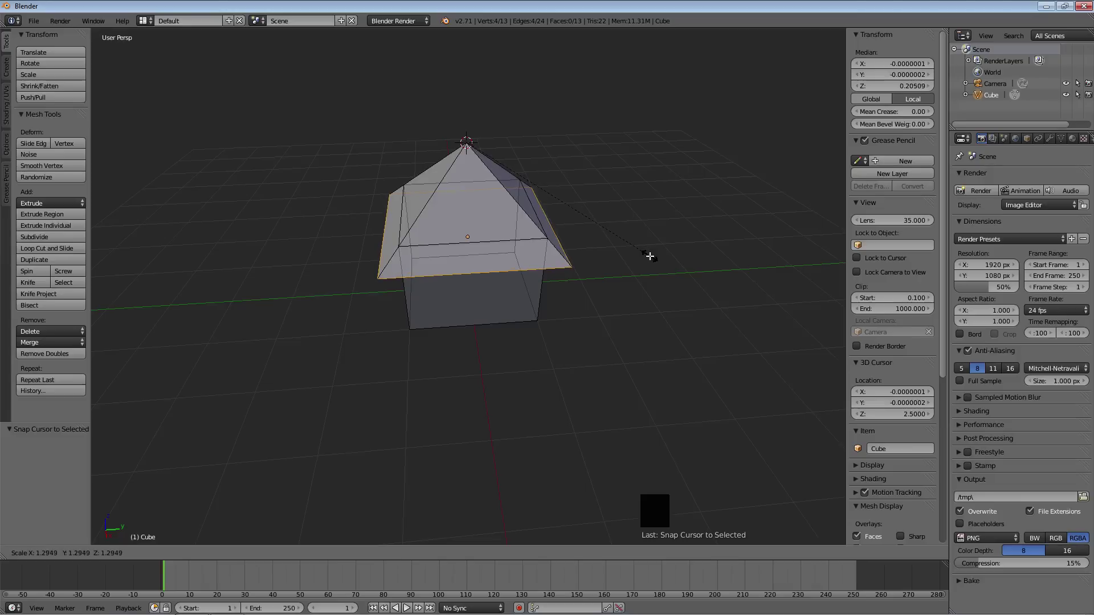
pyautogui.moveTo(649, 254); pyautogui.dragTo(469, 230, button='middle')
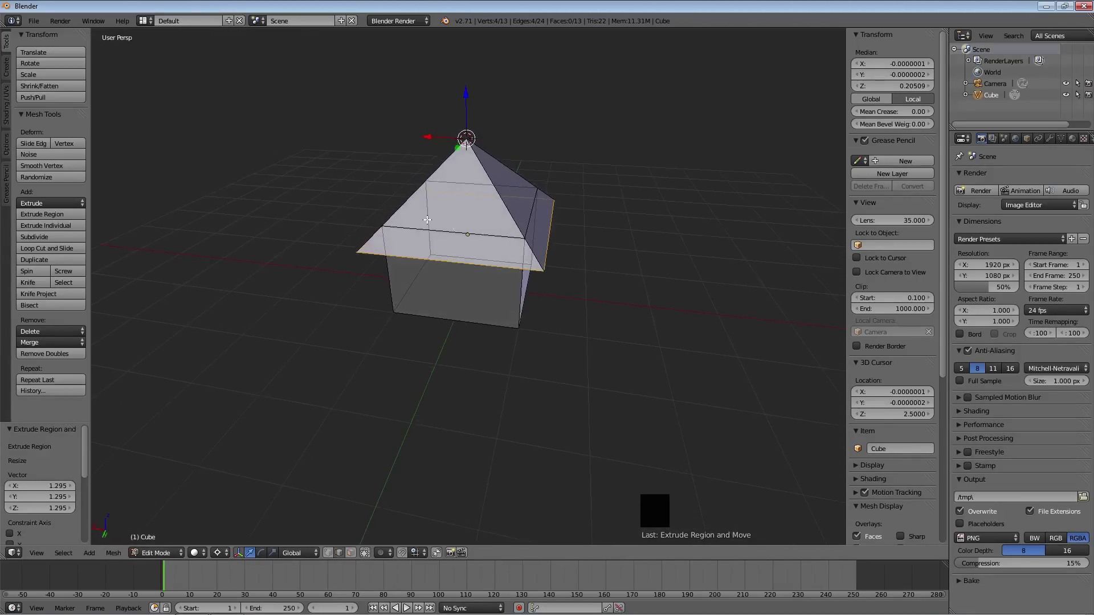
pyautogui.moveTo(357, 220); pyautogui.dragTo(346, 198, button='middle')
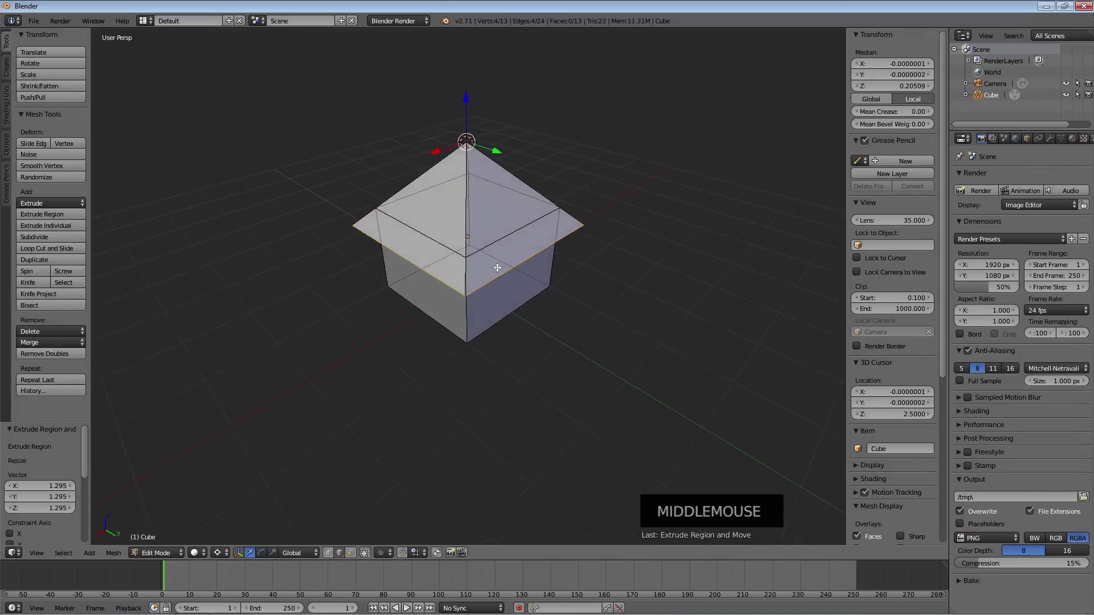
pyautogui.moveTo(318, 202); pyautogui.dragTo(399, 193, button='middle')
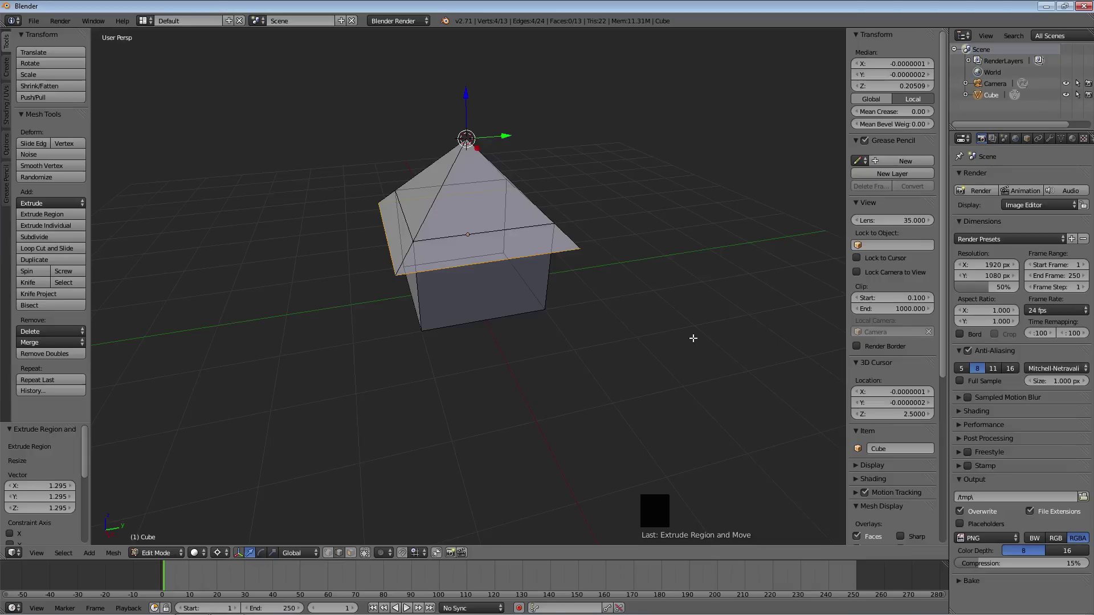
pyautogui.middleClick(625, 258)
pyautogui.moveTo(624, 258); pyautogui.dragTo(693, 237, button='middle')
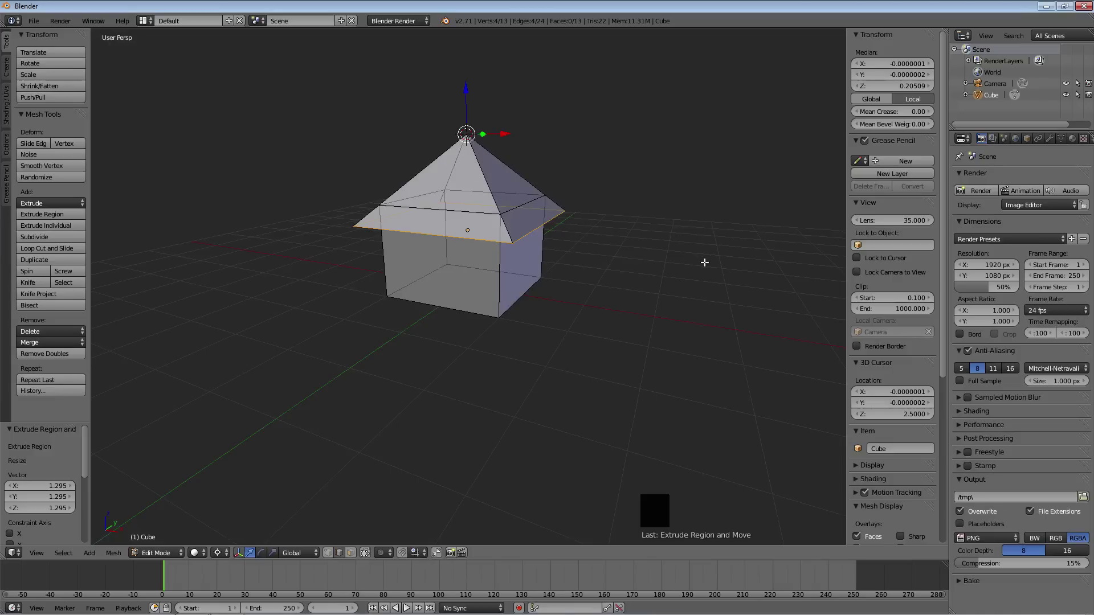
pyautogui.moveTo(705, 263); pyautogui.dragTo(556, 253, button='middle')
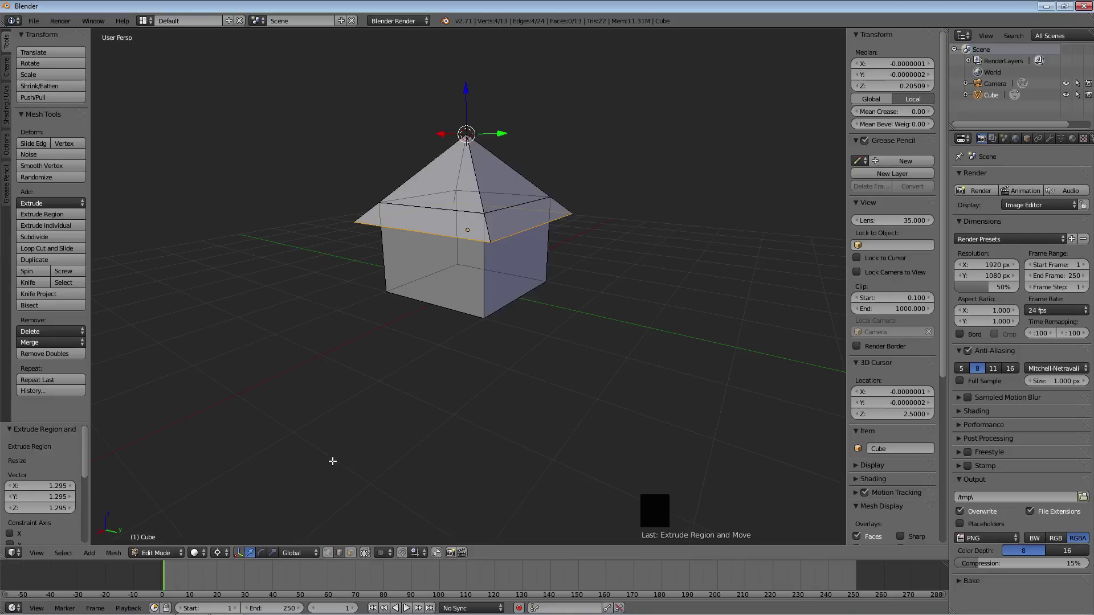
# - In face select mode, select the roof triangle, the eave face and the wall face on the house's negative Y side
pyautogui.click(350, 554)
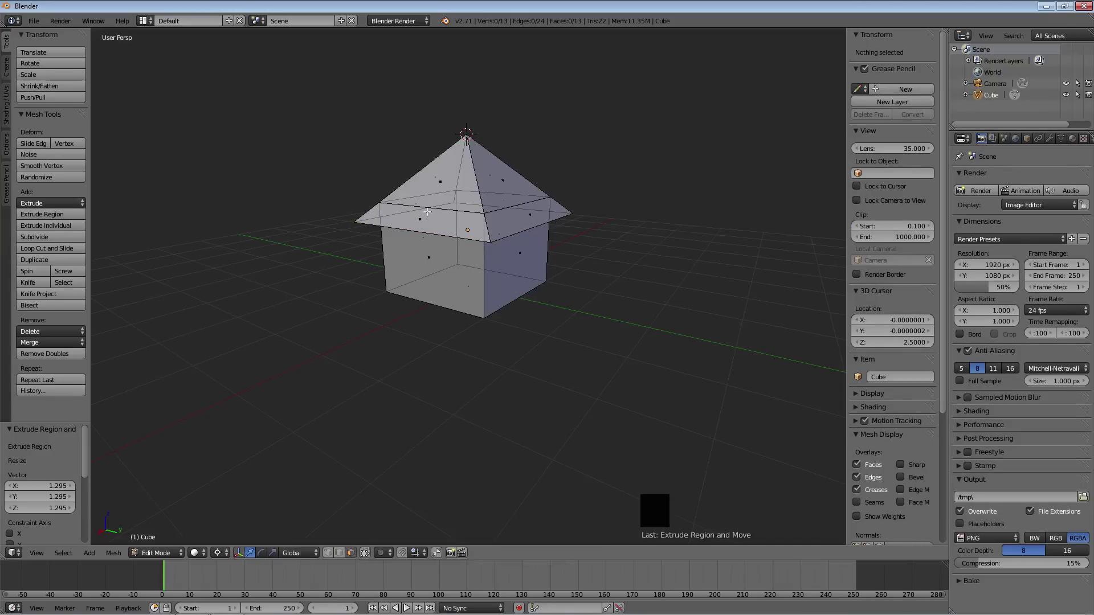
pyautogui.moveTo(593, 260); pyautogui.dragTo(726, 293, button='middle')
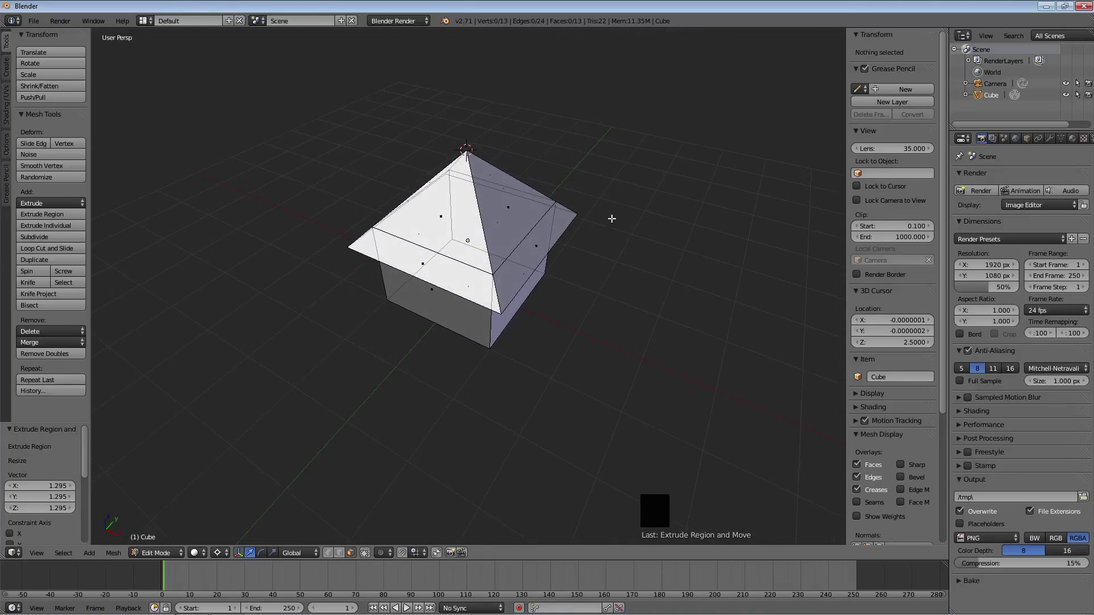
pyautogui.moveTo(611, 218); pyautogui.dragTo(429, 248, button='middle')
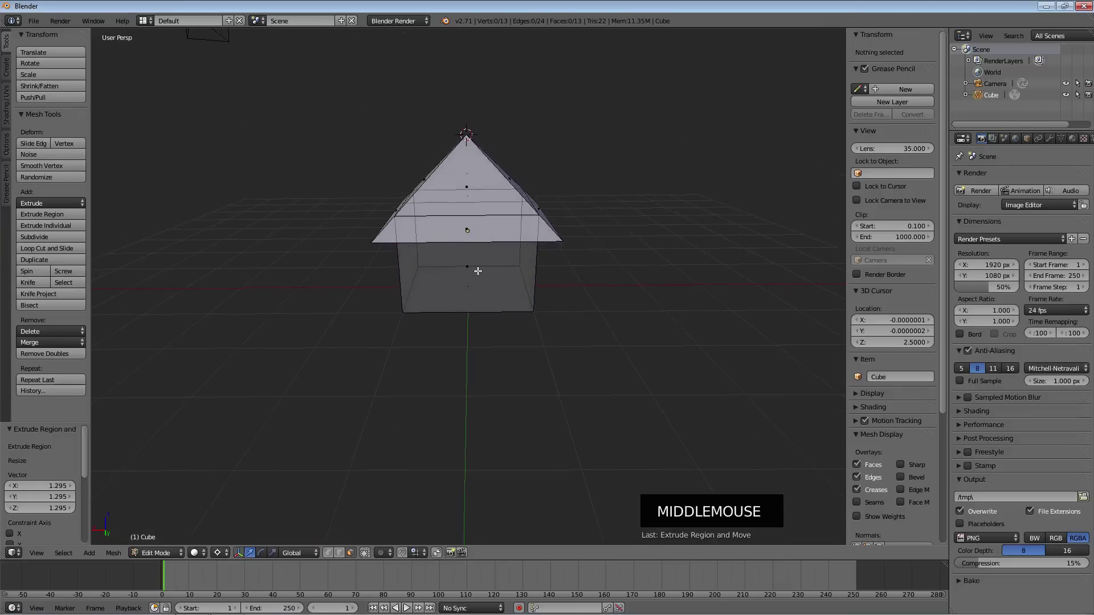
pyautogui.moveTo(602, 218); pyautogui.dragTo(783, 259, button='middle')
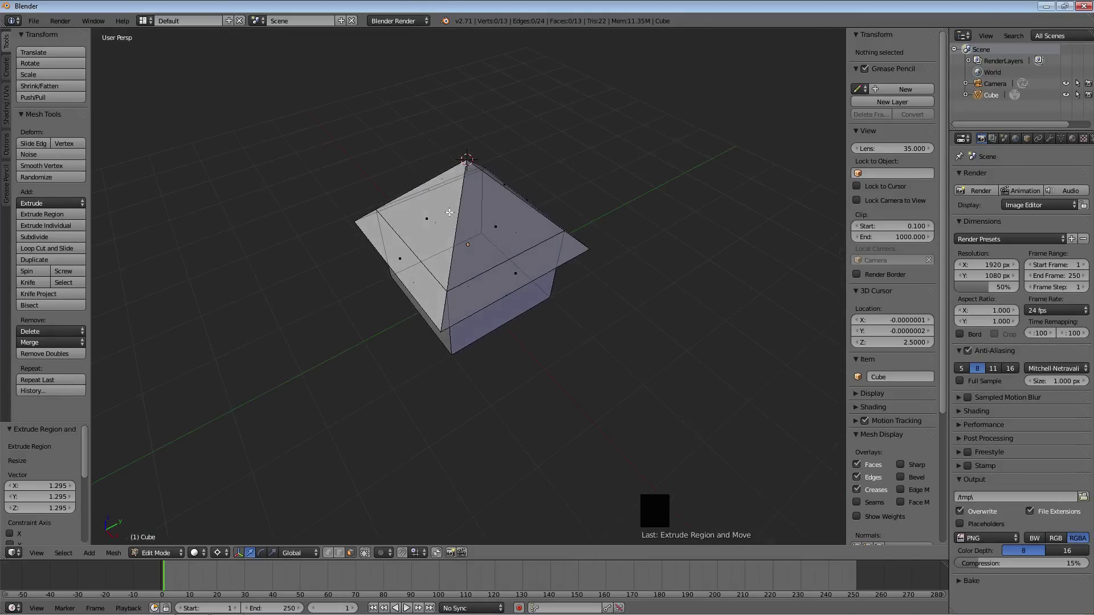
pyautogui.moveTo(573, 303); pyautogui.dragTo(656, 288, button='middle')
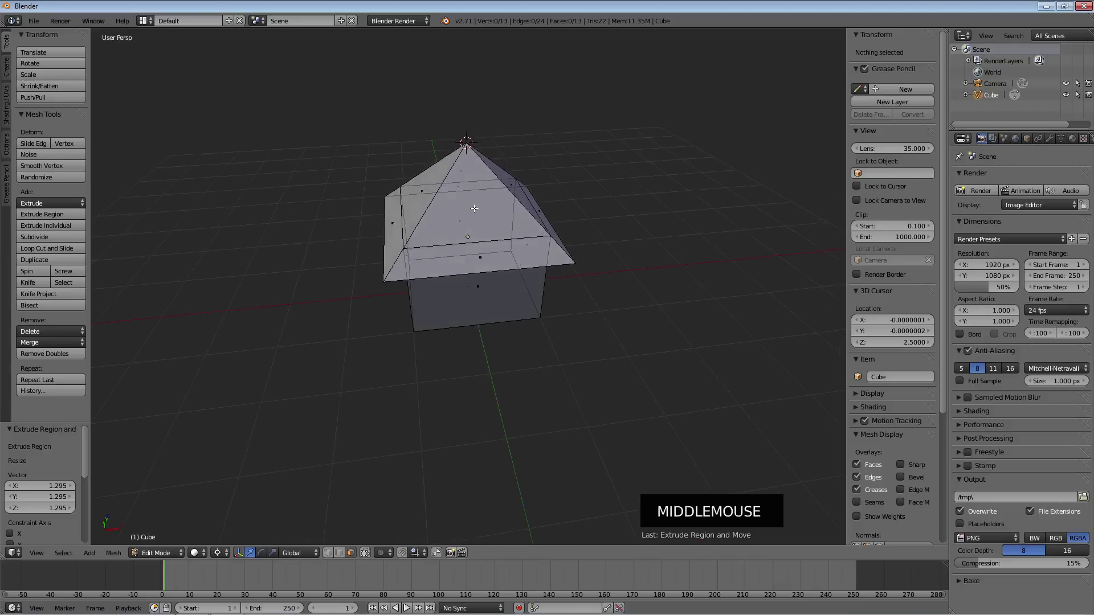
pyautogui.rightClick(478, 241)
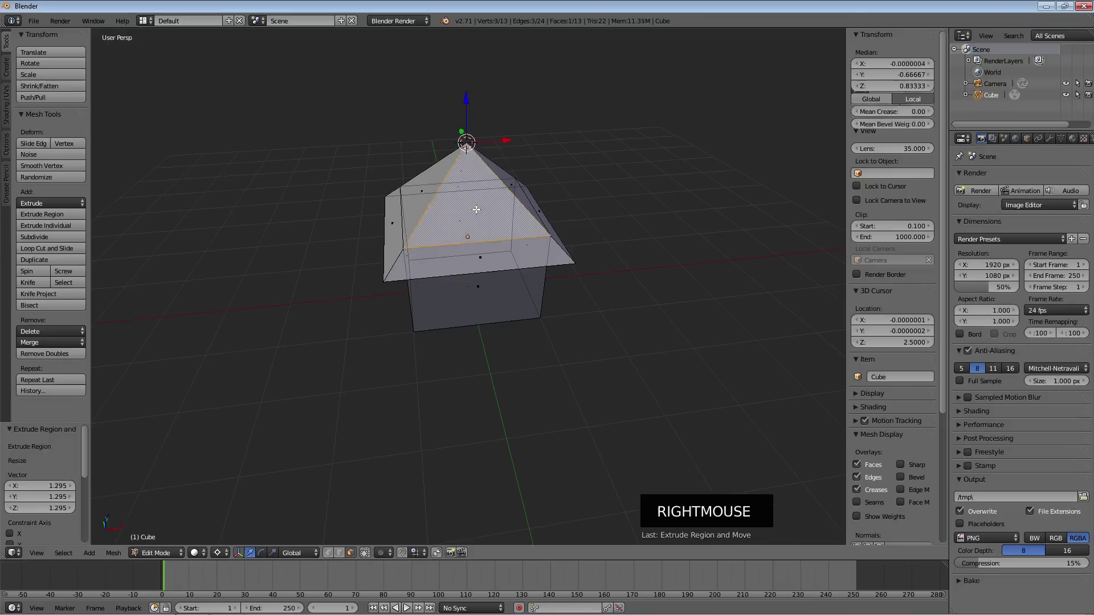
pyautogui.keyDown('shift'); pyautogui.rightClick(480, 262); pyautogui.keyUp('shift')
pyautogui.moveTo(504, 306); pyautogui.dragTo(447, 201, button='middle')
pyautogui.keyDown('shift'); pyautogui.rightClick(481, 255); pyautogui.keyUp('shift')
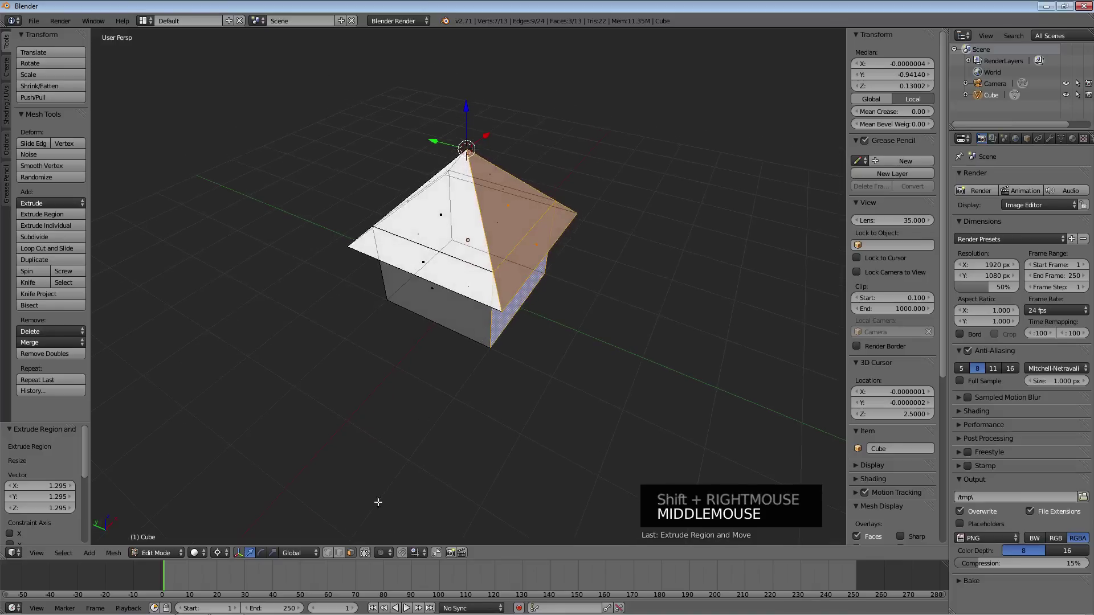
# - Turn on Limit Selection to Visible to view the house as opaque, and turn it off again
pyautogui.click(367, 553)
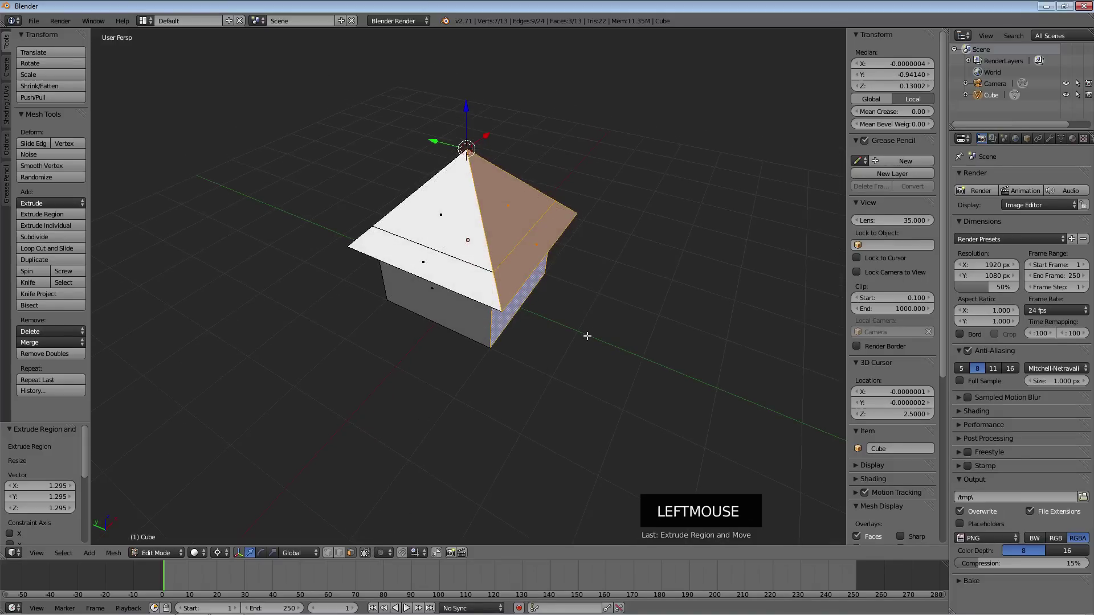
pyautogui.moveTo(586, 334); pyautogui.dragTo(496, 353, button='middle')
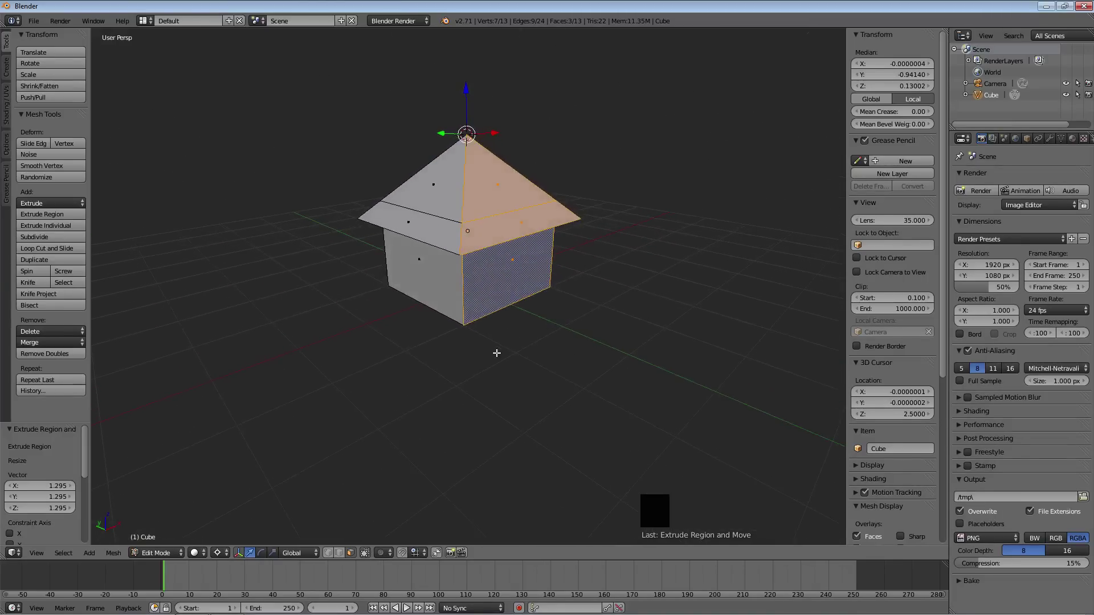
pyautogui.click(366, 554)
# - Extrude the three selected faces along the global Y axis with a distance of -2 units
pyautogui.press('e')
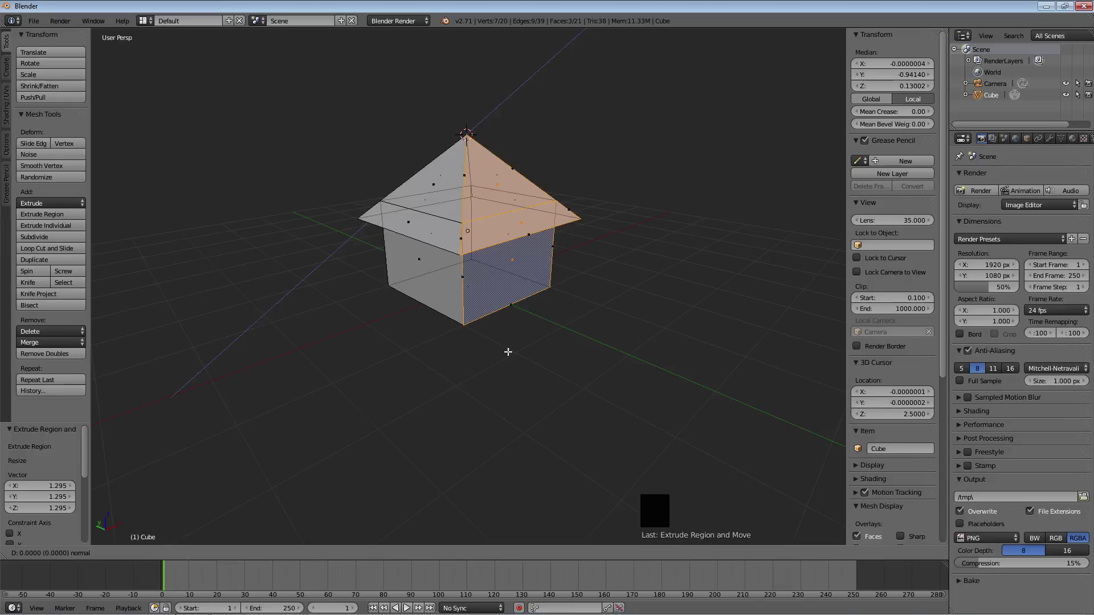
pyautogui.press('y')
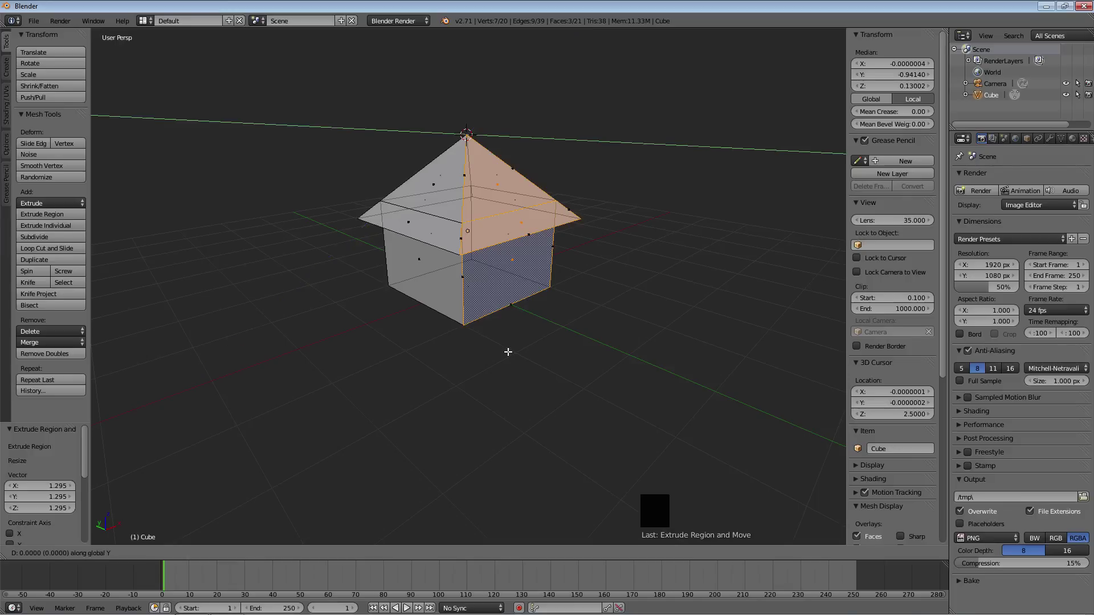
pyautogui.press('2')
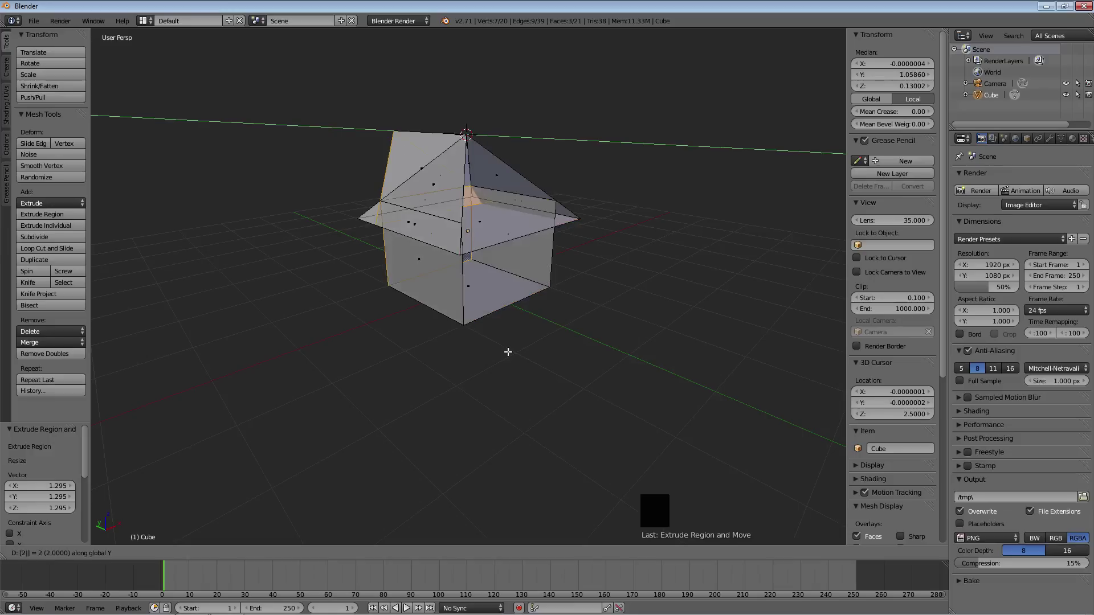
pyautogui.press('-')
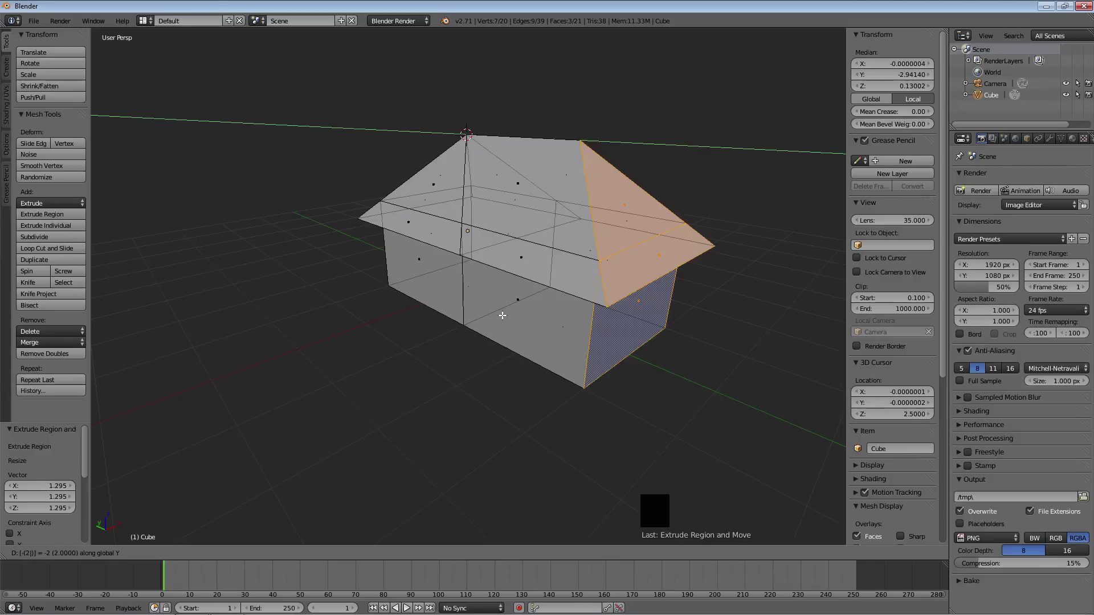
# - Try extrusion distances of -5 and 0.2 units along the Y axis, clearing each entry
pyautogui.press('BackSpace')
pyautogui.press('BackSpace')
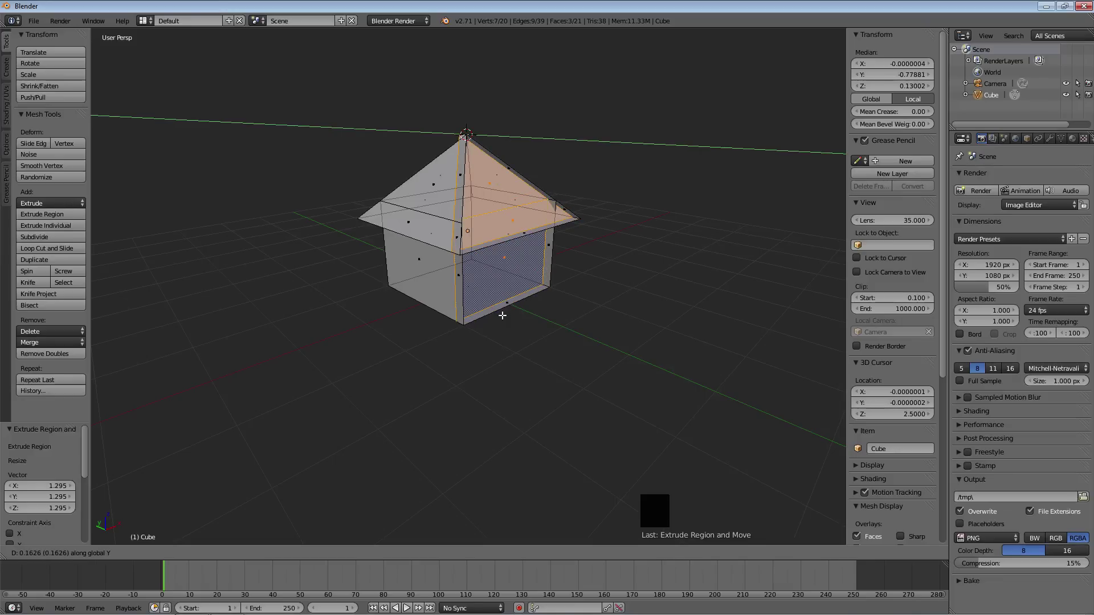
pyautogui.write('-5')
pyautogui.press('BackSpace')
pyautogui.press('BackSpace')
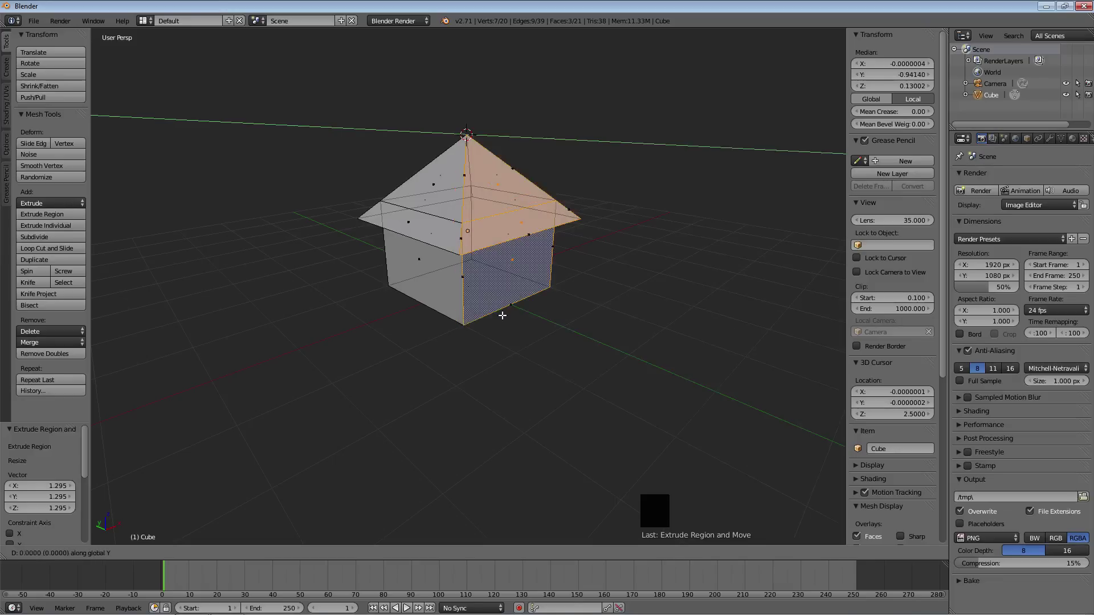
pyautogui.write('0.2')
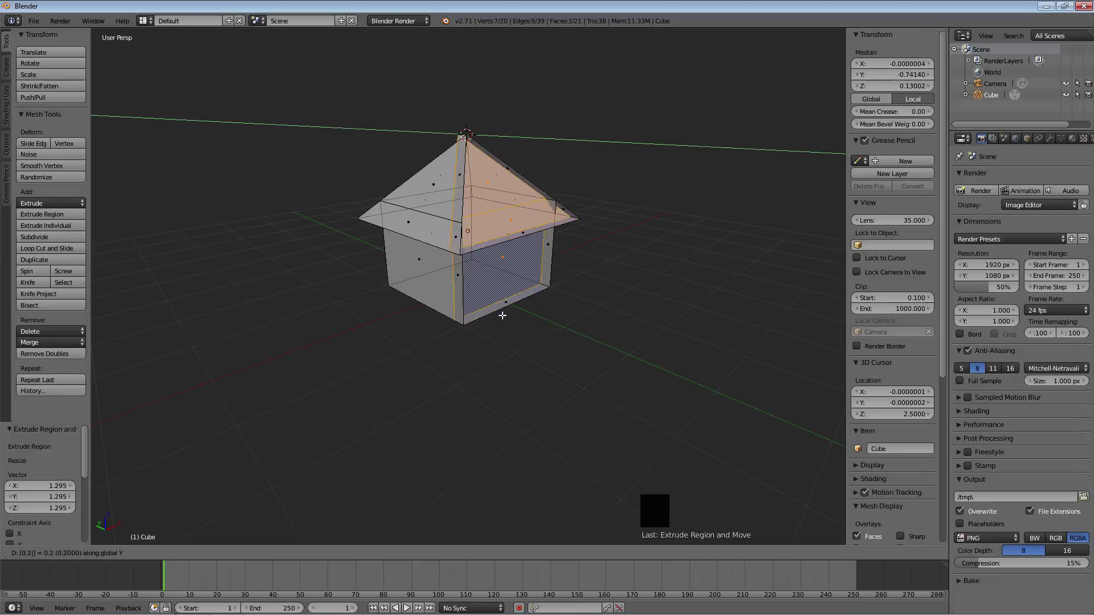
pyautogui.press('BackSpace')
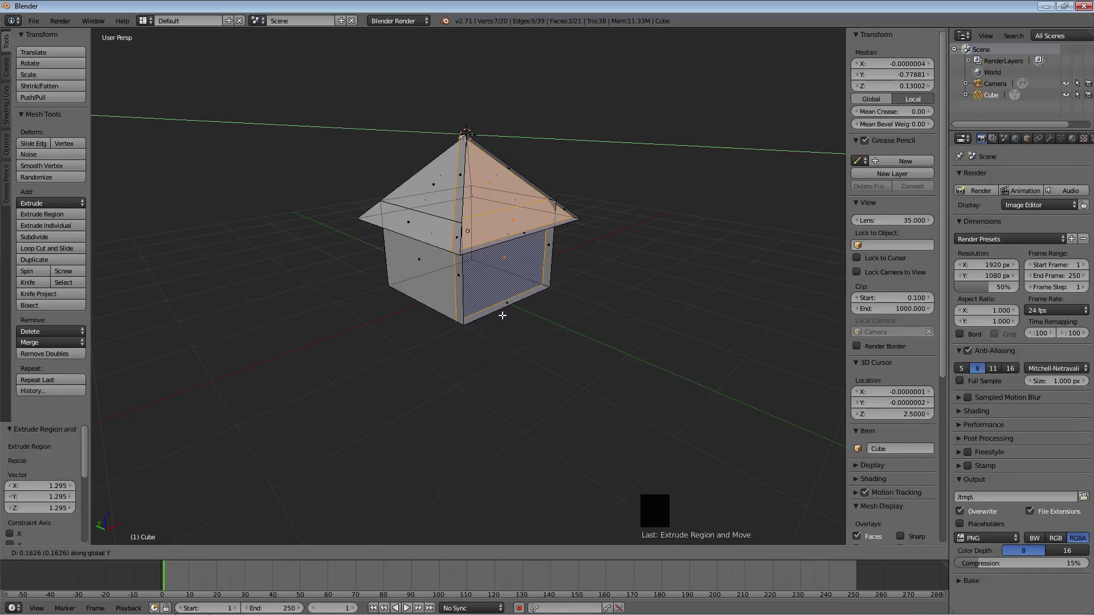
# - Set the extrusion distance along the Y axis to -2 units and finish the extrusion
pyautogui.write('-2')
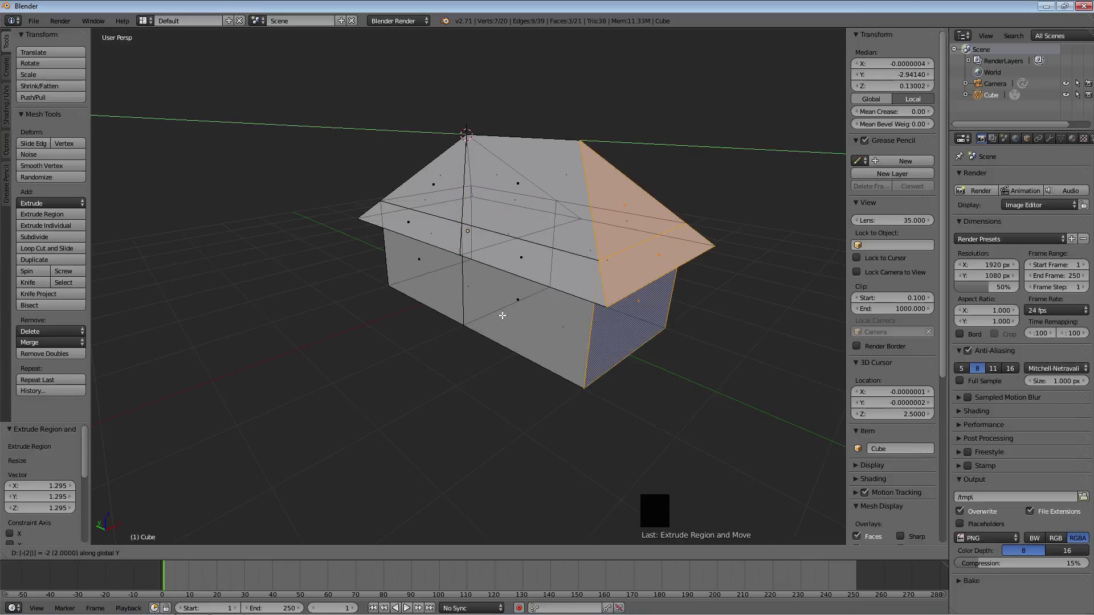
pyautogui.press('Return')
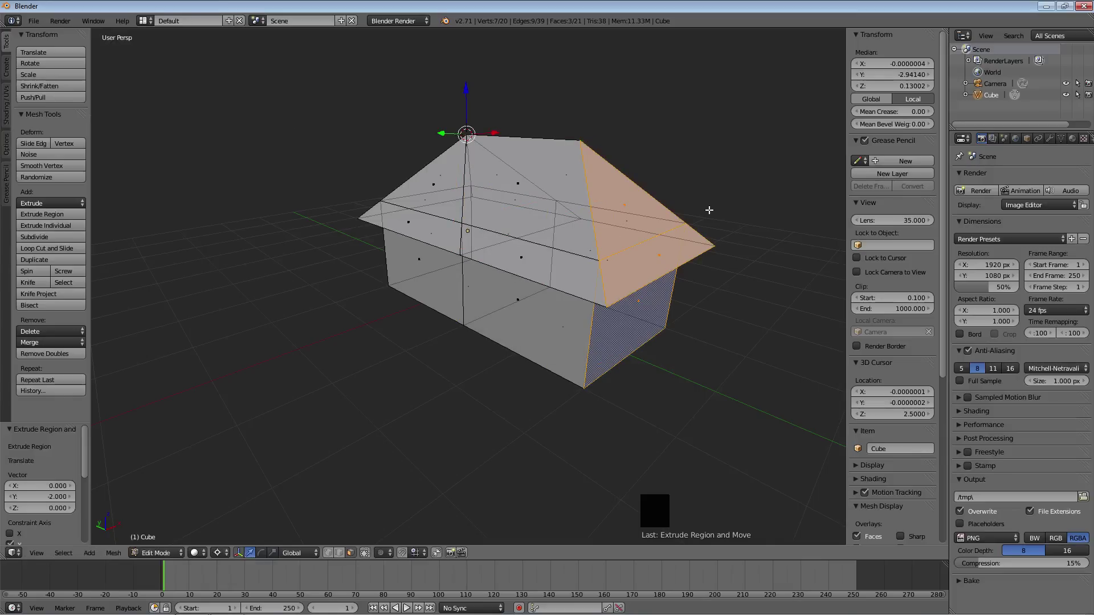
# - Switch to edge selection and delete the leftover interior edge beneath the roof where the body was extruded
pyautogui.moveTo(677, 217); pyautogui.dragTo(516, 315, button='middle')
pyautogui.scroll(3, 502, 244)
pyautogui.scroll(-1, 502, 243)
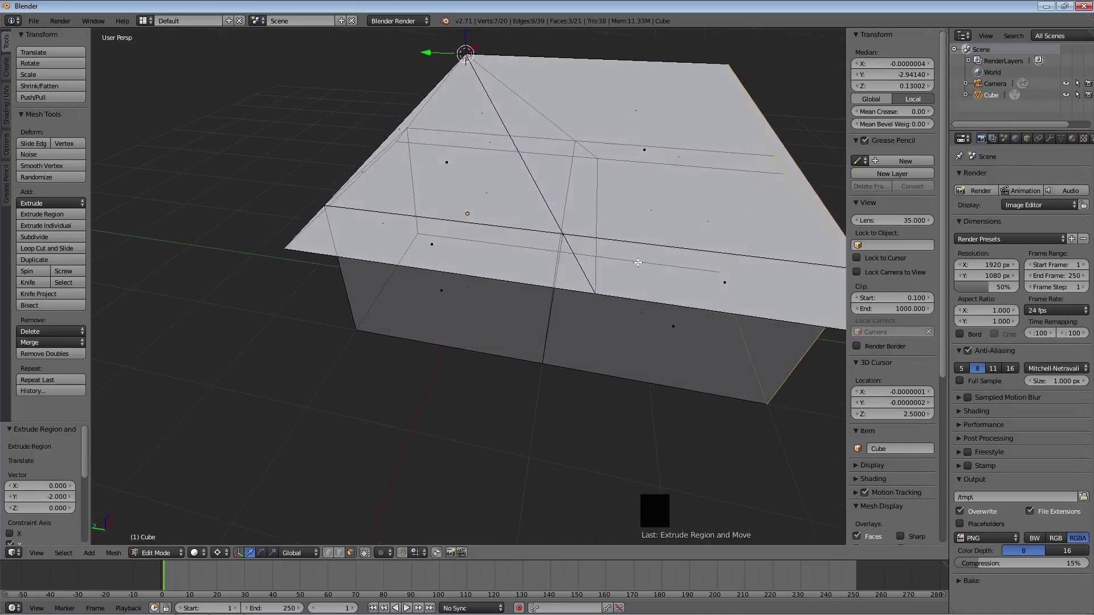
pyautogui.click(340, 553)
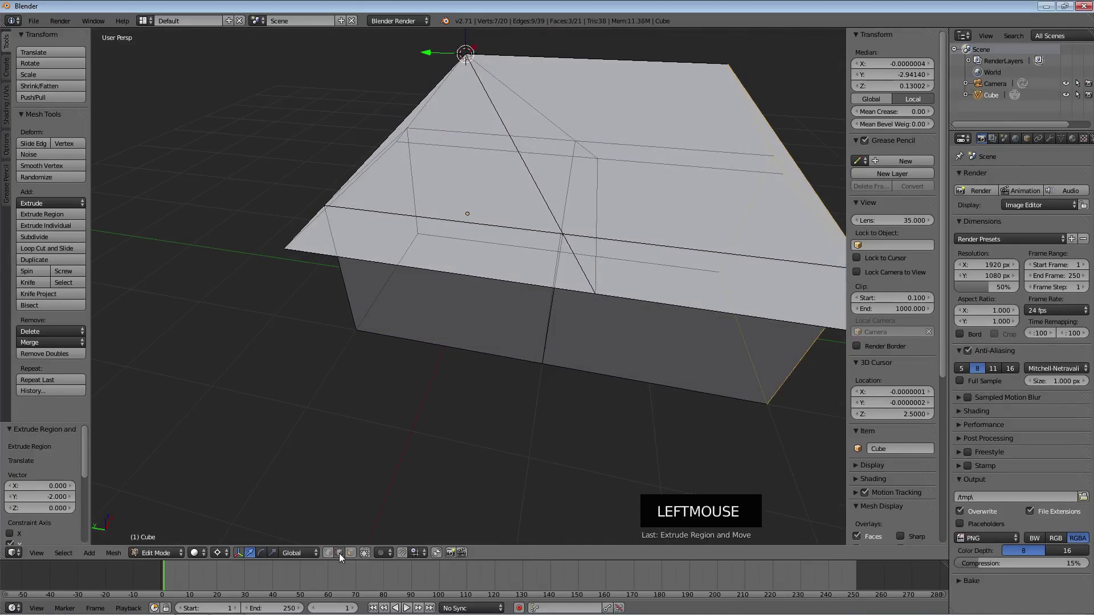
pyautogui.rightClick(596, 206)
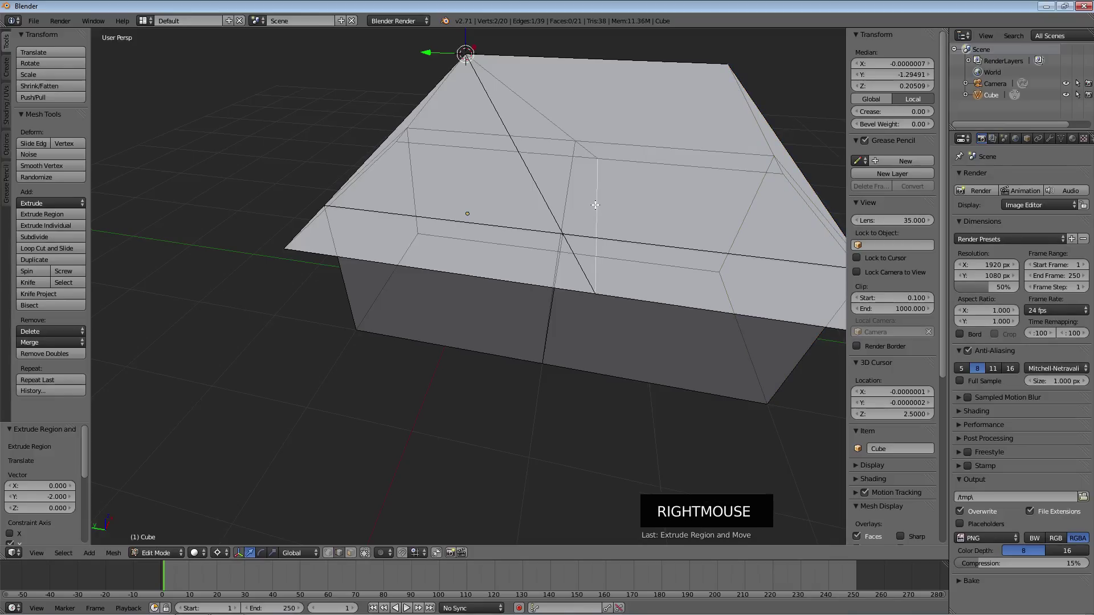
pyautogui.press('x')
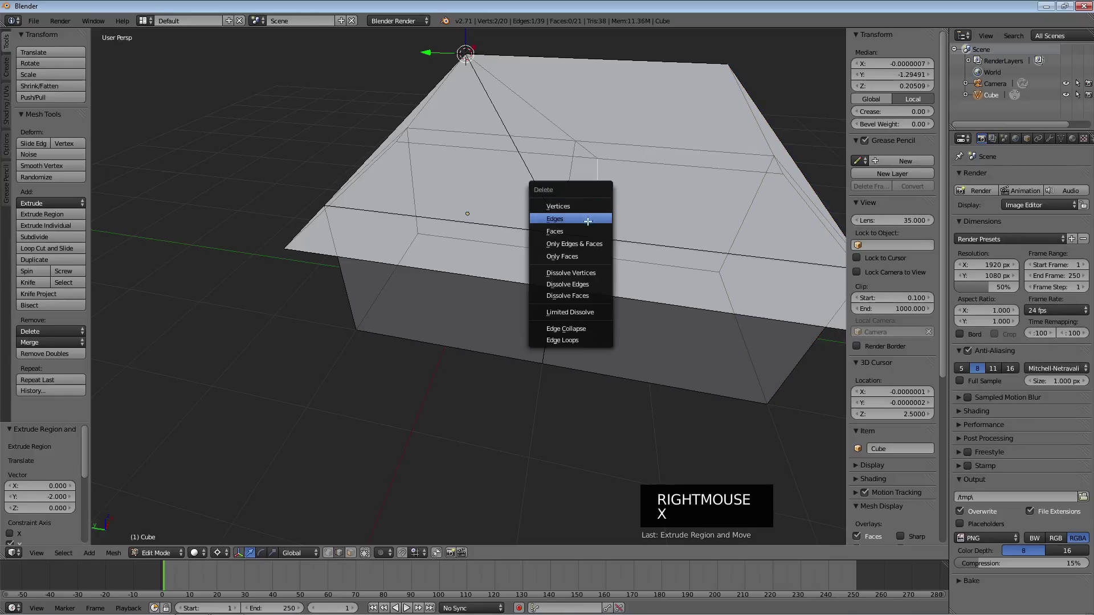
pyautogui.click(577, 223)
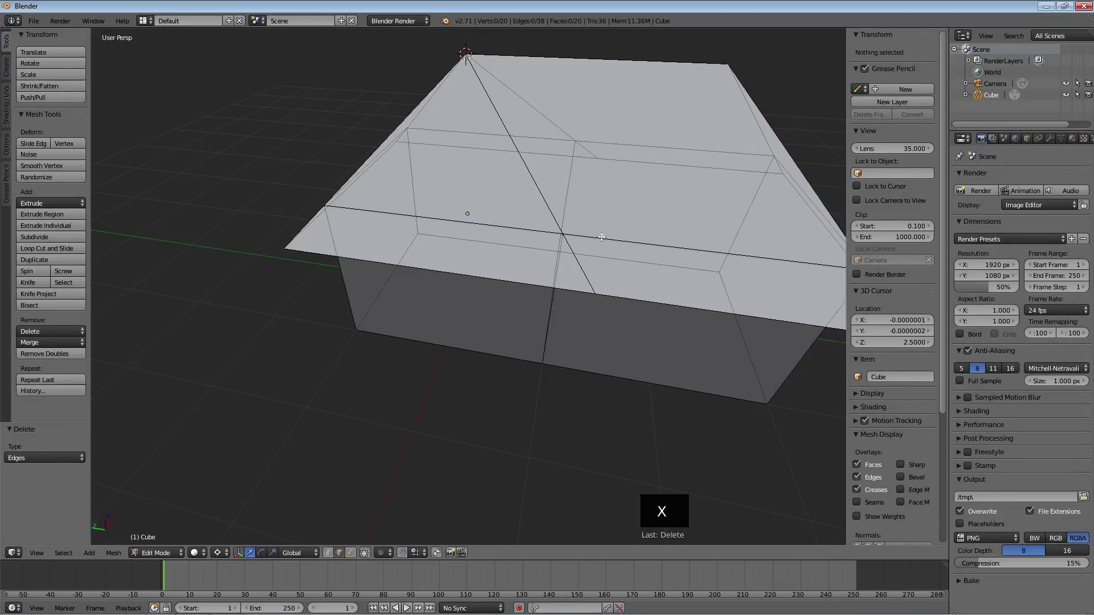
# - Select the entire house mesh
pyautogui.moveTo(574, 228); pyautogui.dragTo(667, 272, button='middle')
pyautogui.scroll(-3, 684, 250)
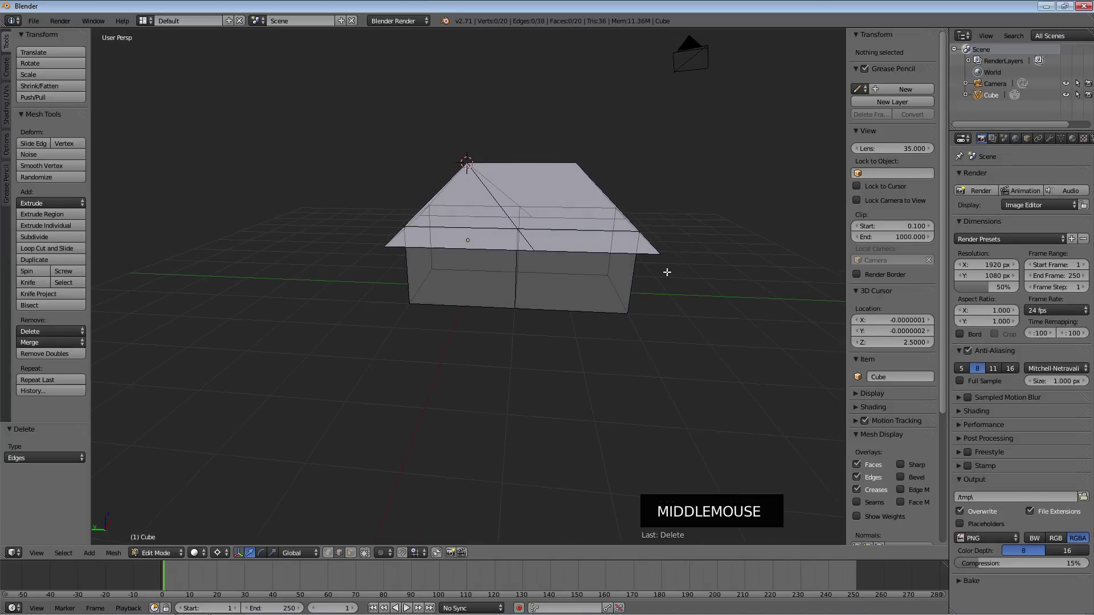
pyautogui.moveTo(604, 327); pyautogui.dragTo(407, 273, button='middle')
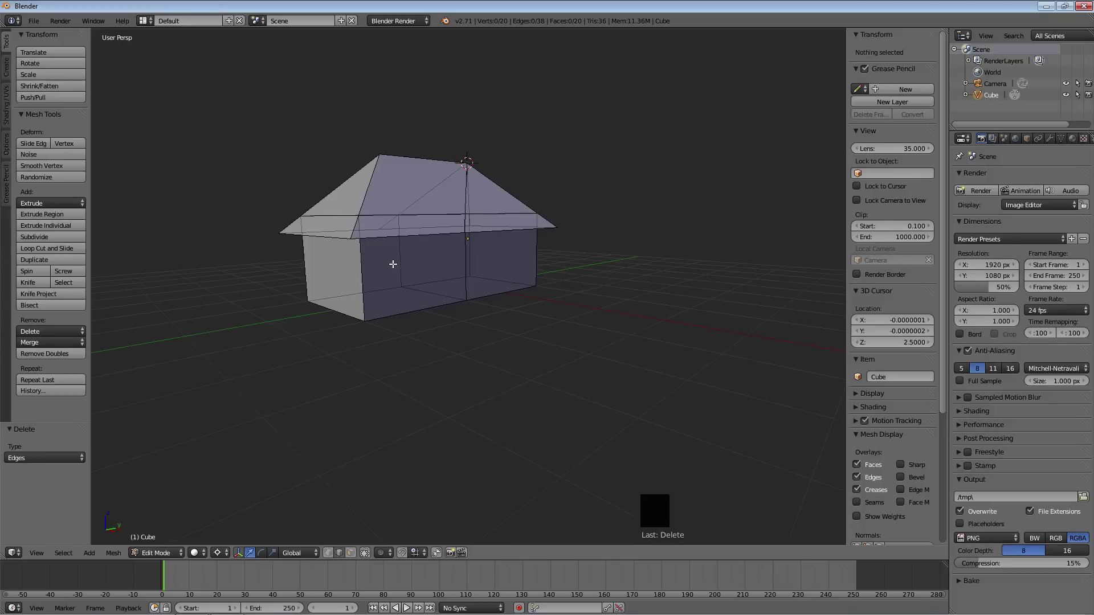
pyautogui.moveTo(366, 285); pyautogui.dragTo(420, 278, button='middle')
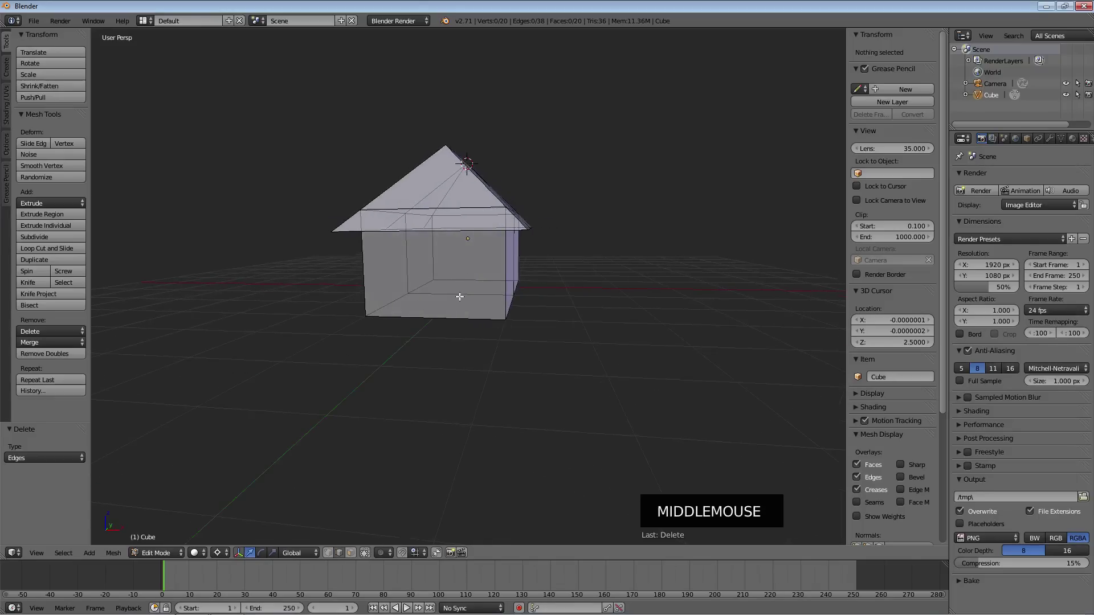
pyautogui.moveTo(664, 239); pyautogui.dragTo(610, 247, button='middle')
pyautogui.press('a')
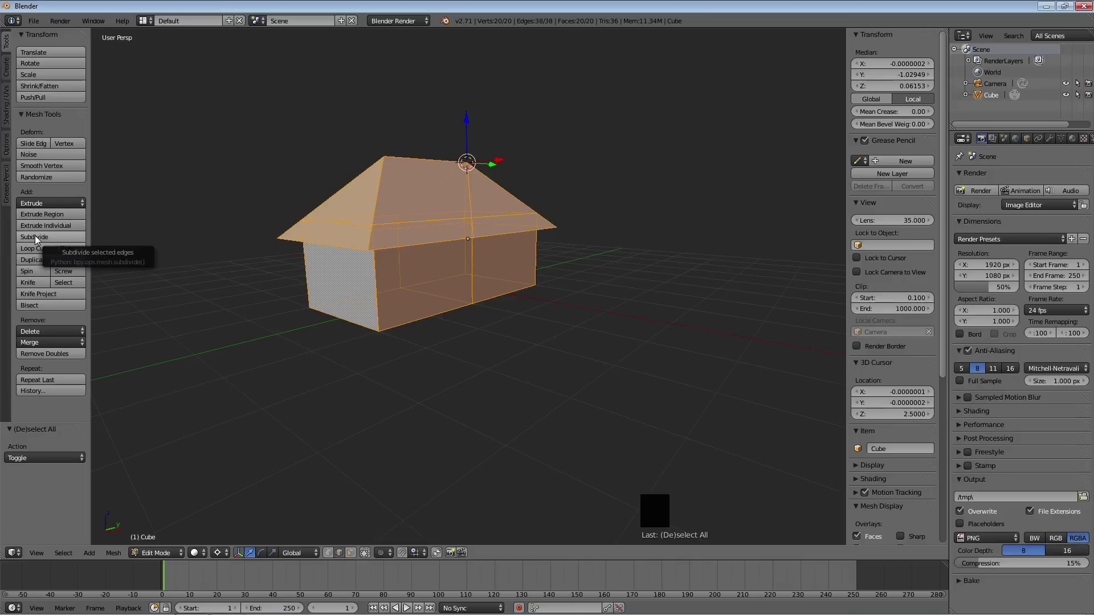
# - Subdivide the whole mesh twice with one cut each to inspect the denser grid, and undo both subdivisions
pyautogui.press('w')
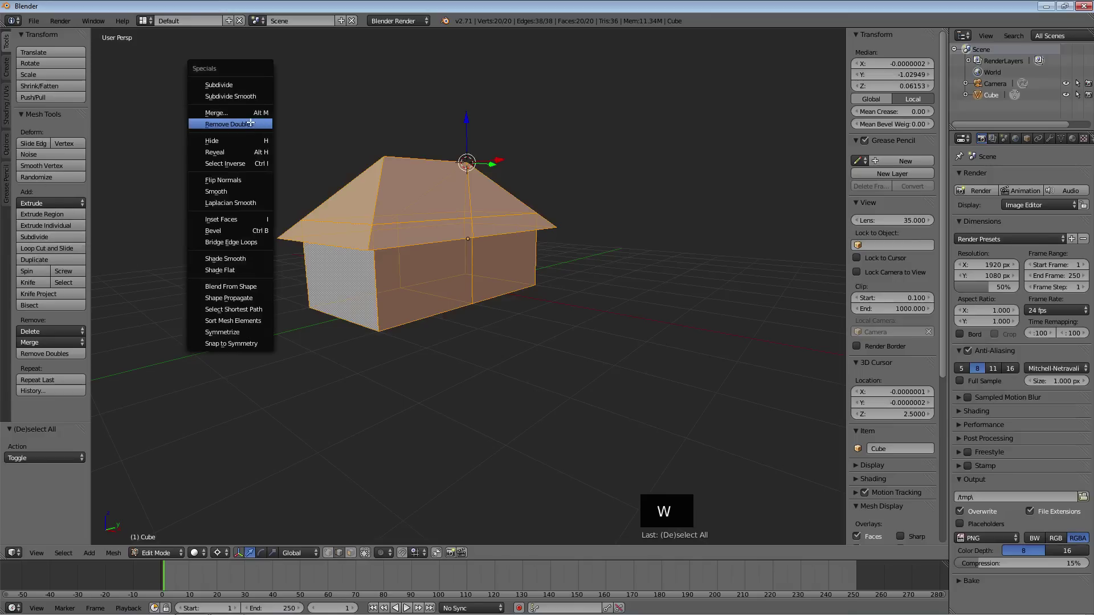
pyautogui.click(221, 87)
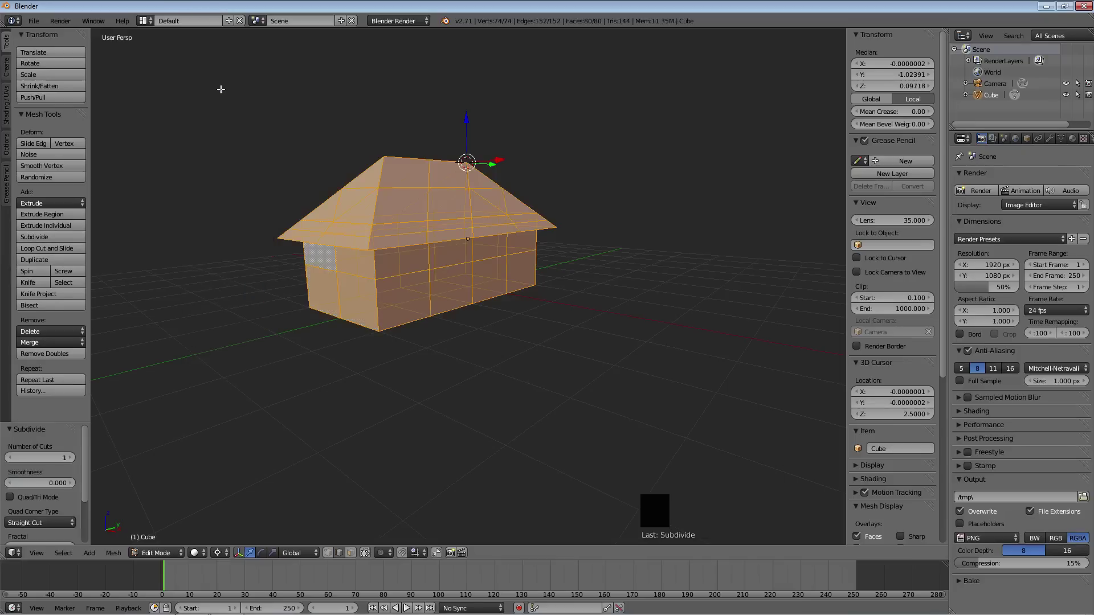
pyautogui.press('w')
pyautogui.click(221, 89)
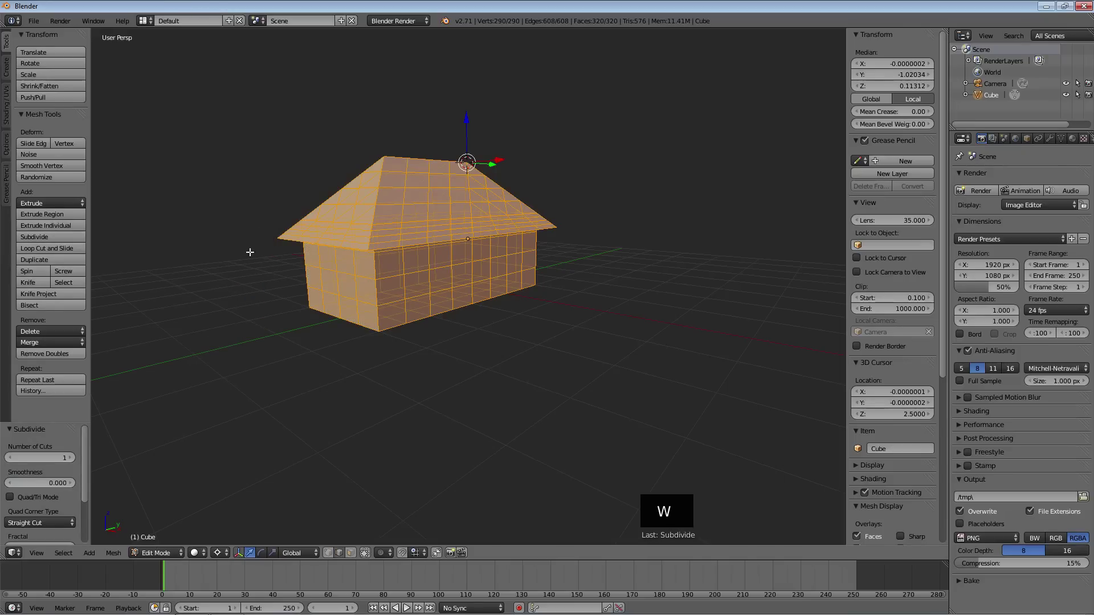
pyautogui.moveTo(250, 252)
pyautogui.mouseDown(button='middle')
pyautogui.moveTo(264, 283)
pyautogui.moveTo(347, 323)
pyautogui.moveTo(419, 287)
pyautogui.moveTo(428, 268)
pyautogui.moveTo(427, 251)
pyautogui.moveTo(300, 237)
pyautogui.moveTo(231, 260)
pyautogui.mouseUp(button='middle')
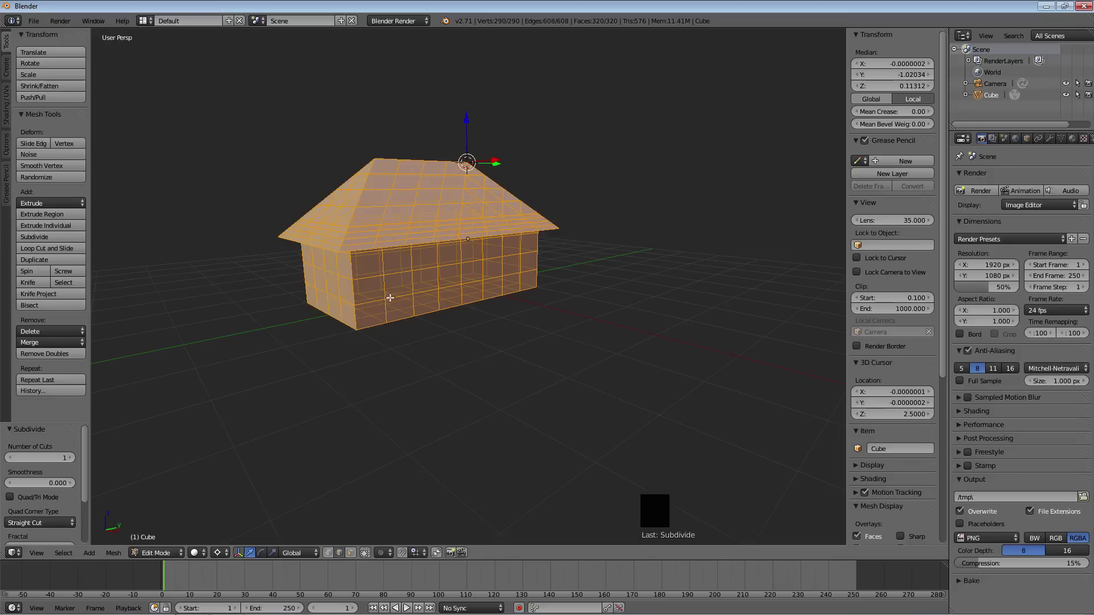
pyautogui.moveTo(391, 337); pyautogui.dragTo(581, 355, button='middle')
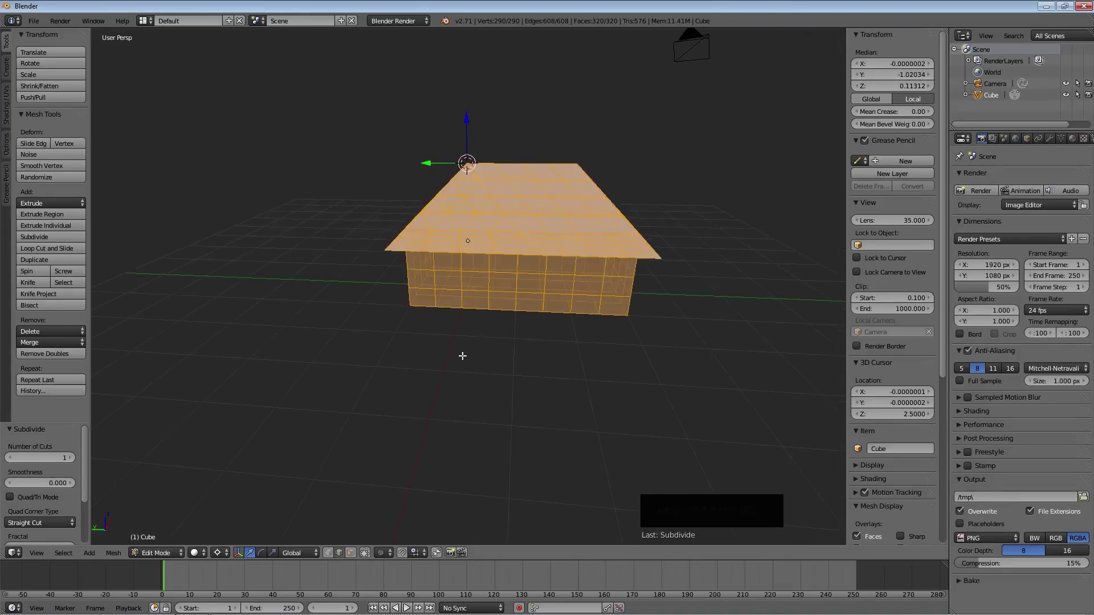
pyautogui.moveTo(462, 357); pyautogui.dragTo(278, 336, button='middle')
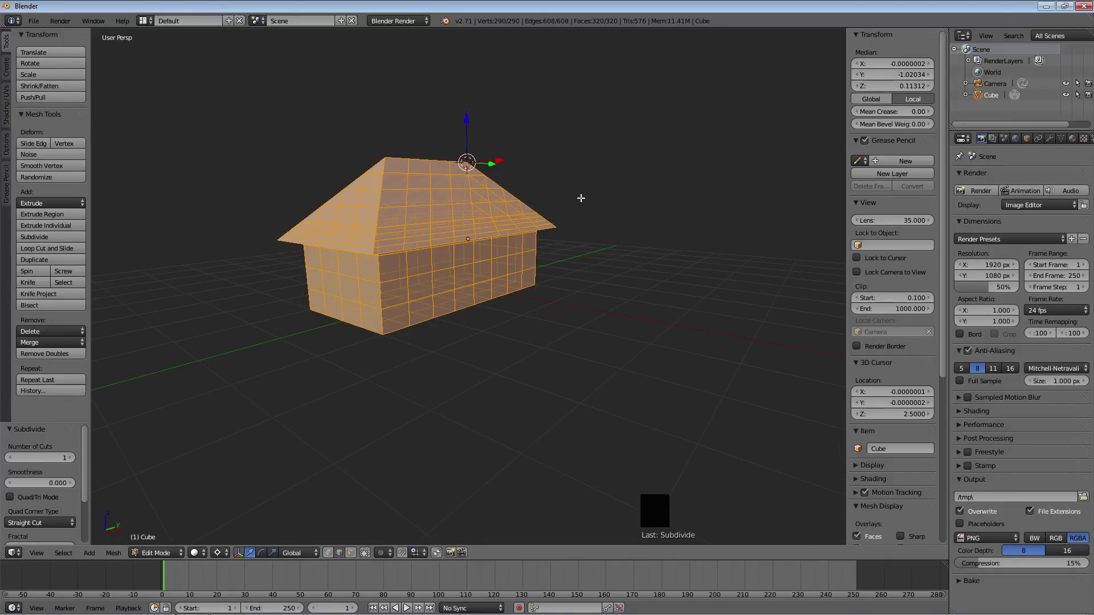
pyautogui.hotkey('ctrl', 'z')
pyautogui.hotkey('ctrl', 'z')
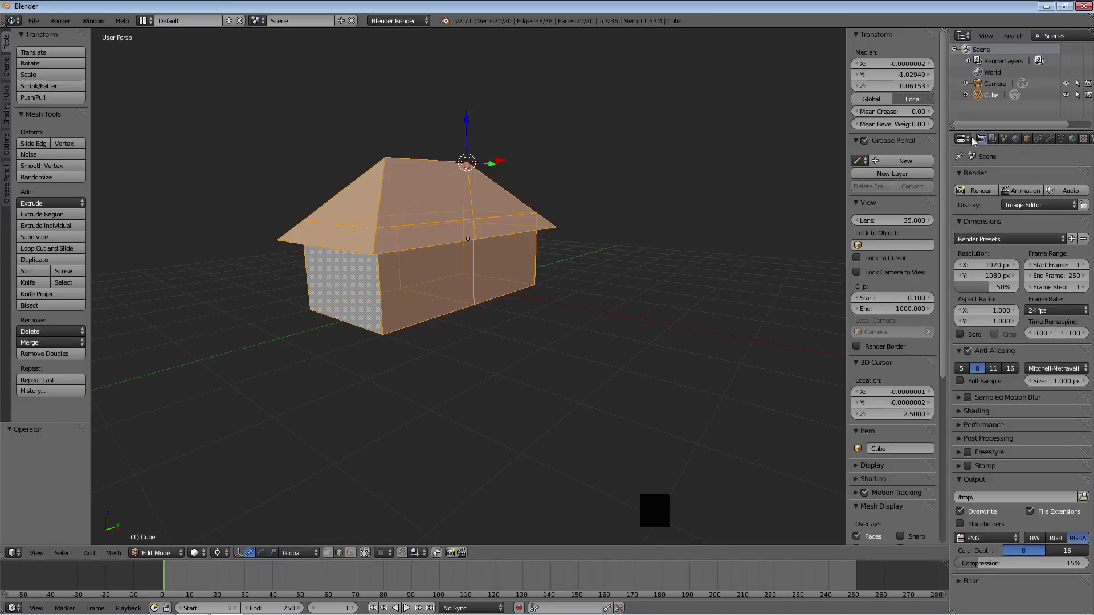
# - Add a Subdivision Surface modifier to the house
pyautogui.click(1048, 140)
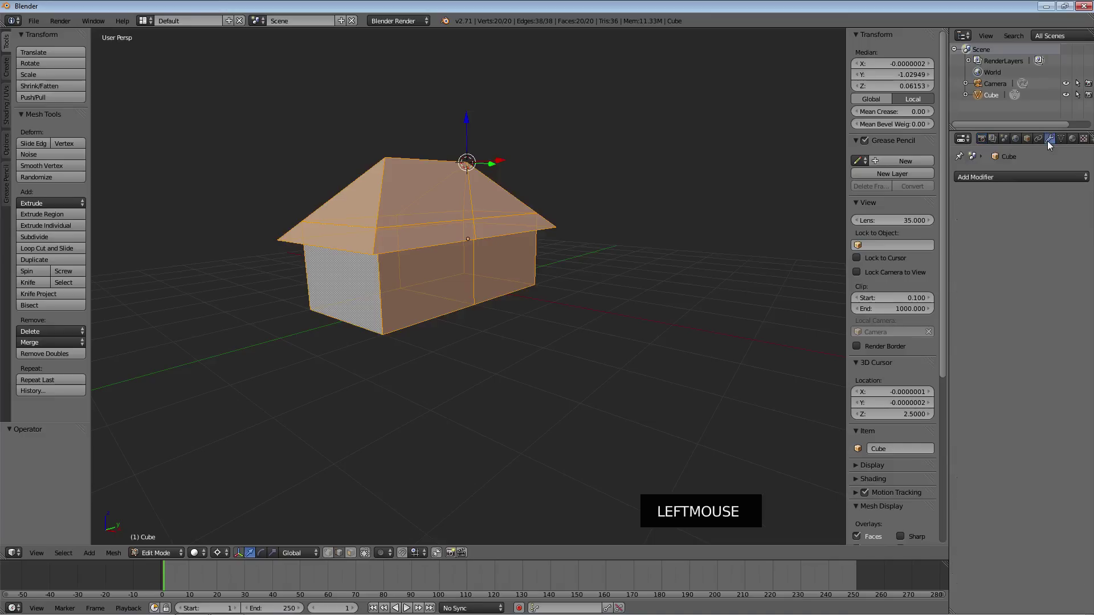
pyautogui.click(1014, 175)
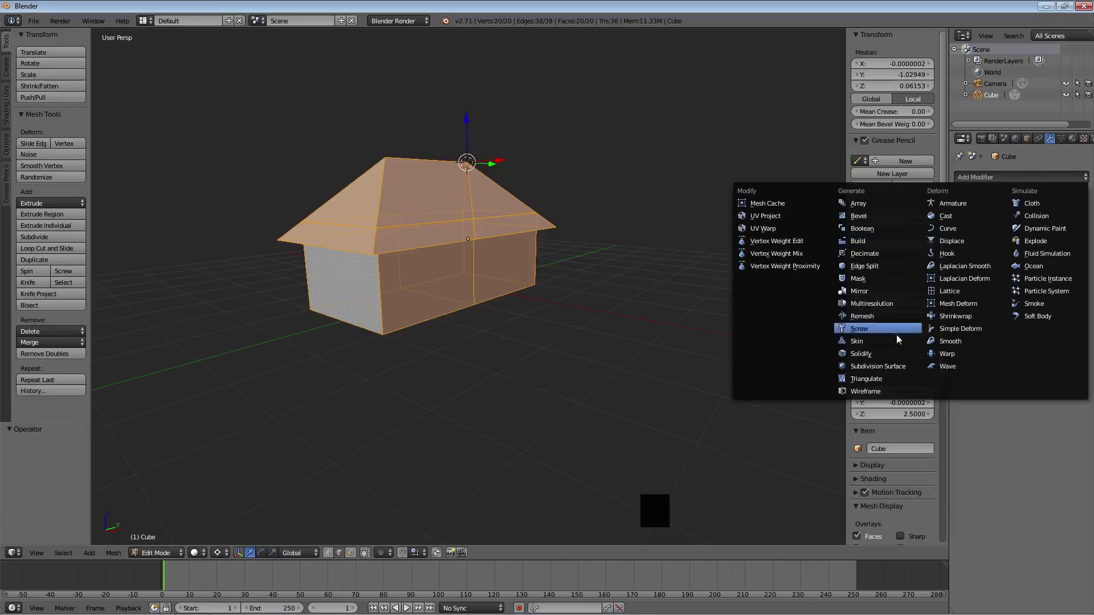
pyautogui.click(881, 367)
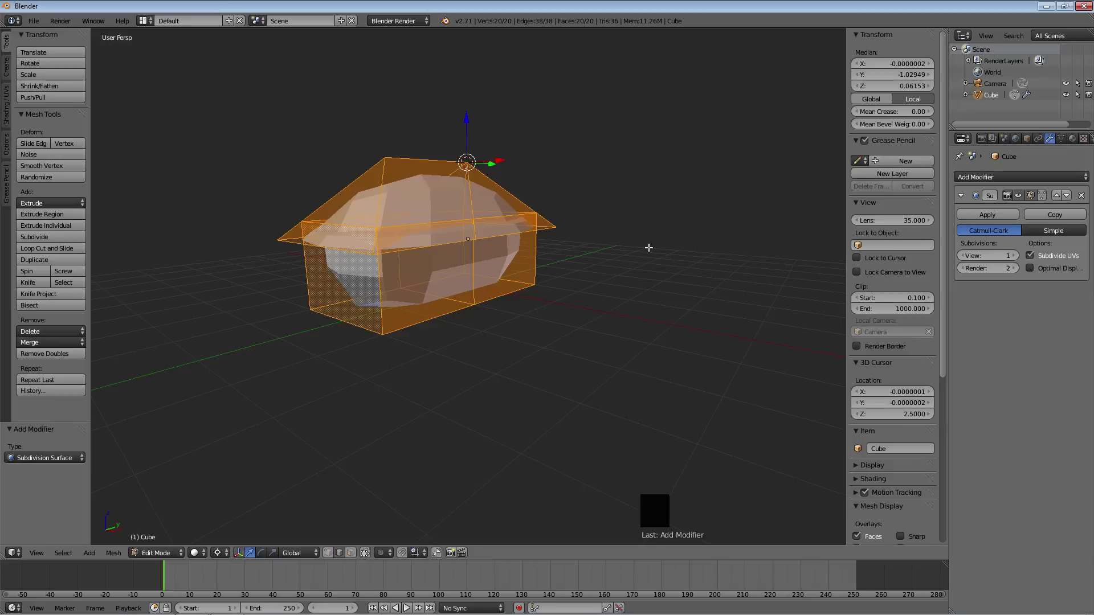
# - Raise the Subdivision Surface modifier's view subdivisions to 6
pyautogui.click(1014, 255)
pyautogui.click(1014, 255)
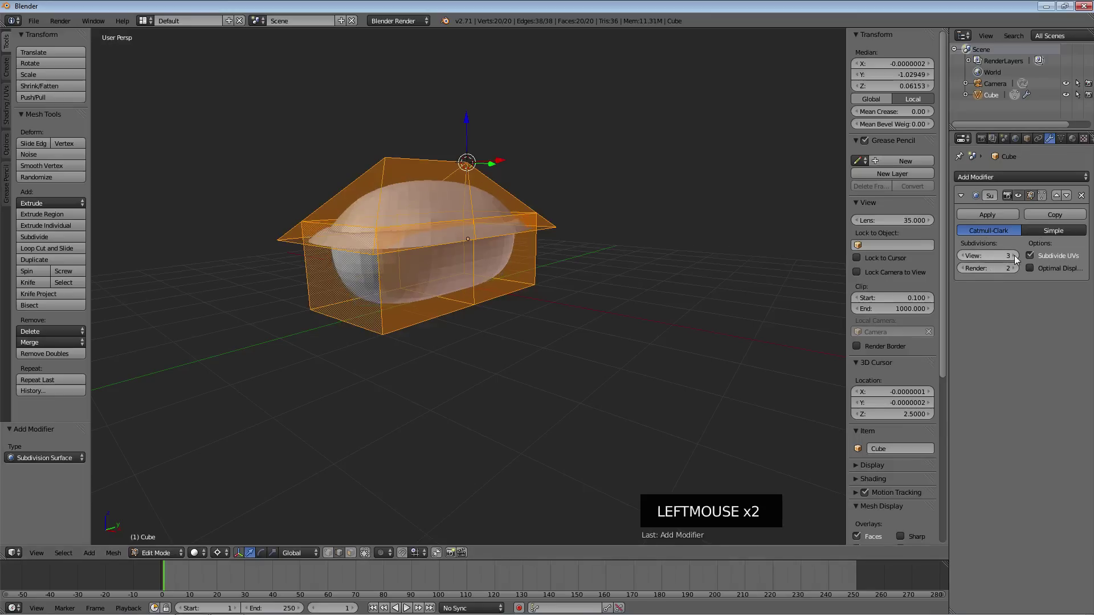
pyautogui.click(1014, 256)
pyautogui.click(1014, 256)
pyautogui.click(1015, 256)
pyautogui.click(1015, 256)
pyautogui.click(1014, 256)
pyautogui.click(1014, 256)
# - Try view subdivision levels of 0 and 1, and remove the Subdivision Surface modifier from the house
pyautogui.click(983, 256)
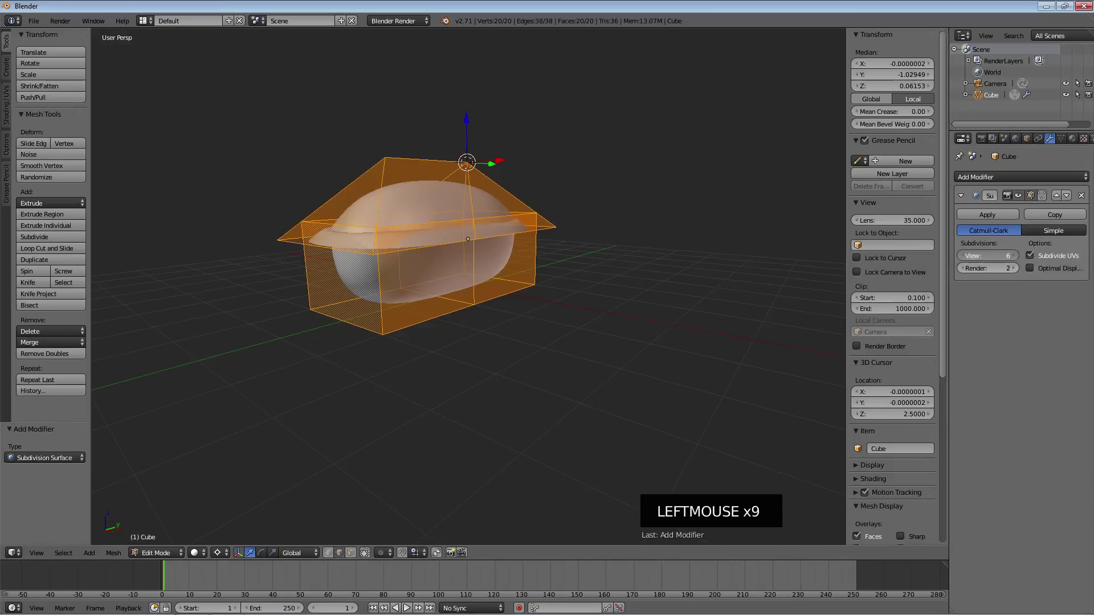
pyautogui.moveTo(983, 256)
pyautogui.mouseDown()
pyautogui.moveTo(957, 255)
pyautogui.moveTo(983, 256)
pyautogui.mouseUp()
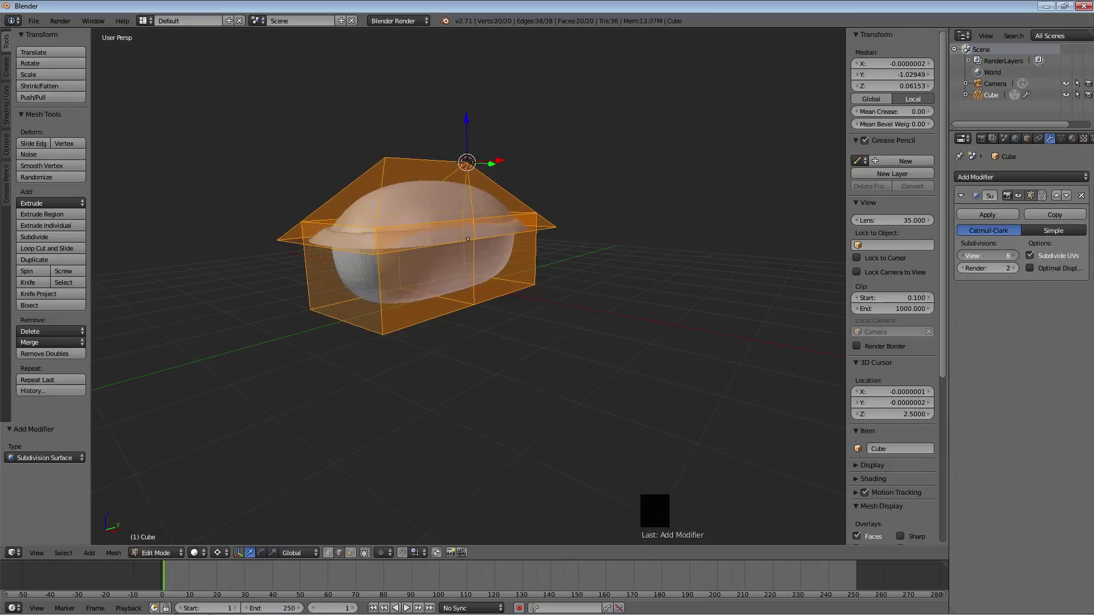
pyautogui.moveTo(984, 256); pyautogui.dragTo(958, 255)
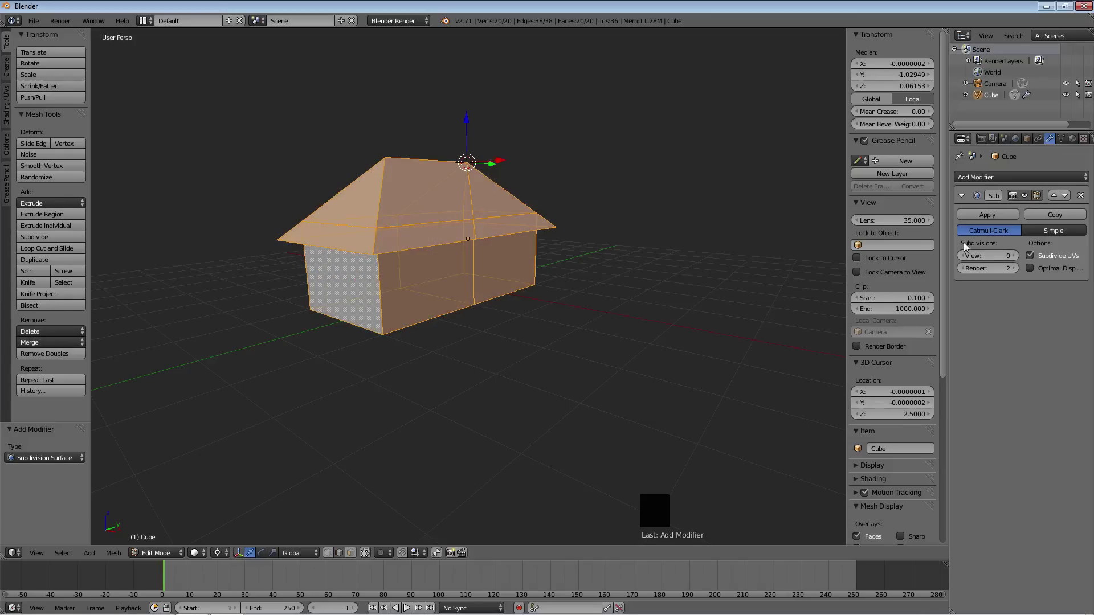
pyautogui.moveTo(981, 261); pyautogui.dragTo(991, 255)
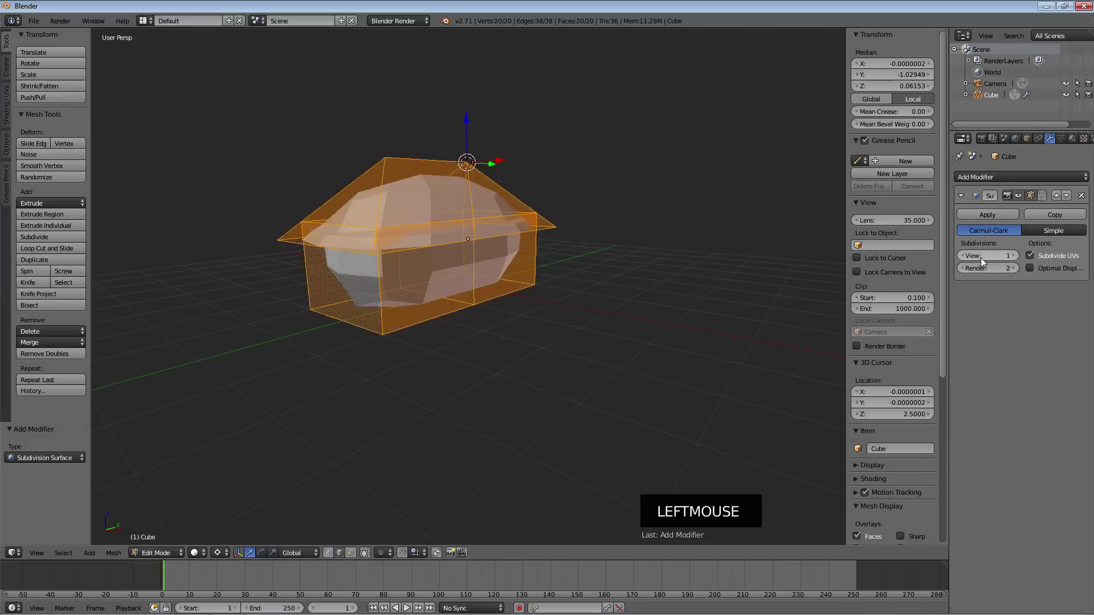
pyautogui.click(1081, 196)
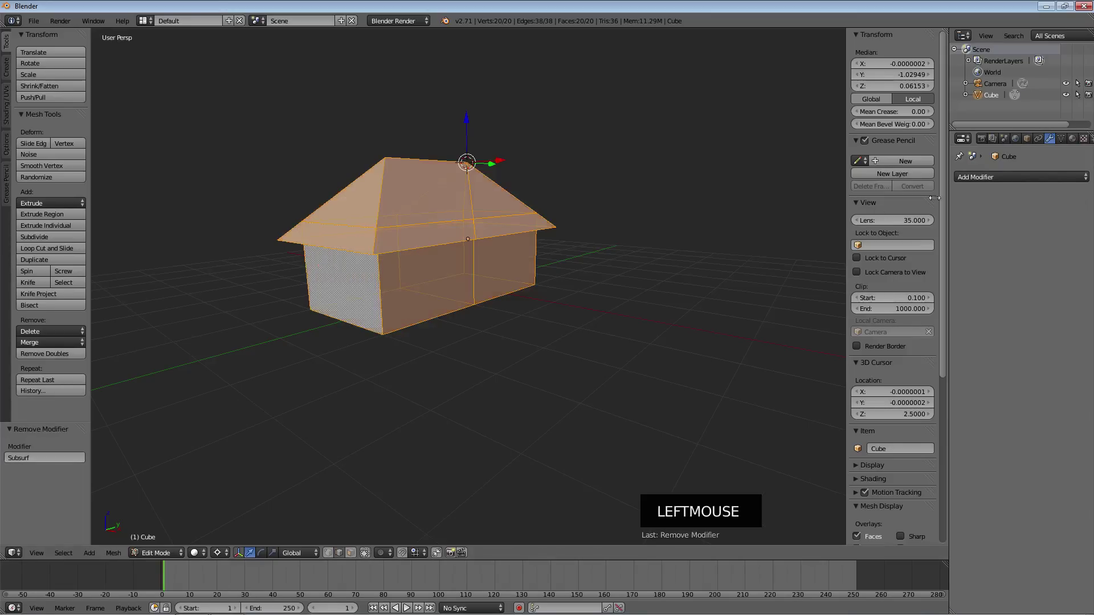
# - Subdivide the entire house mesh twice with one cut each
pyautogui.click(53, 236)
pyautogui.click(55, 237)
pyautogui.moveTo(222, 188); pyautogui.dragTo(445, 244, button='middle')
pyautogui.scroll(-1, 550, 220)
pyautogui.scroll(2, 555, 226)
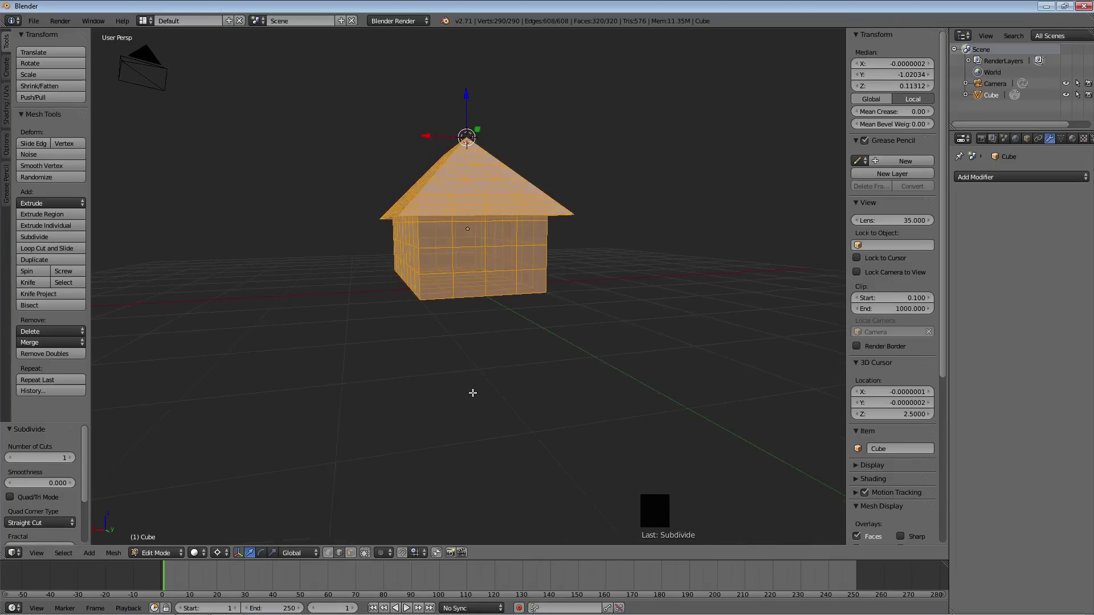
# - Limit selection to visible geometry and switch to face selection with nothing selected
pyautogui.click(366, 558)
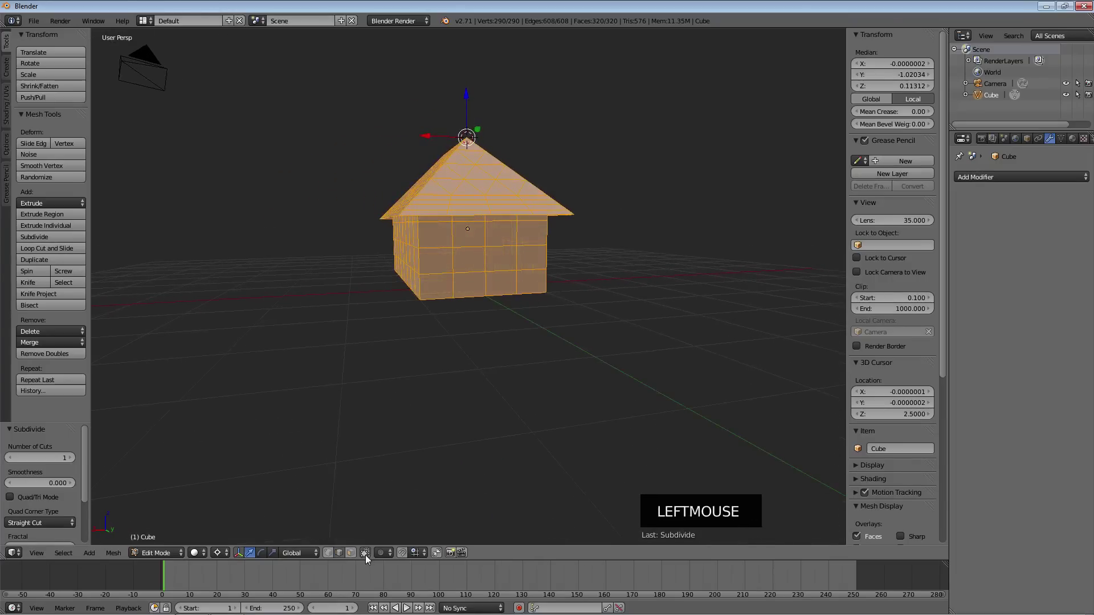
pyautogui.scroll(3, 475, 349)
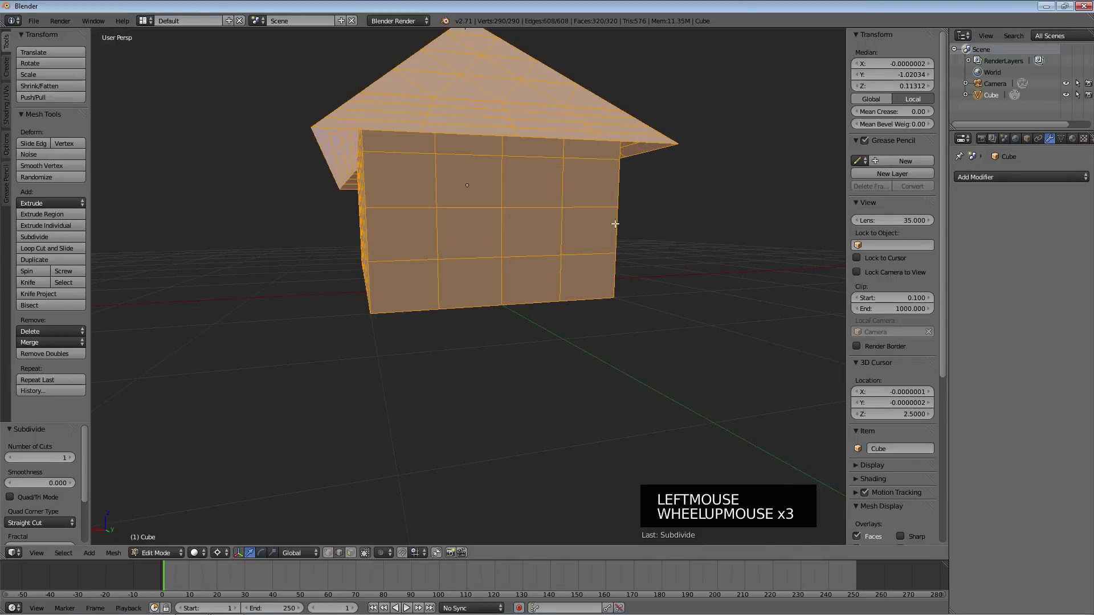
pyautogui.click(350, 553)
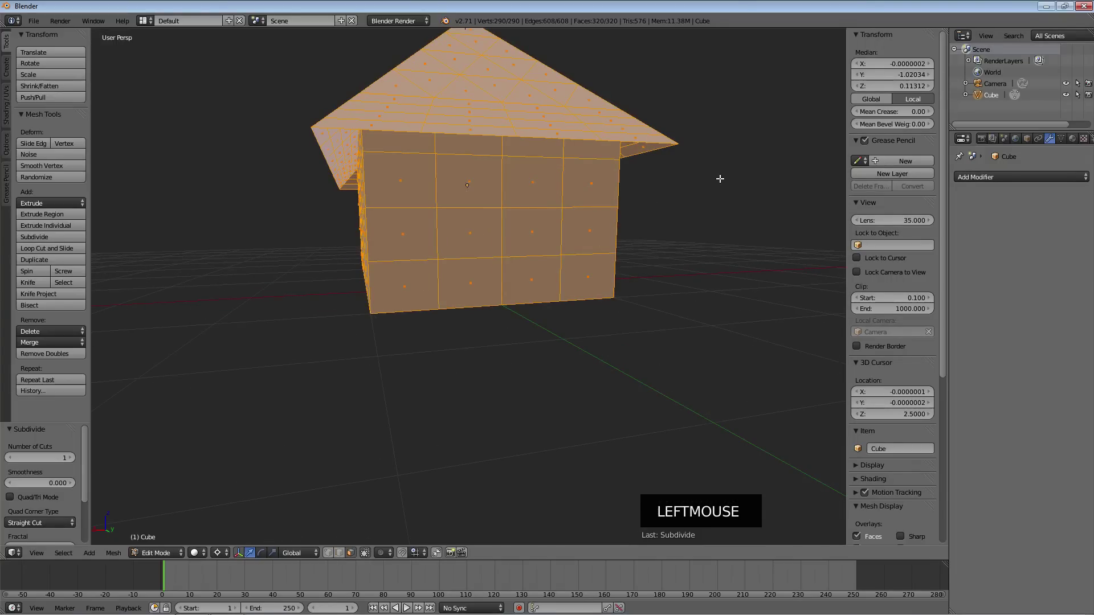
pyautogui.press('a')
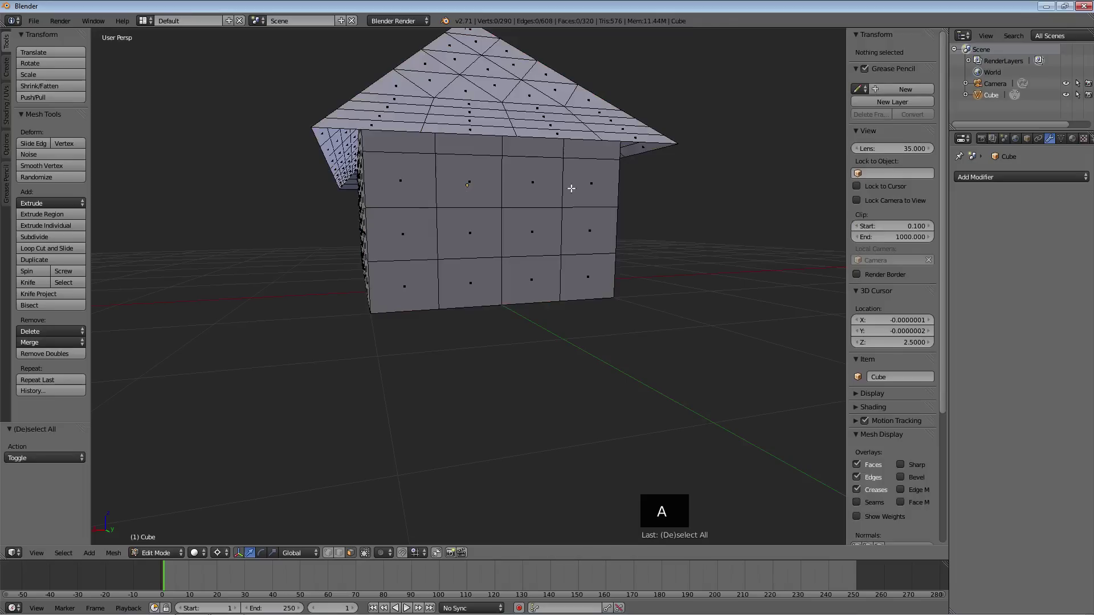
# - Extrude the central two-by-two block of faces on the house's end wall by -0.1 along global Y as a recessed window
pyautogui.rightClick(470, 181)
pyautogui.keyDown('shift'); pyautogui.rightClick(532, 182); pyautogui.keyUp('shift')
pyautogui.keyDown('shift'); pyautogui.rightClick(531, 230); pyautogui.keyUp('shift')
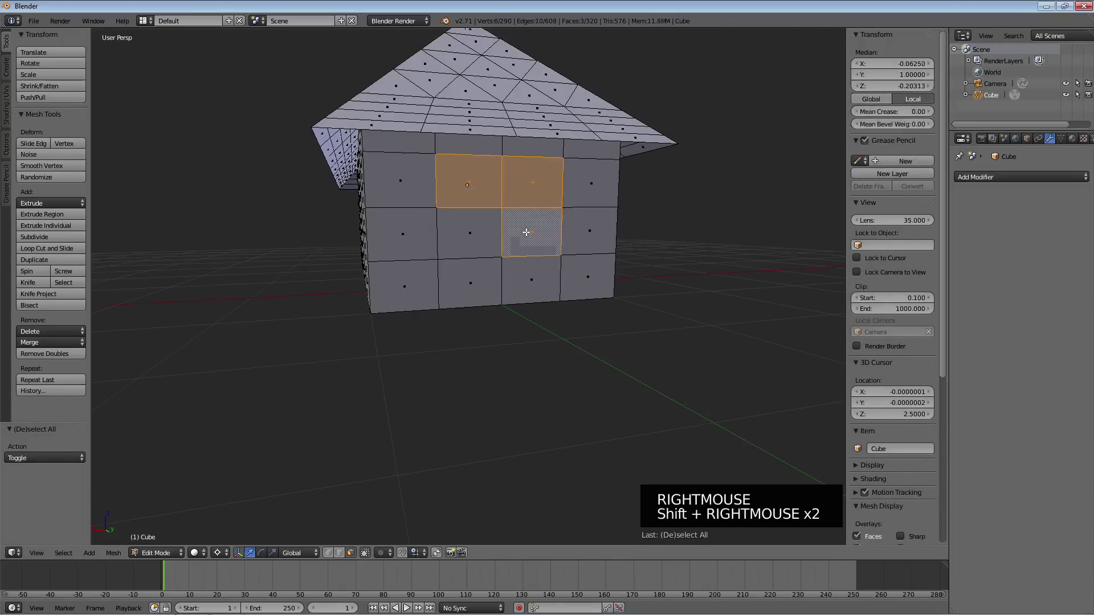
pyautogui.keyDown('shift'); pyautogui.rightClick(470, 230); pyautogui.keyUp('shift')
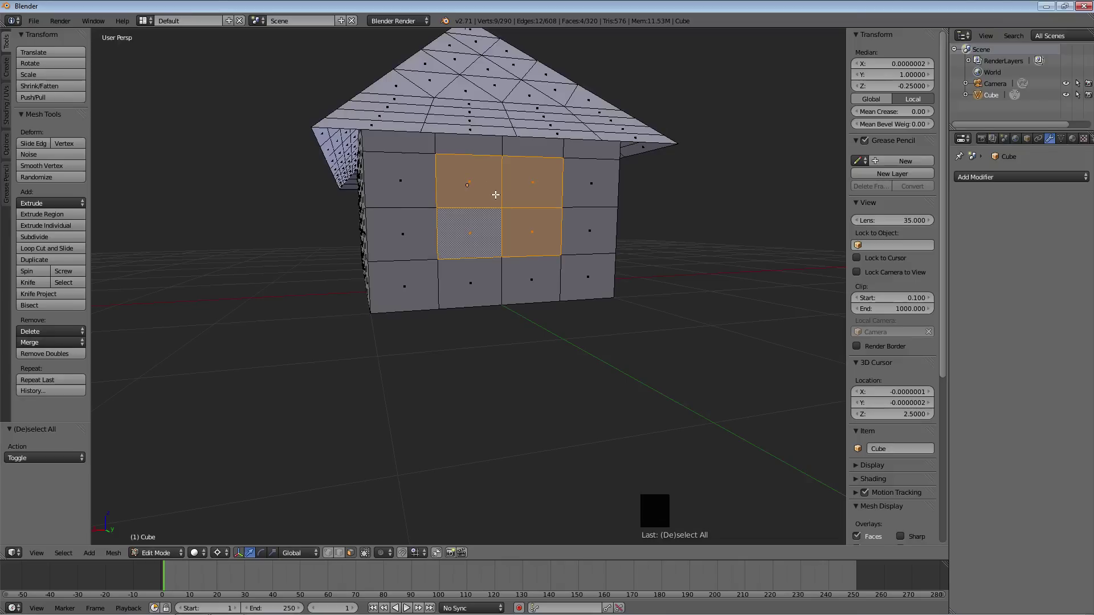
pyautogui.write('e0.1')
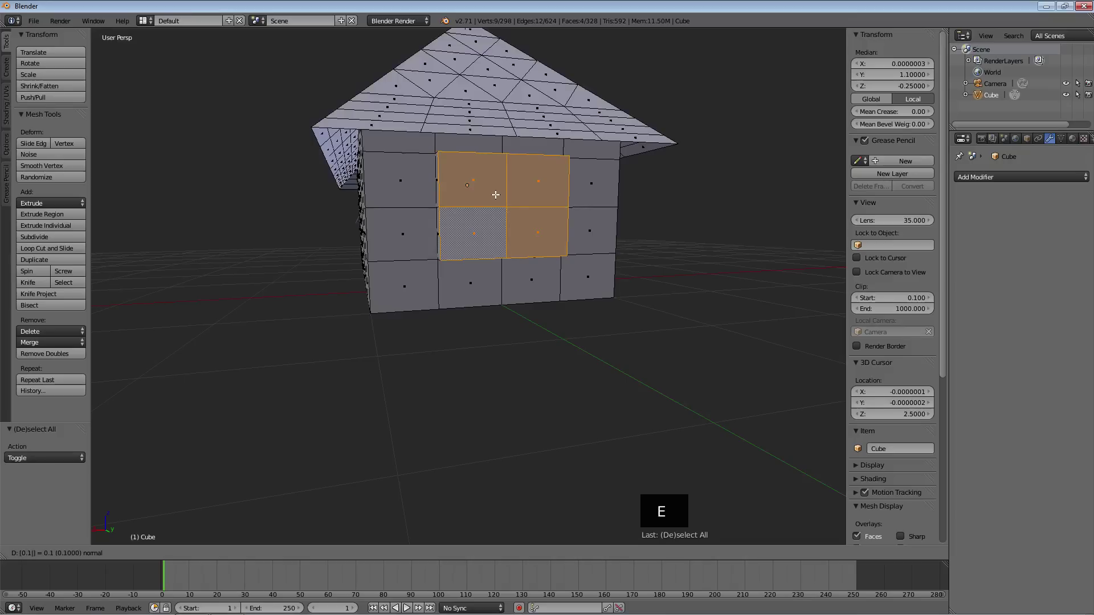
pyautogui.write('y')
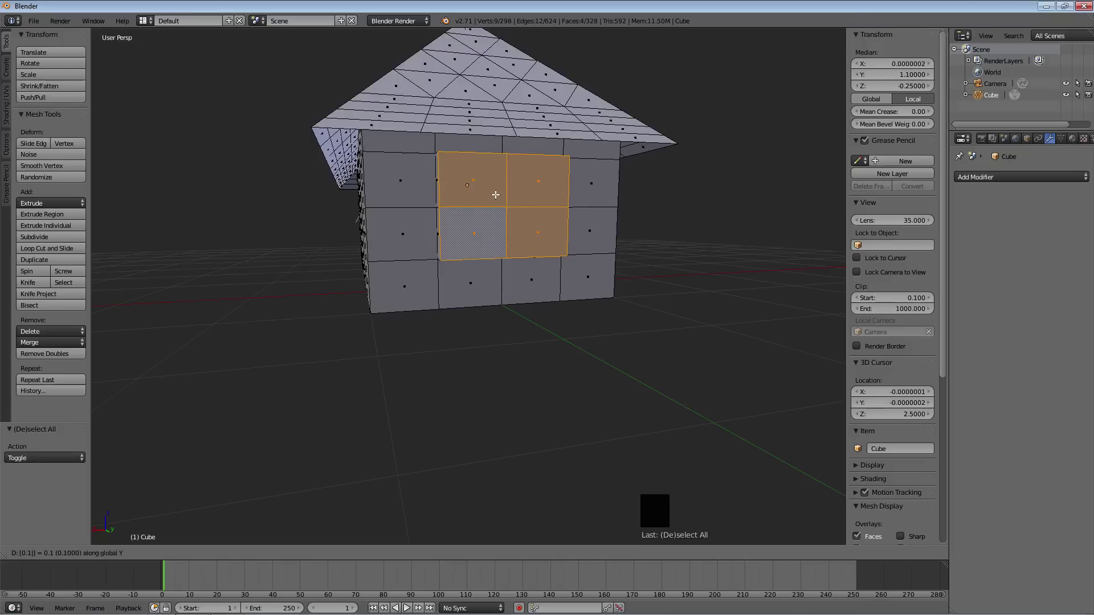
pyautogui.write('-')
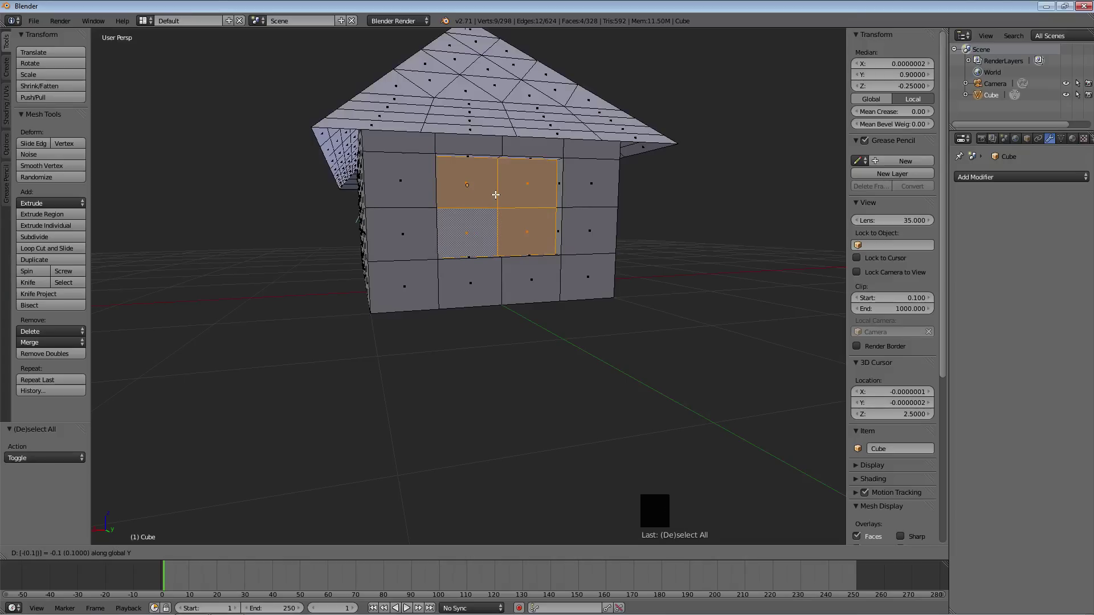
pyautogui.press('Return')
# - Extrude the central two-by-two block of faces on the opposite end wall by 0.1 along global Y as a recessed window
pyautogui.moveTo(359, 247); pyautogui.dragTo(594, 256, button='middle')
pyautogui.scroll(-2, 578, 257)
pyautogui.rightClick(436, 219)
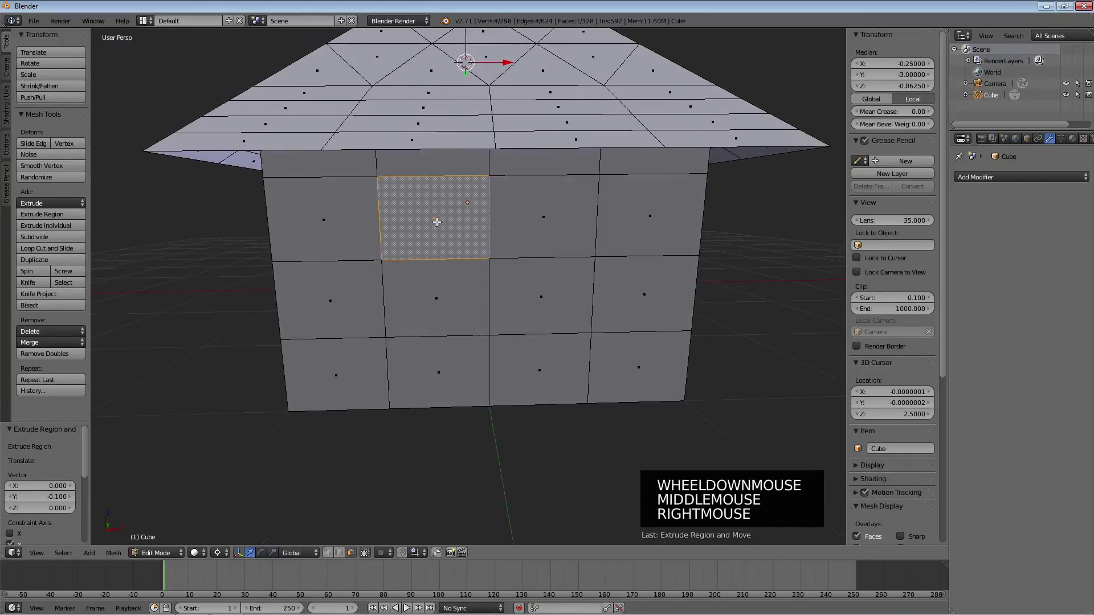
pyautogui.keyDown('shift'); pyautogui.rightClick(539, 216); pyautogui.keyUp('shift')
pyautogui.keyDown('shift'); pyautogui.rightClick(532, 300); pyautogui.keyUp('shift')
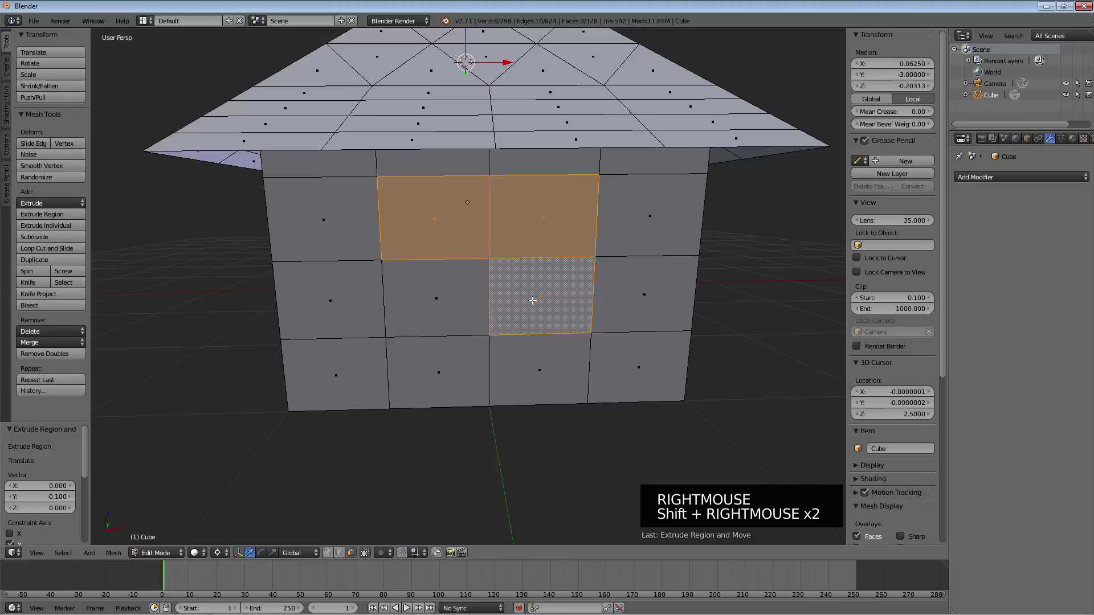
pyautogui.keyDown('shift'); pyautogui.rightClick(441, 293); pyautogui.keyUp('shift')
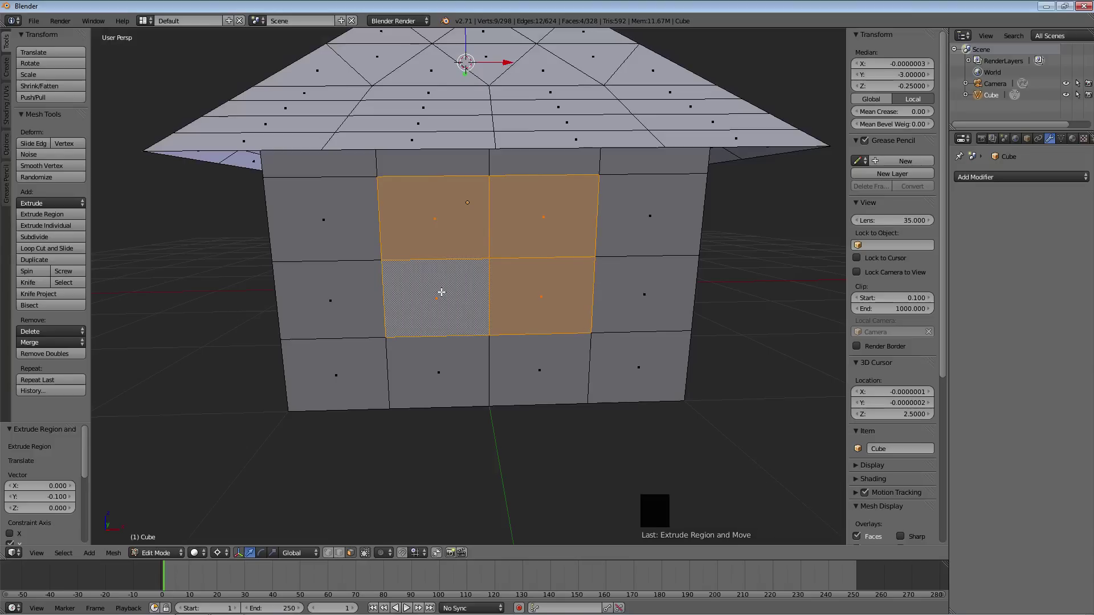
pyautogui.press('e')
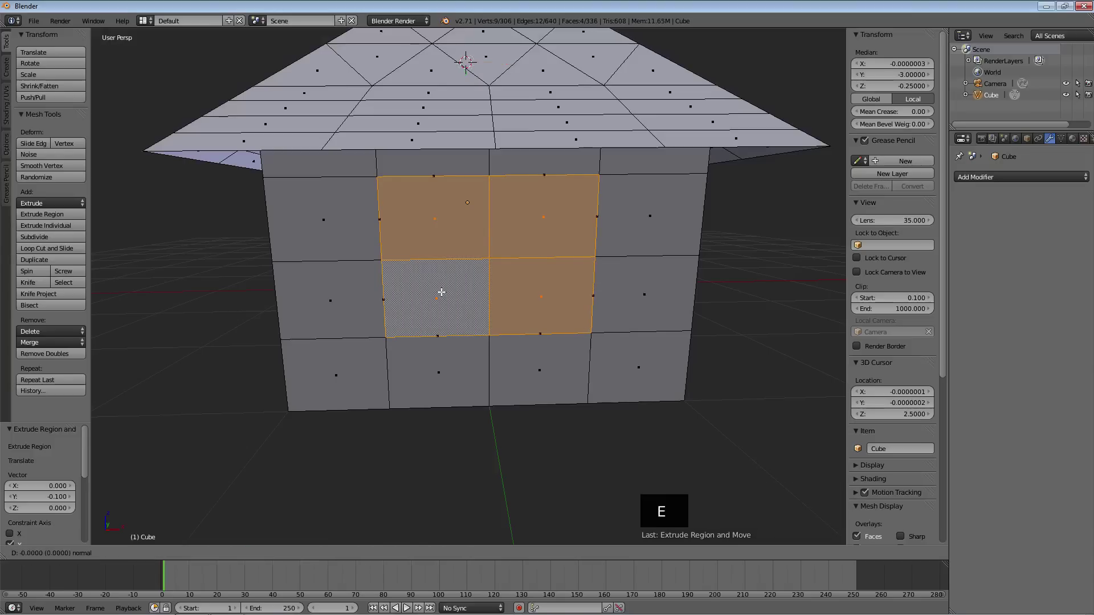
pyautogui.write('y')
pyautogui.write('0.1')
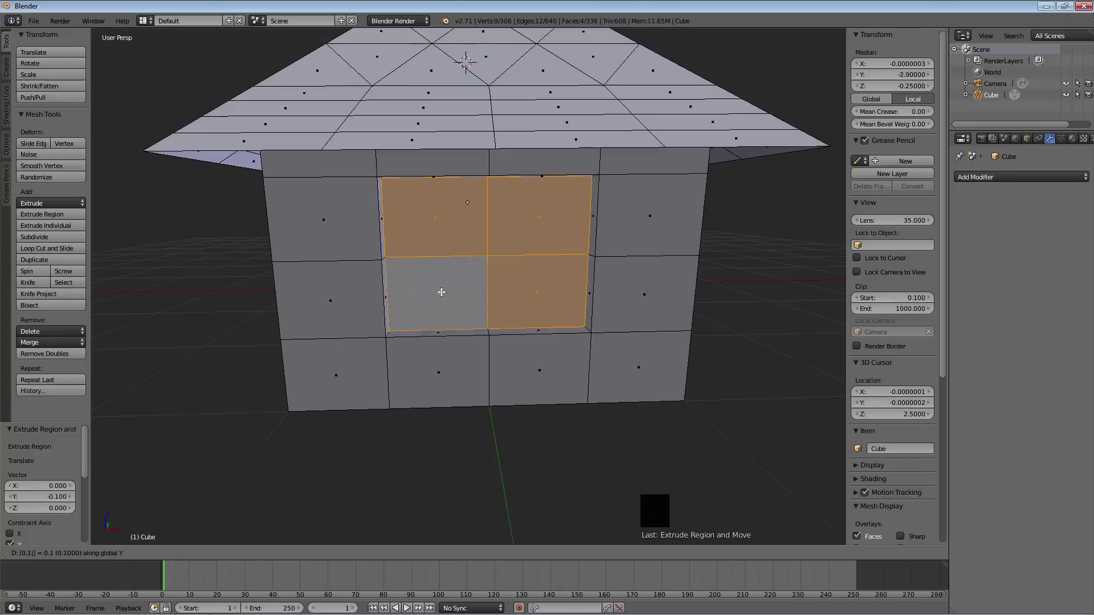
pyautogui.press('Return')
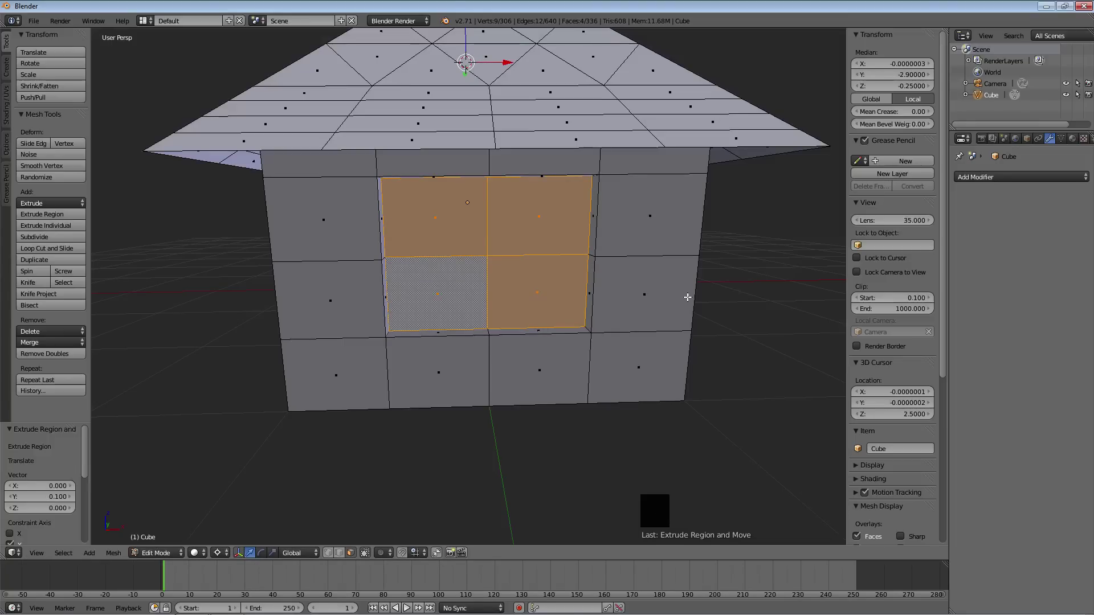
# - Extrude a doorway two faces wide and three high on the long side wall by -0.1 along global X
pyautogui.moveTo(689, 297); pyautogui.dragTo(752, 288, button='middle')
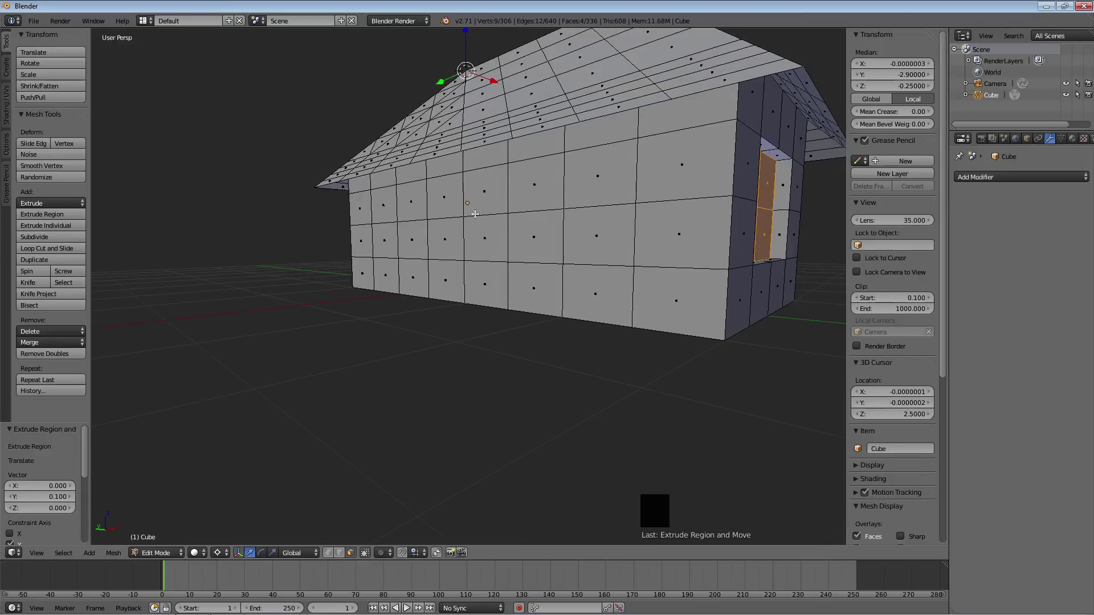
pyautogui.moveTo(712, 223); pyautogui.dragTo(535, 235, button='middle')
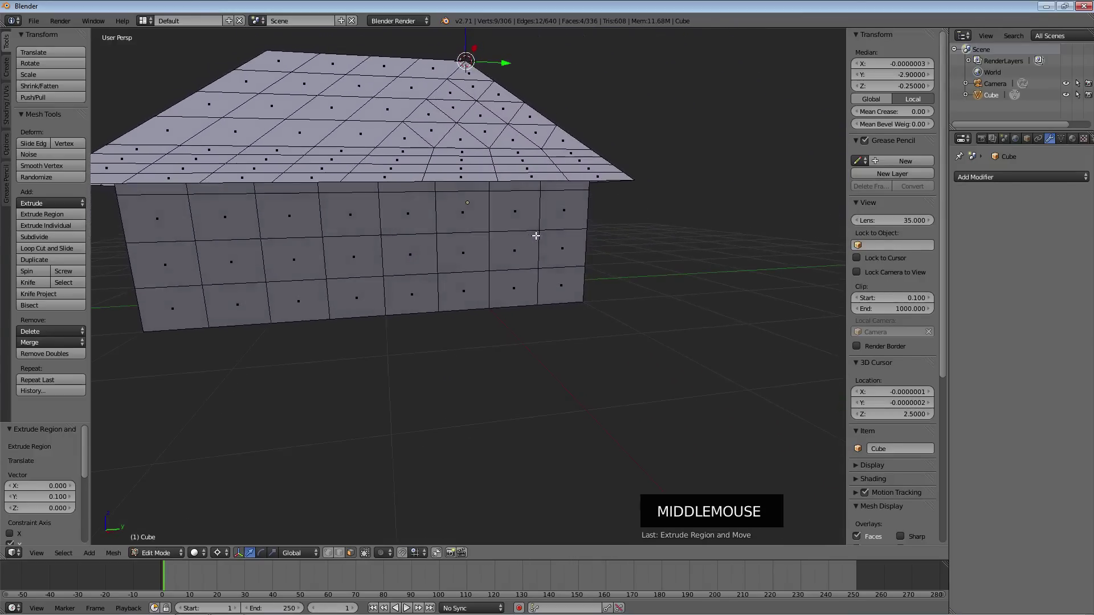
pyautogui.rightClick(289, 225)
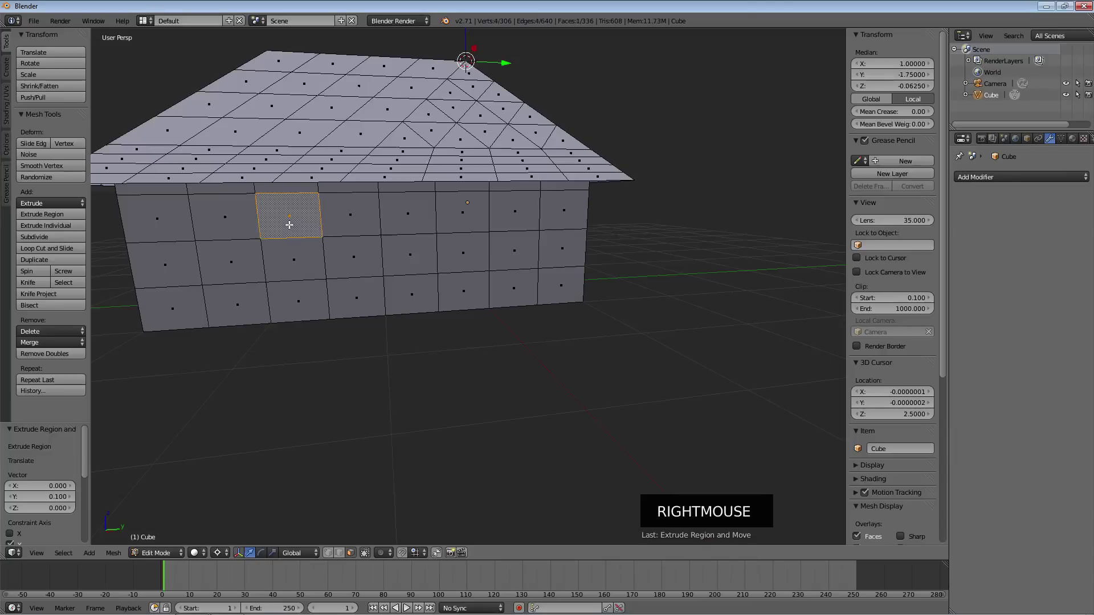
pyautogui.rightClick(342, 219)
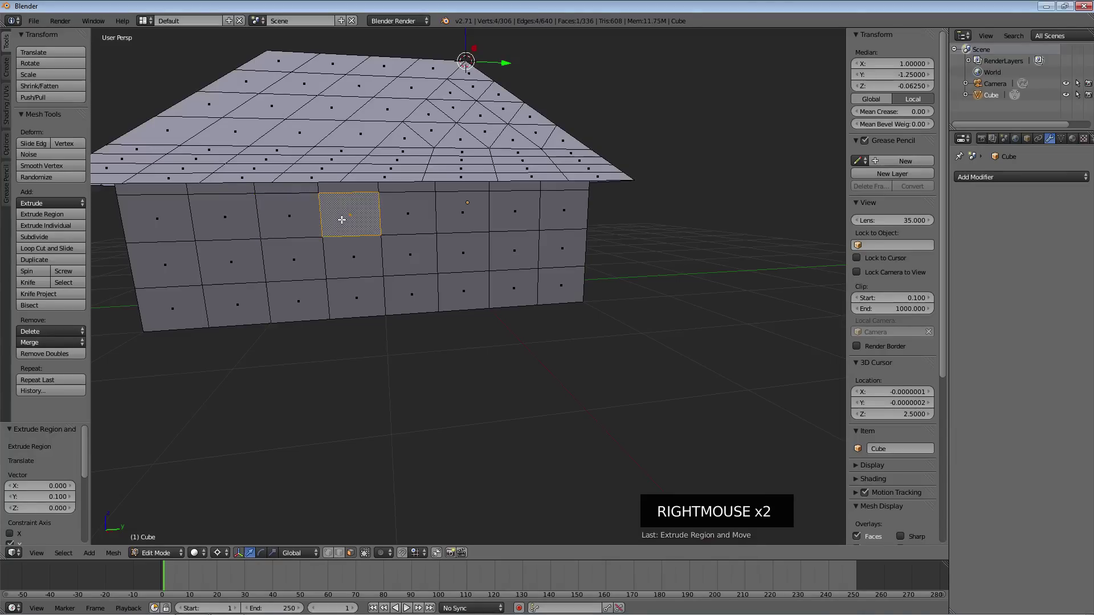
pyautogui.keyDown('shift'); pyautogui.rightClick(293, 220); pyautogui.keyUp('shift')
pyautogui.keyDown('shift'); pyautogui.rightClick(293, 258); pyautogui.keyUp('shift')
pyautogui.keyDown('shift'); pyautogui.rightClick(342, 256); pyautogui.keyUp('shift')
pyautogui.keyDown('shift'); pyautogui.rightClick(351, 303); pyautogui.keyUp('shift')
pyautogui.keyDown('shift'); pyautogui.rightClick(302, 301); pyautogui.keyUp('shift')
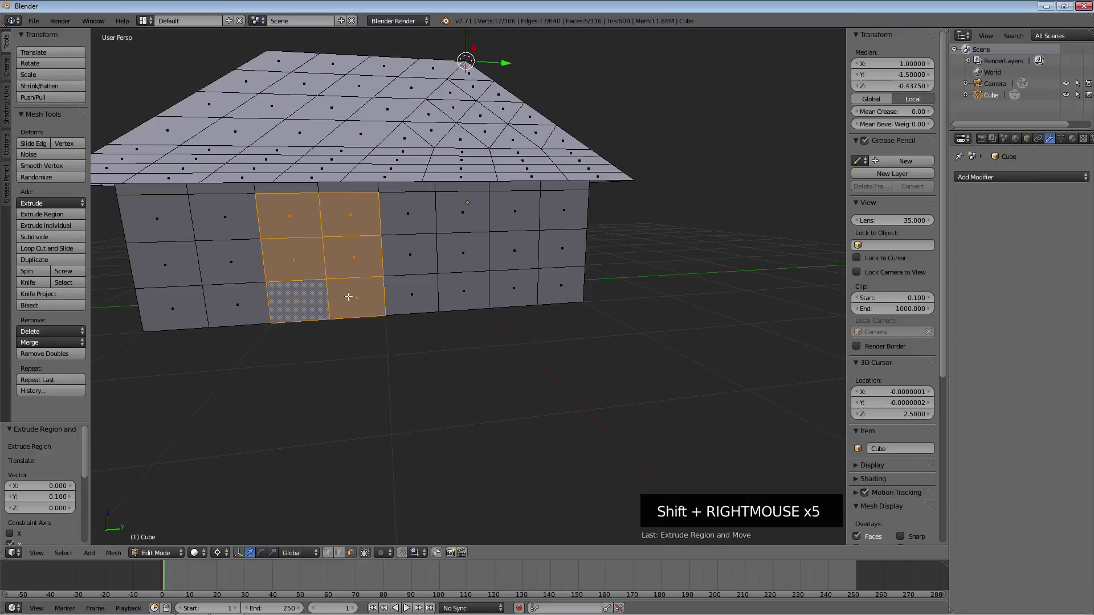
pyautogui.write('e')
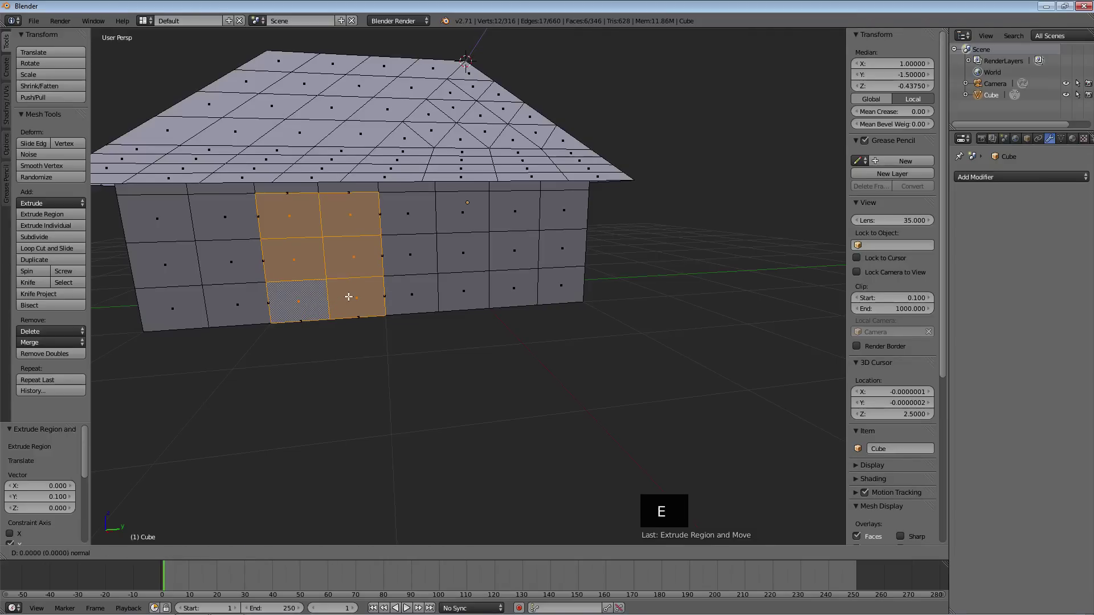
pyautogui.write('0.1')
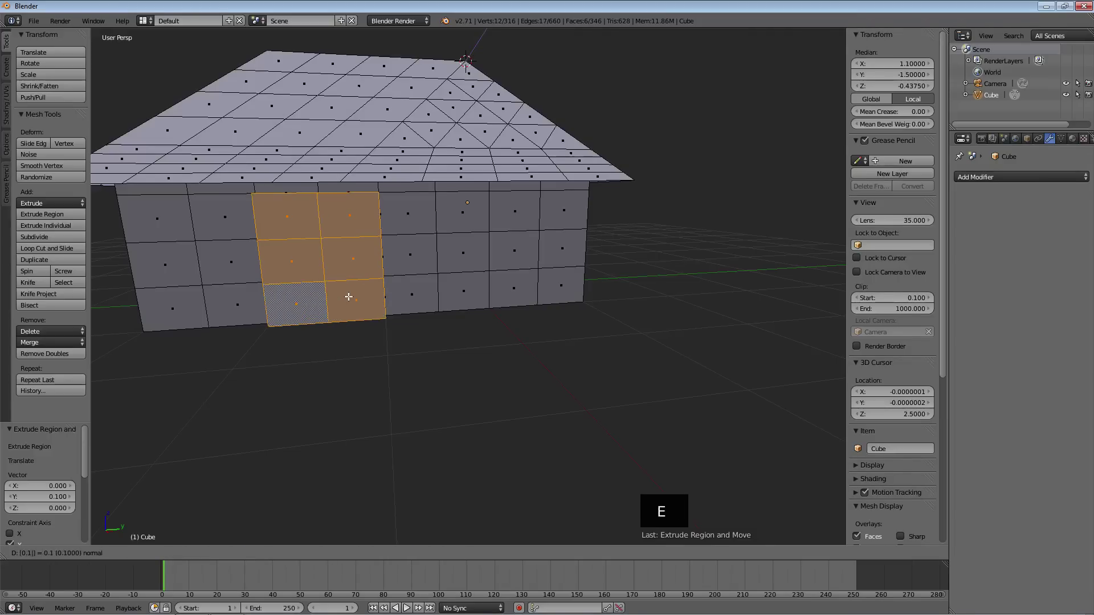
pyautogui.write('x')
pyautogui.press('-')
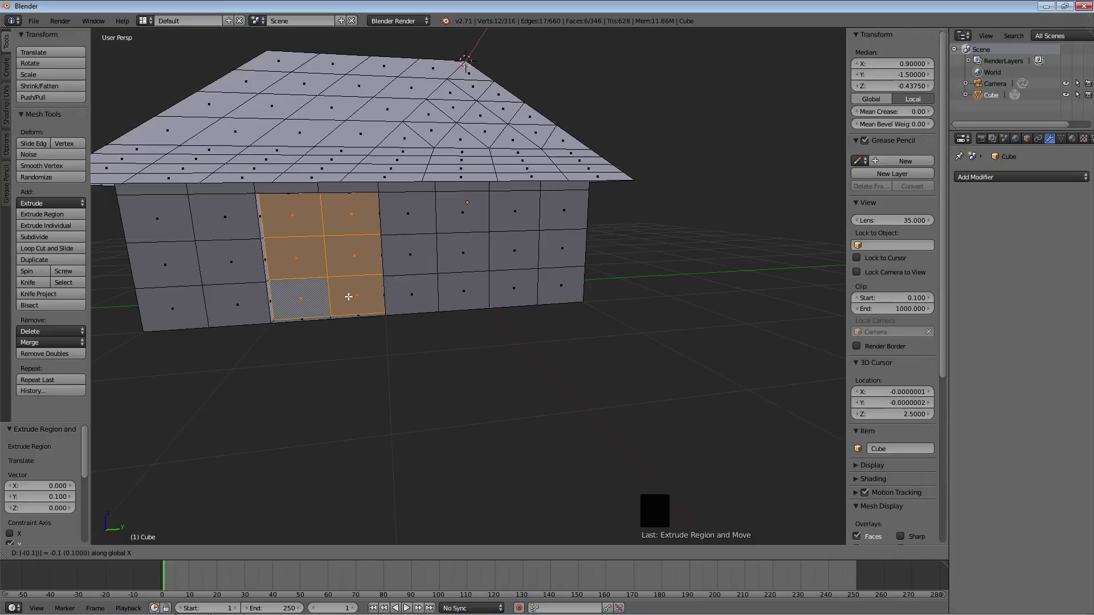
pyautogui.press('Return')
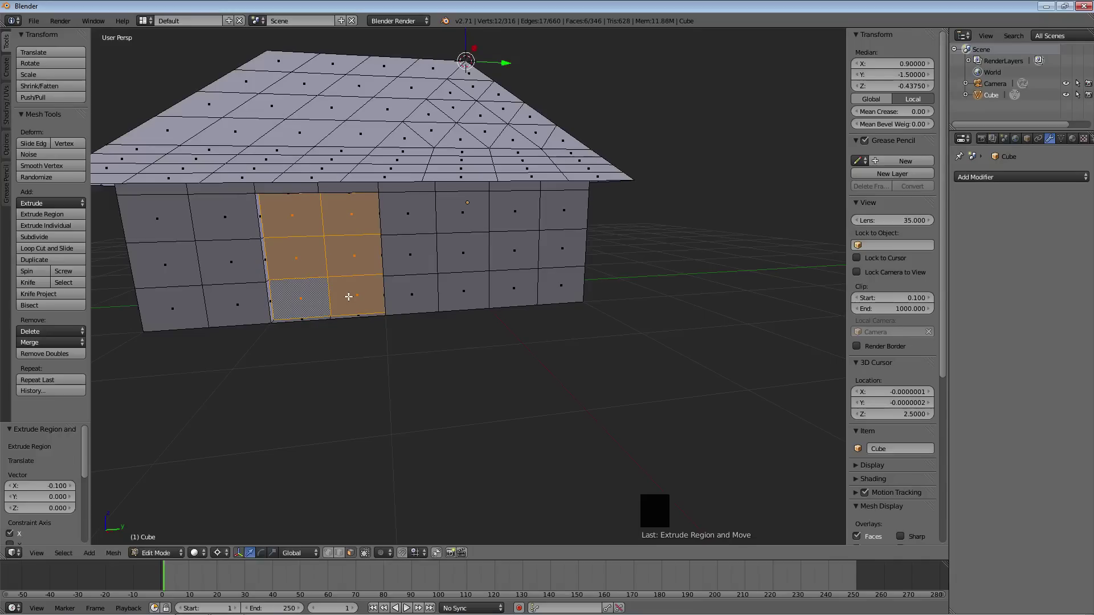
# - Extrude a two-by-two block of upper faces beside the doorway by -0.1 along global X as a recessed window
pyautogui.rightClick(468, 221)
pyautogui.keyDown('shift'); pyautogui.rightClick(511, 214); pyautogui.keyUp('shift')
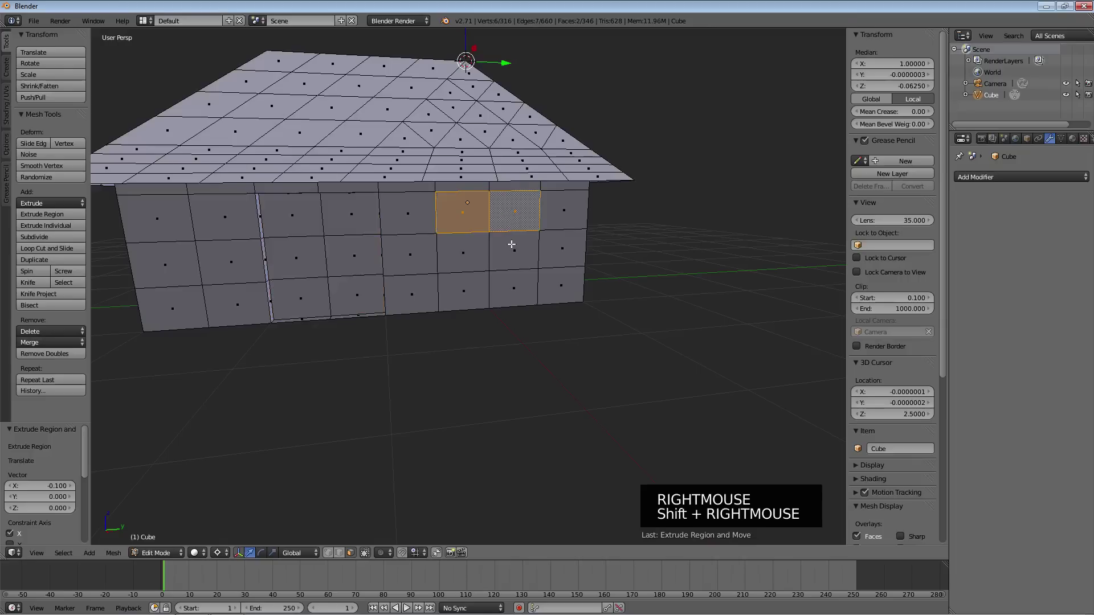
pyautogui.keyDown('shift'); pyautogui.rightClick(510, 245); pyautogui.keyUp('shift')
pyautogui.keyDown('shift'); pyautogui.rightClick(460, 247); pyautogui.keyUp('shift')
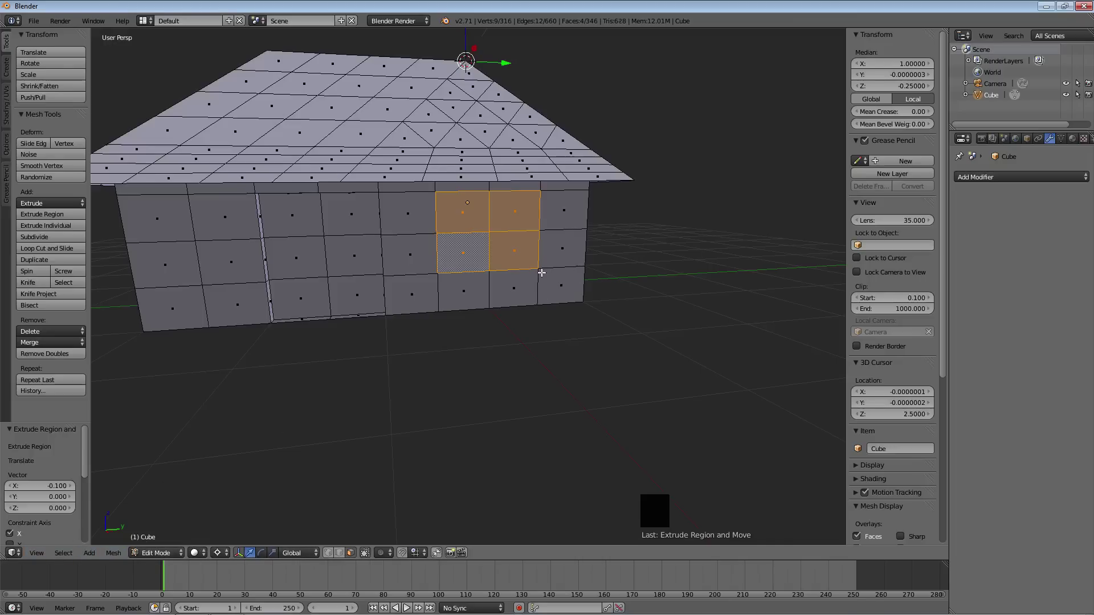
pyautogui.press('e')
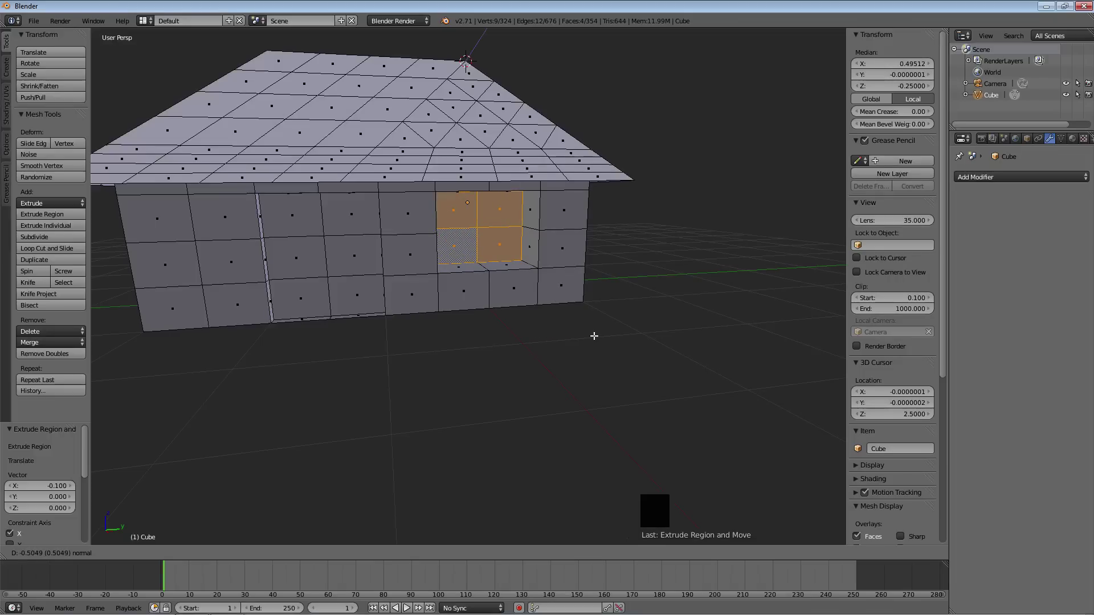
pyautogui.press('y')
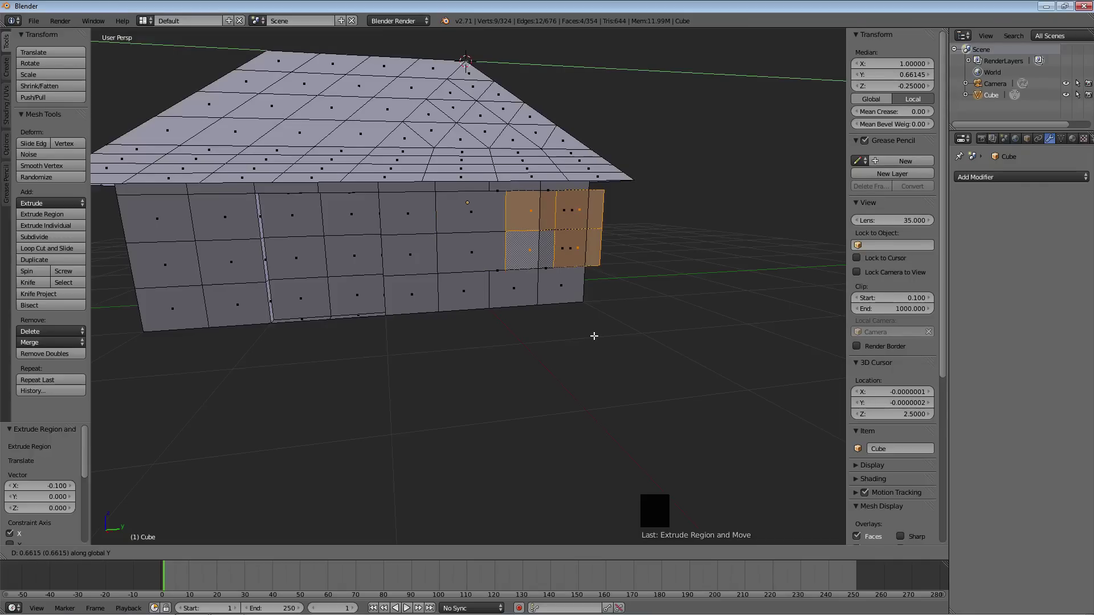
pyautogui.press('x')
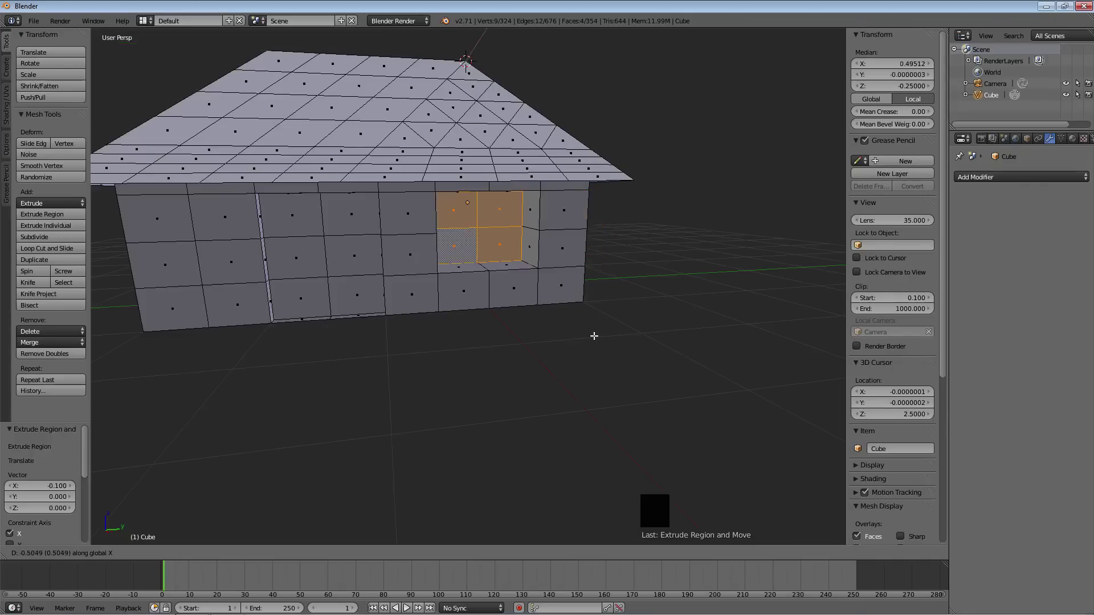
pyautogui.write('-0.1')
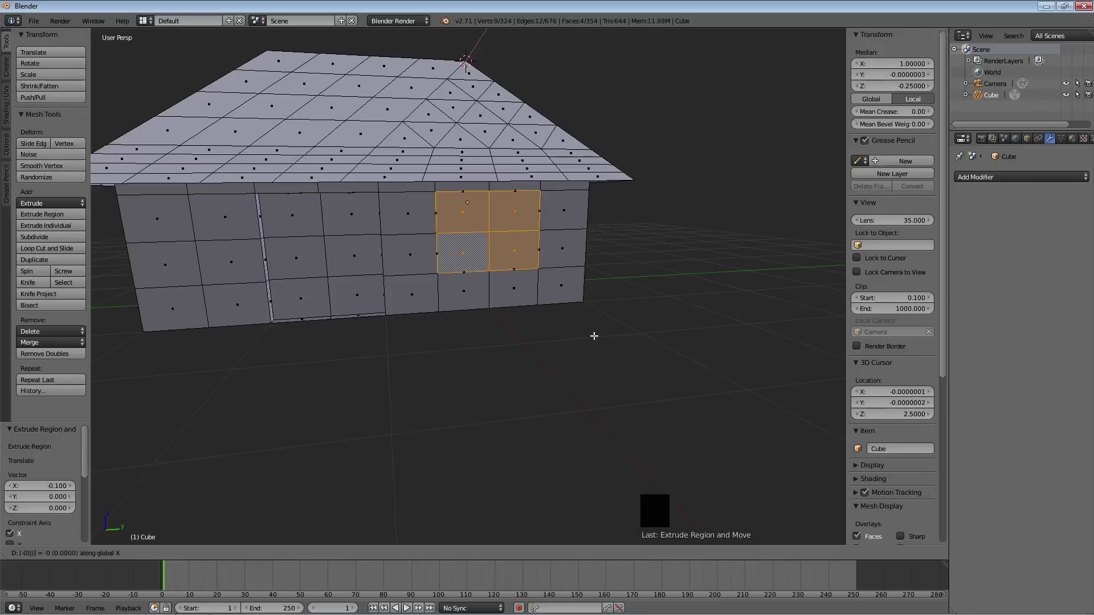
pyautogui.press('Return')
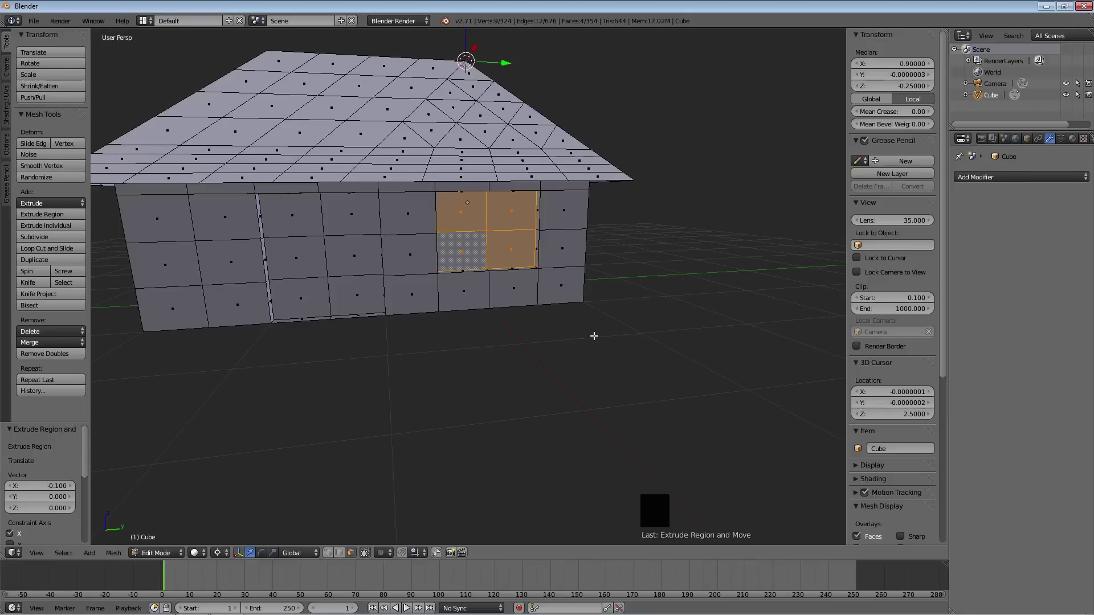
# - Return to Object Mode and examine the whole house from several angles
pyautogui.moveTo(557, 354)
pyautogui.mouseDown(button='middle')
pyautogui.moveTo(569, 342)
pyautogui.moveTo(571, 359)
pyautogui.moveTo(520, 360)
pyautogui.moveTo(557, 359)
pyautogui.mouseUp(button='middle')
pyautogui.scroll(-2, 543, 356)
pyautogui.scroll(-3, 543, 356)
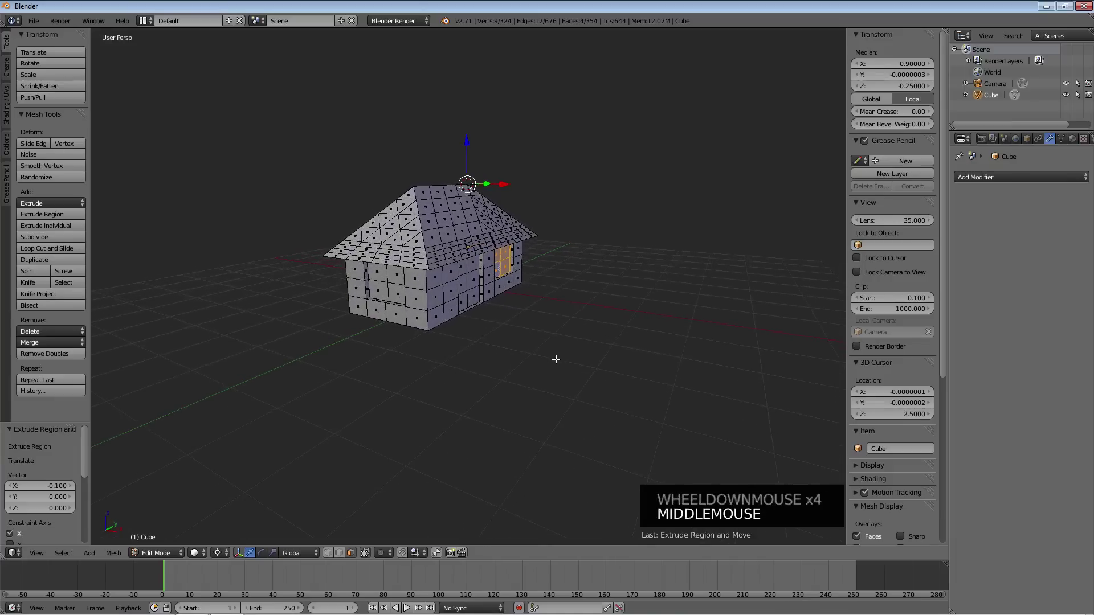
pyautogui.press('Tab')
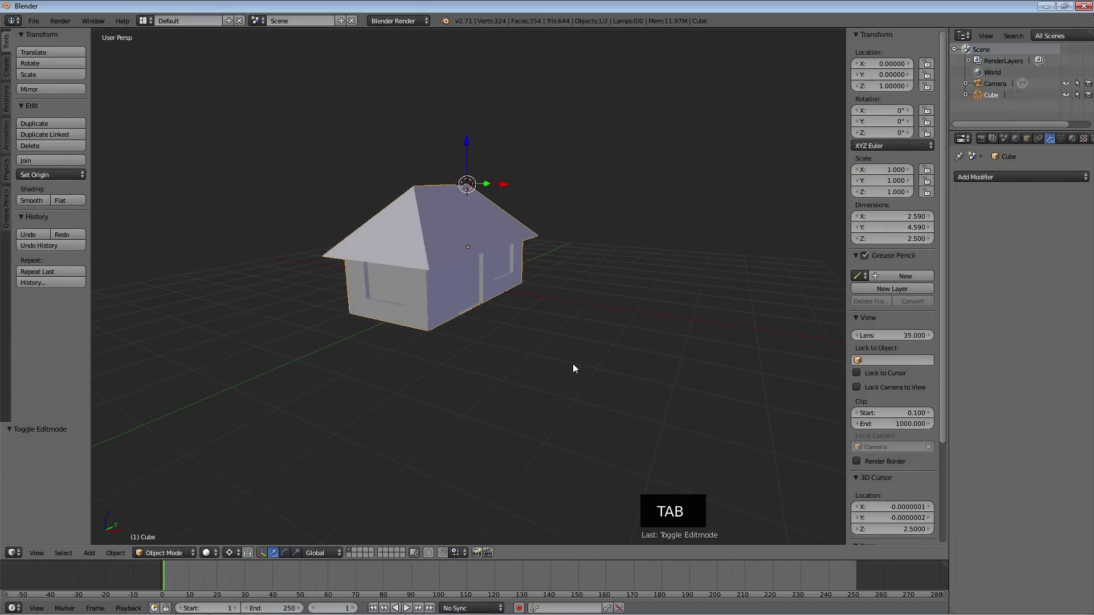
pyautogui.moveTo(573, 367); pyautogui.dragTo(622, 341, button='middle')
pyautogui.scroll(-1, 575, 328)
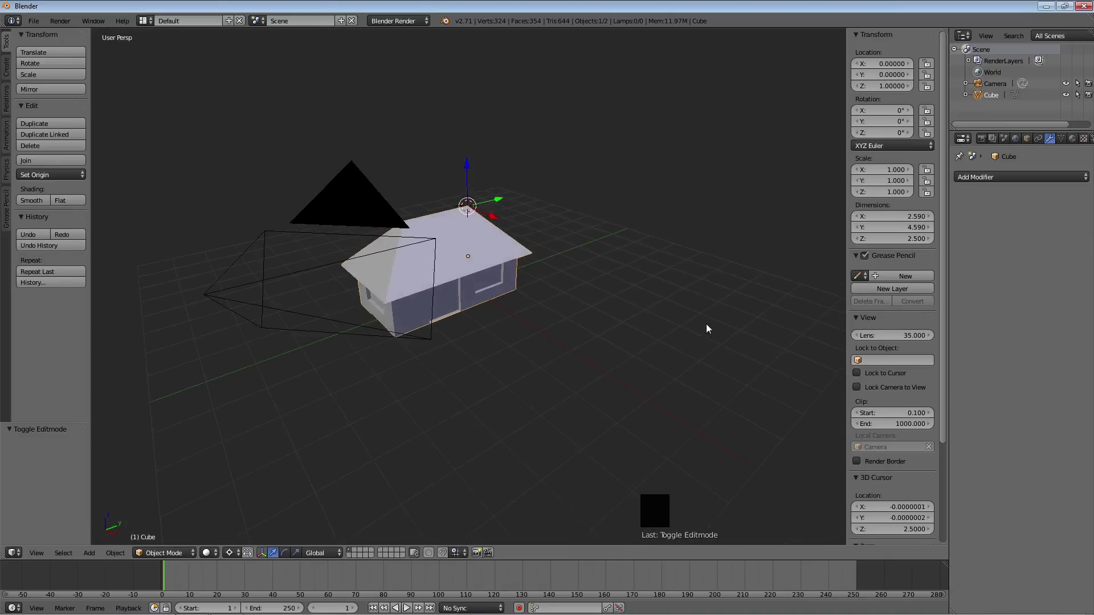
pyautogui.moveTo(707, 324); pyautogui.dragTo(685, 328, button='middle')
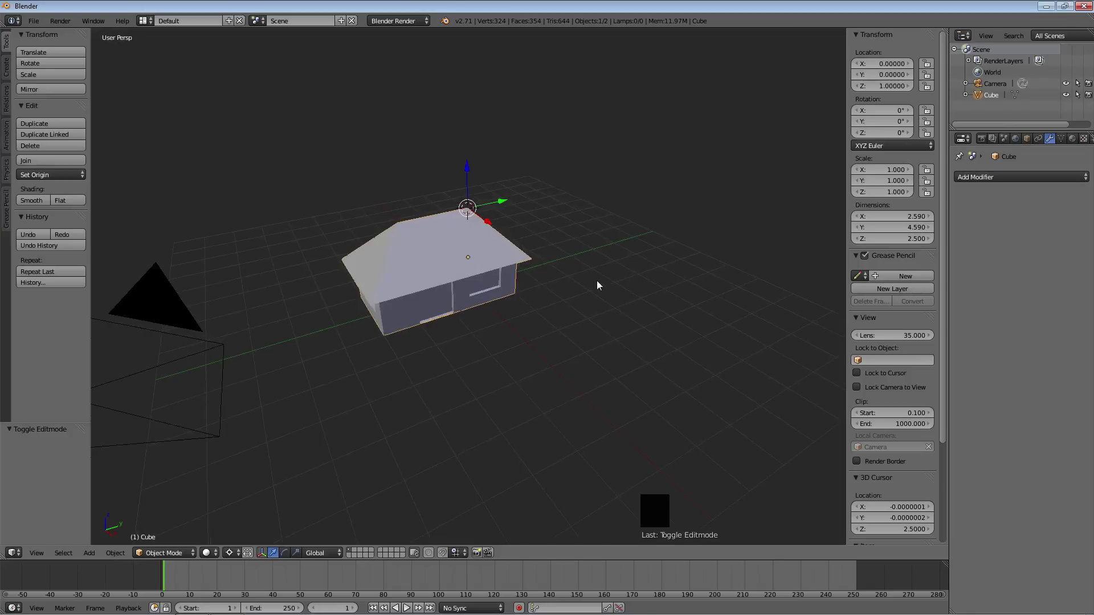
pyautogui.moveTo(614, 308); pyautogui.dragTo(580, 289, button='middle')
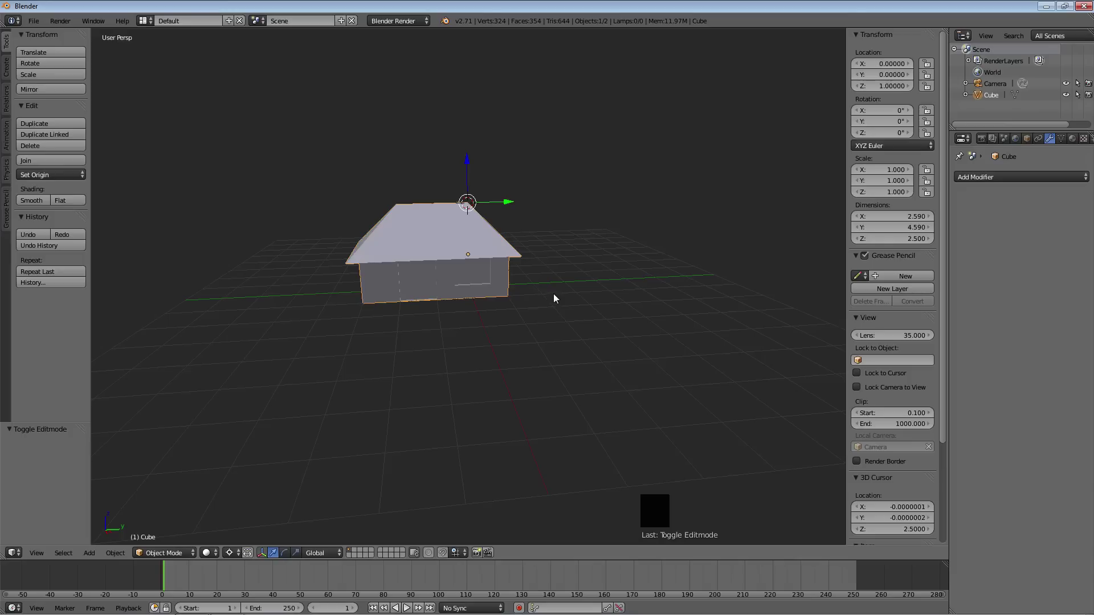
# - Snap the 3D cursor to the center of the scene
pyautogui.hotkey('shift', 's')
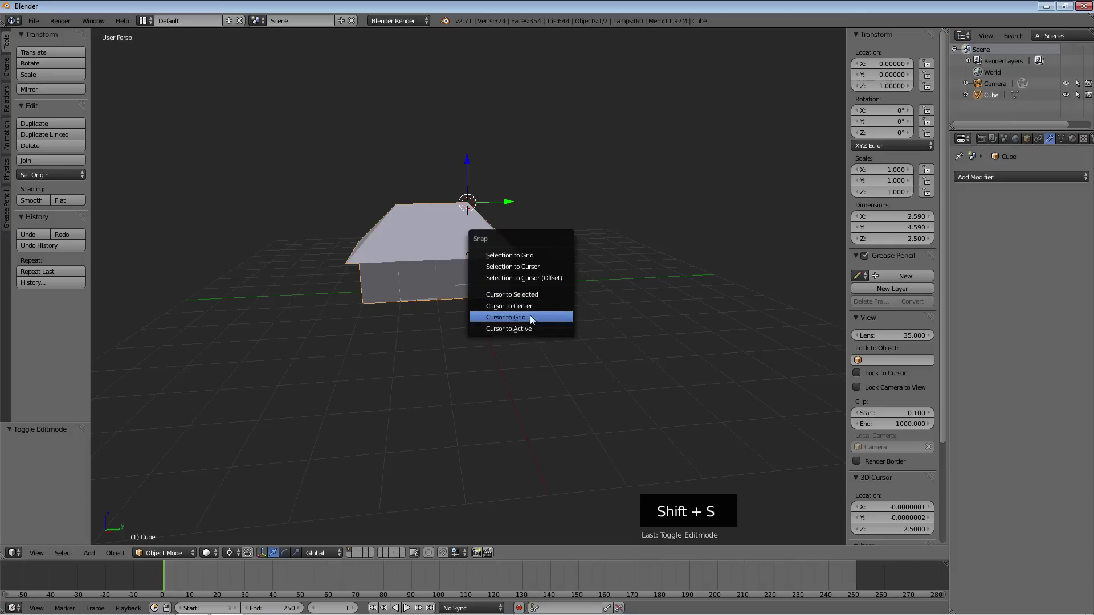
pyautogui.click(529, 307)
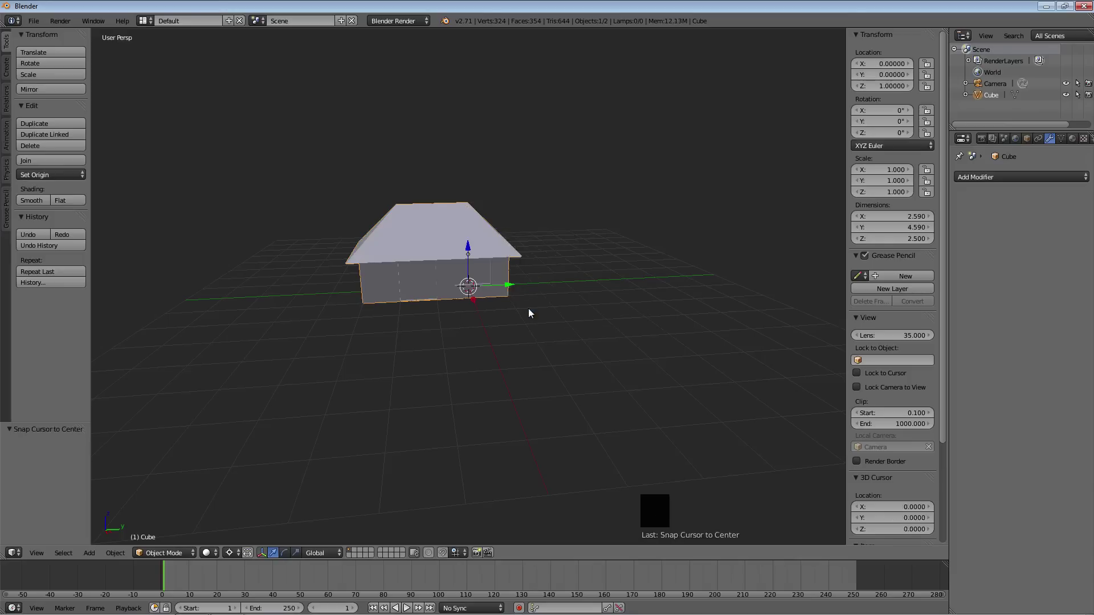
pyautogui.moveTo(531, 312)
pyautogui.mouseDown(button='middle')
pyautogui.moveTo(521, 282)
pyautogui.moveTo(520, 328)
pyautogui.mouseUp(button='middle')
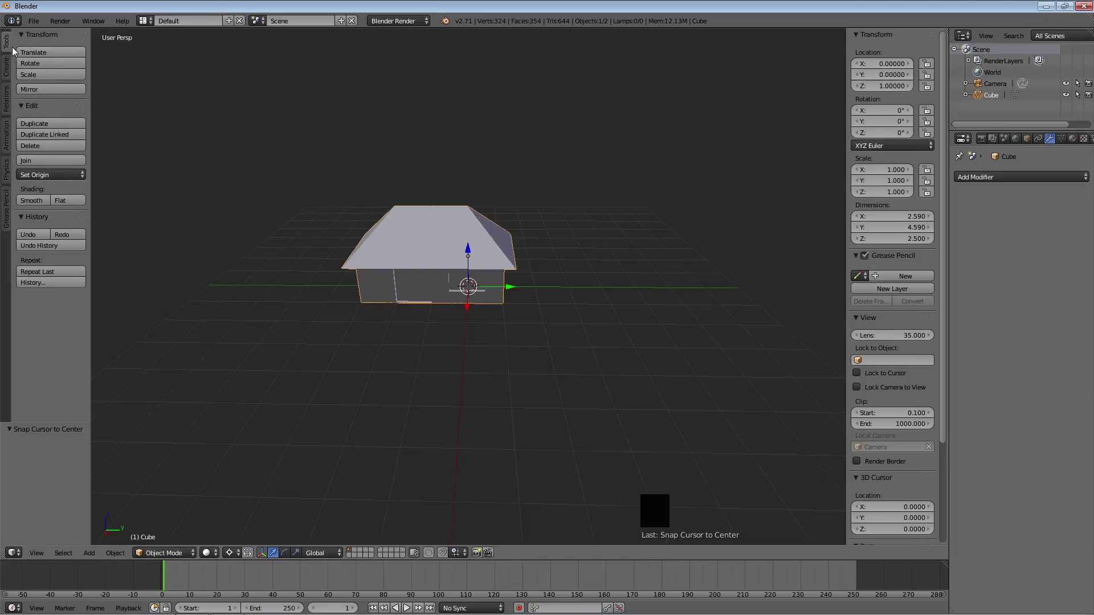
# - Add a mesh plane at the center of the scene beneath the house
pyautogui.click(7, 71)
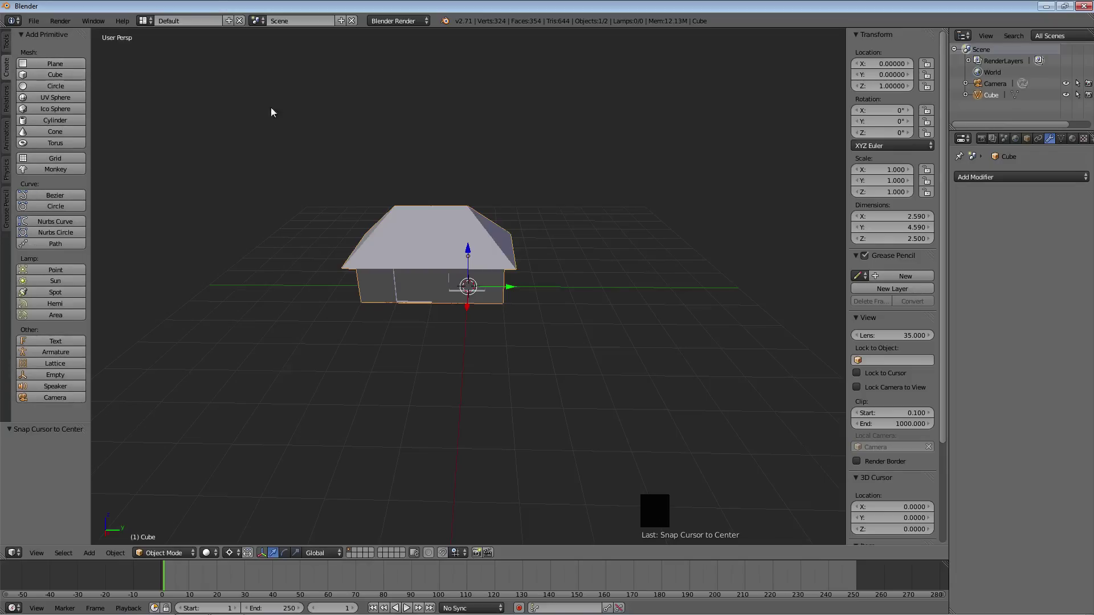
pyautogui.hotkey('shift', 'a')
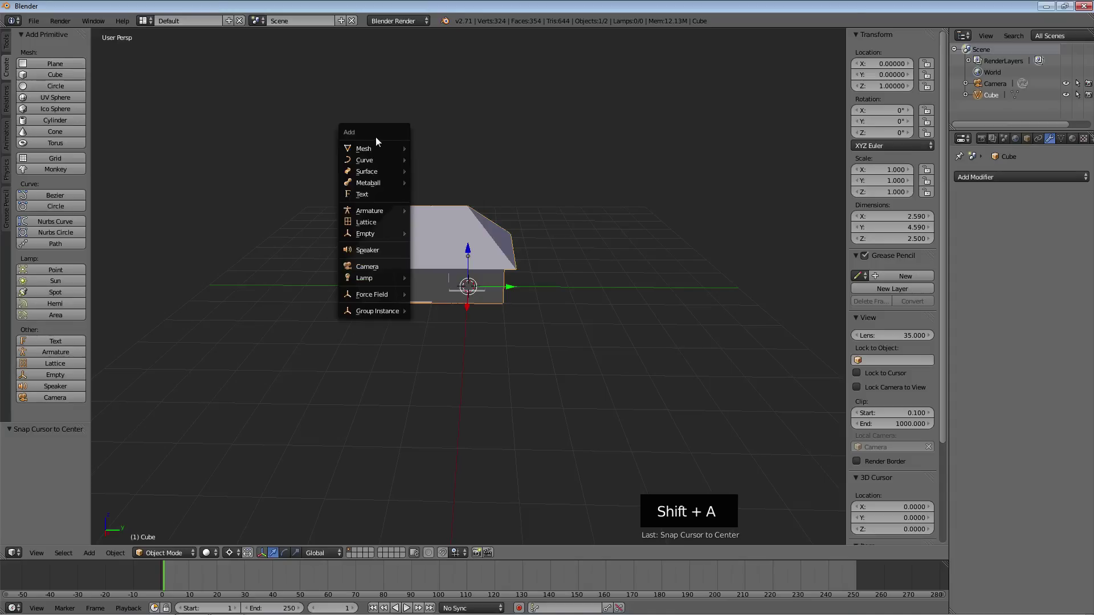
pyautogui.moveTo(384, 148)
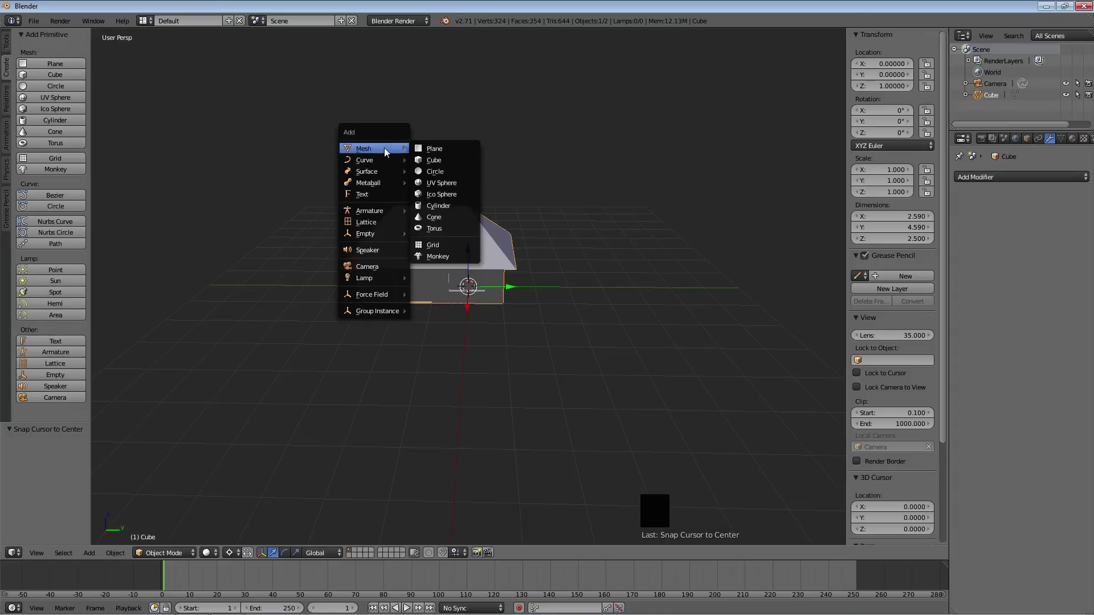
pyautogui.click(436, 149)
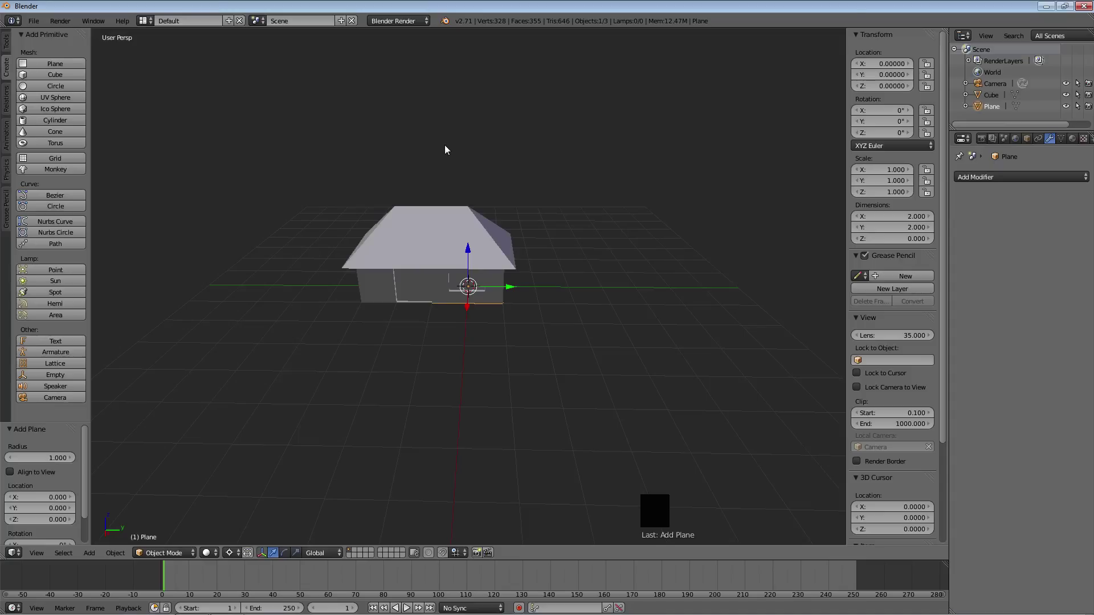
# - Scale the new plane uniformly by a factor of 8 as the ground
pyautogui.write('s10')
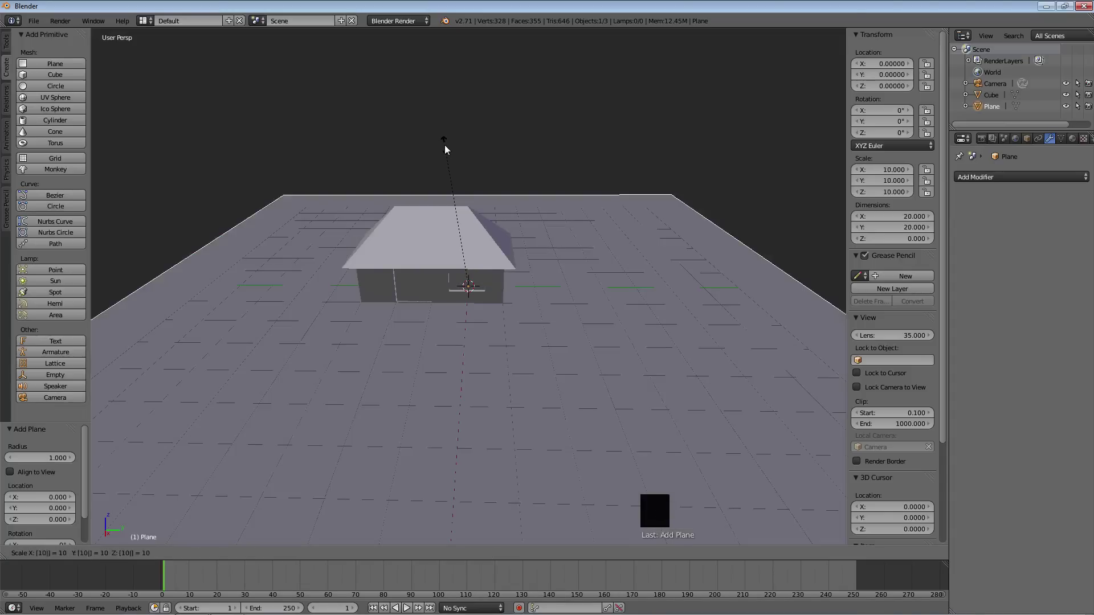
pyautogui.press('BackSpace')
pyautogui.press('BackSpace')
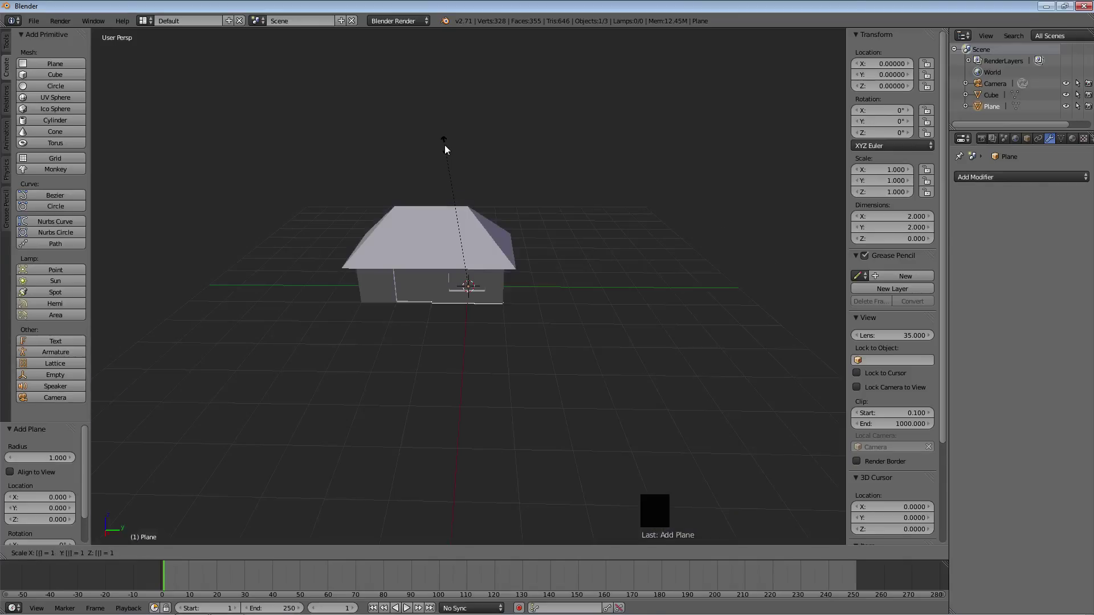
pyautogui.write('8')
pyautogui.press('Return')
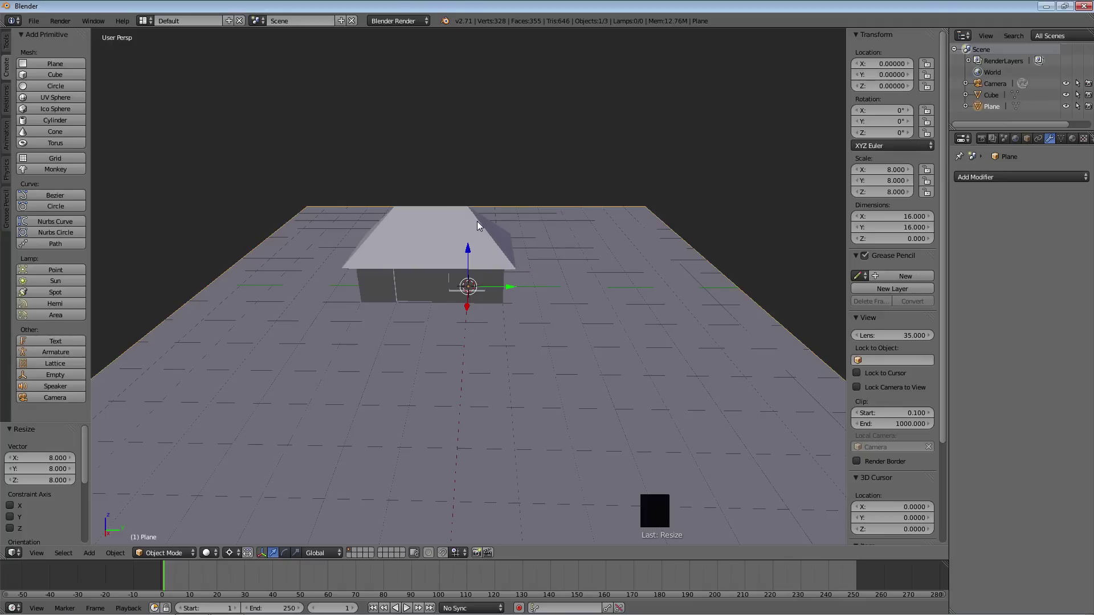
# - Render the scene once through the camera to check its lighting, and return to the 3D view
pyautogui.press('F10')
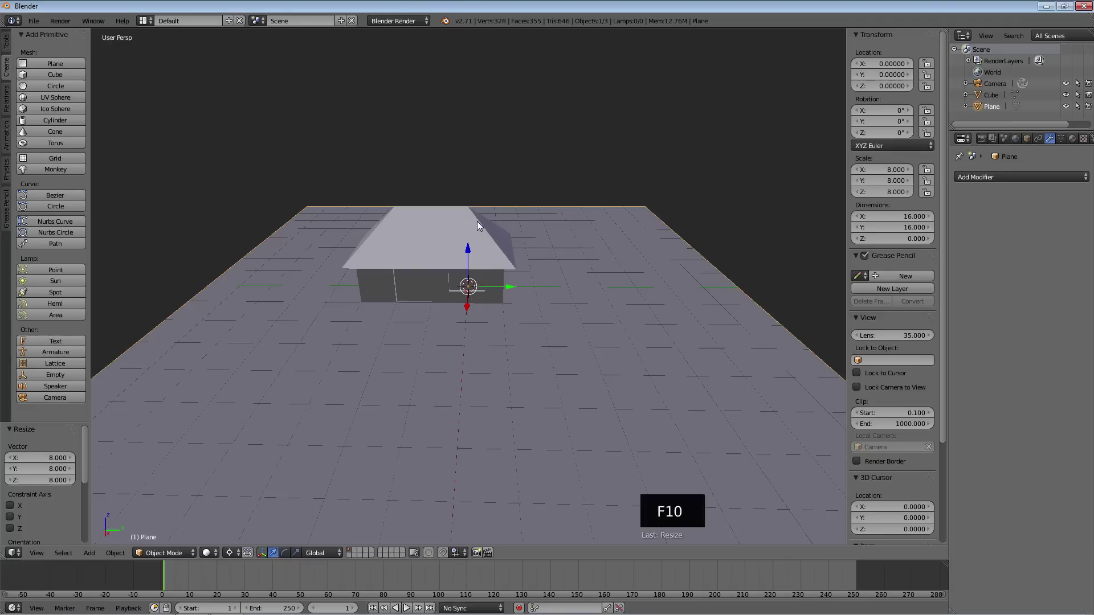
pyautogui.press('F12')
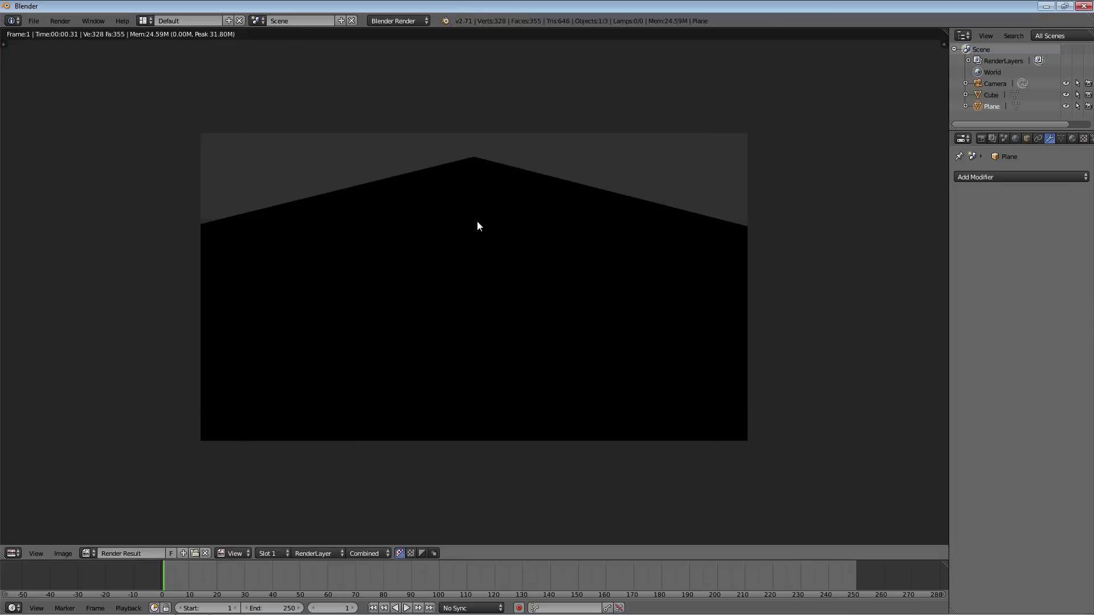
pyautogui.press('Escape')
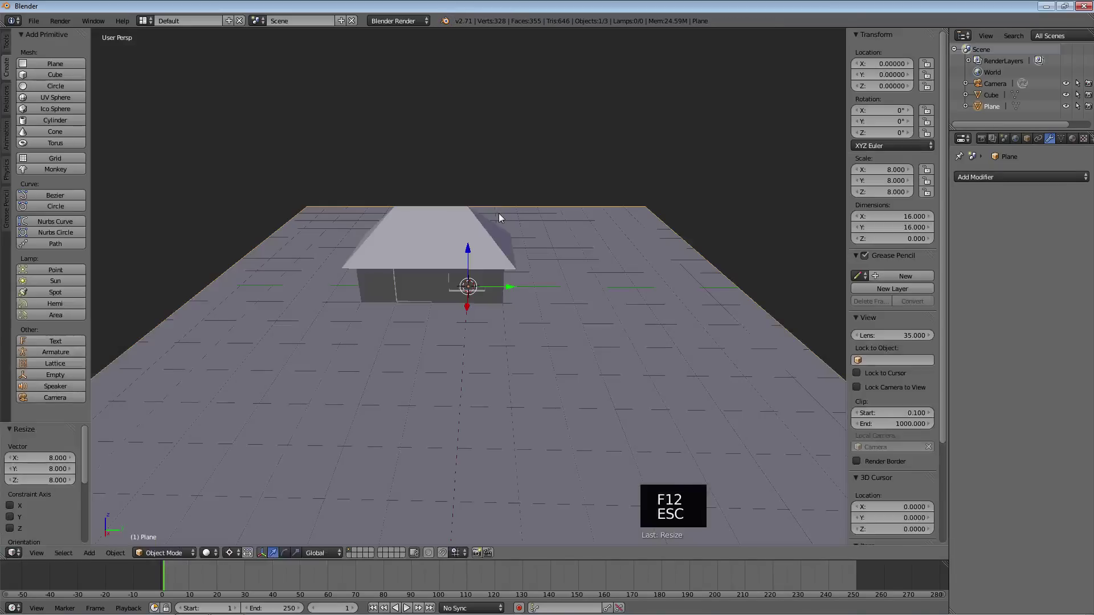
# - Switch the render engine to Cycles Render
pyautogui.click(399, 19)
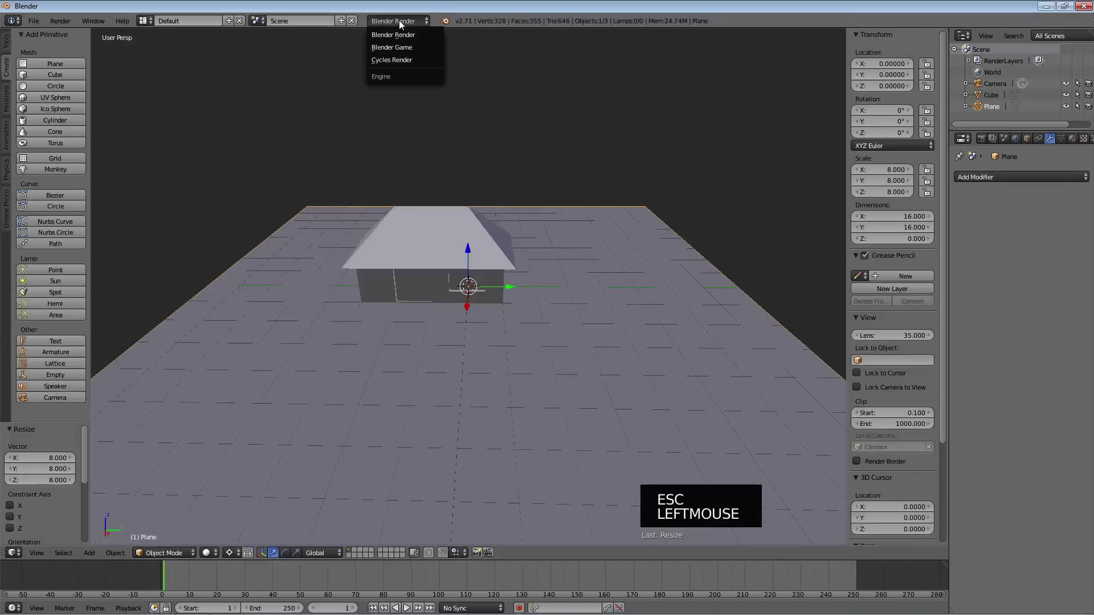
pyautogui.click(407, 61)
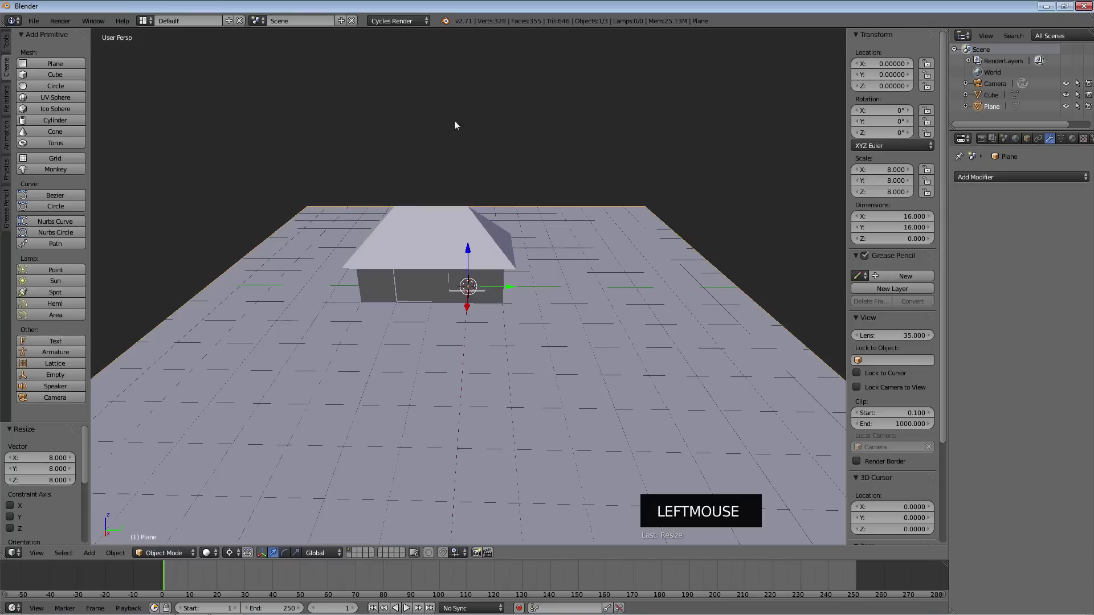
pyautogui.click(415, 22)
pyautogui.click(413, 22)
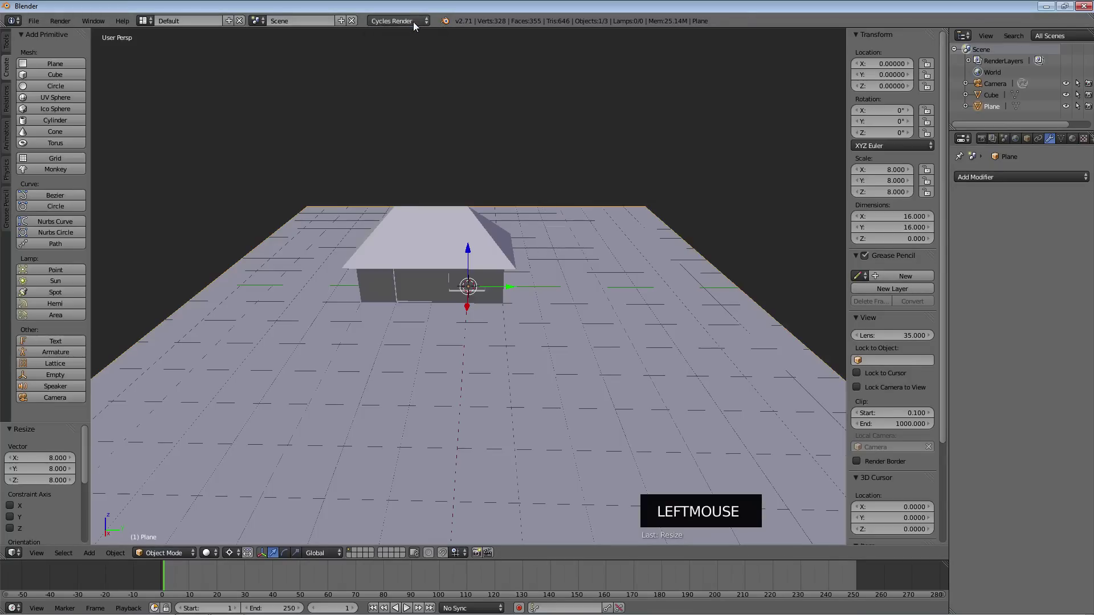
# - Place the 3D cursor above one side of the house at about X 0.10, Y -5.18, Z 4.78 and add a plane there
pyautogui.scroll(-2, 580, 302)
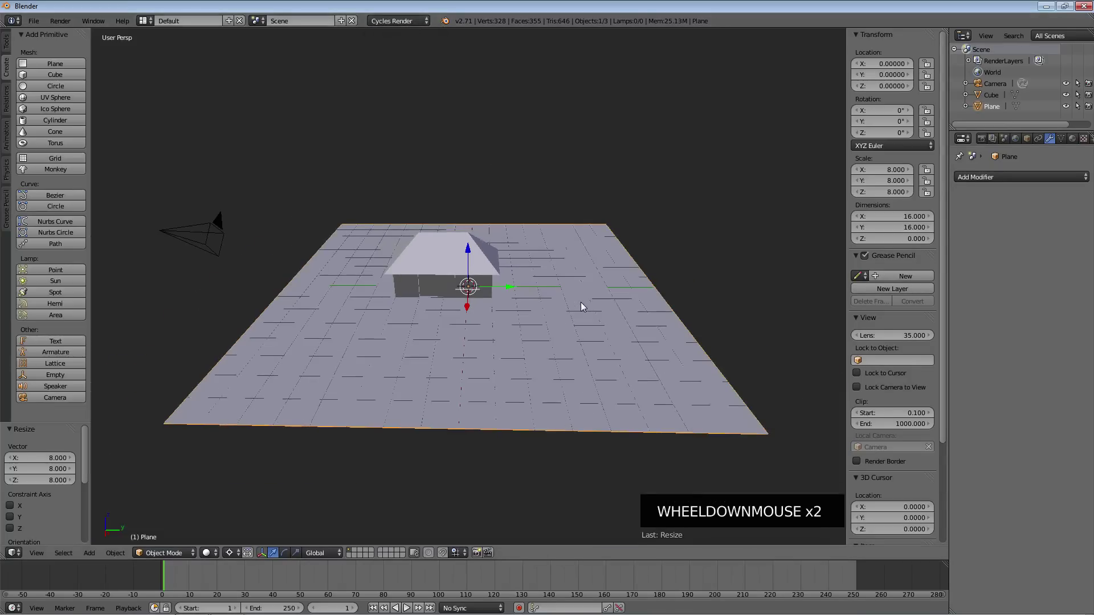
pyautogui.moveTo(580, 302); pyautogui.dragTo(606, 264, button='middle')
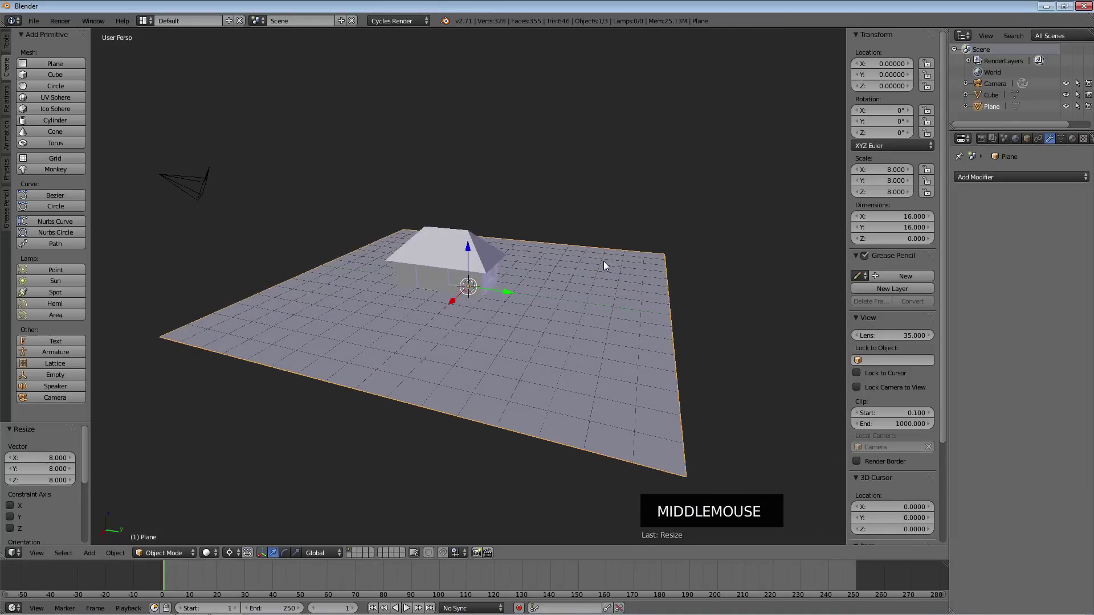
pyautogui.scroll(-1, 562, 273)
pyautogui.scroll(2, 545, 271)
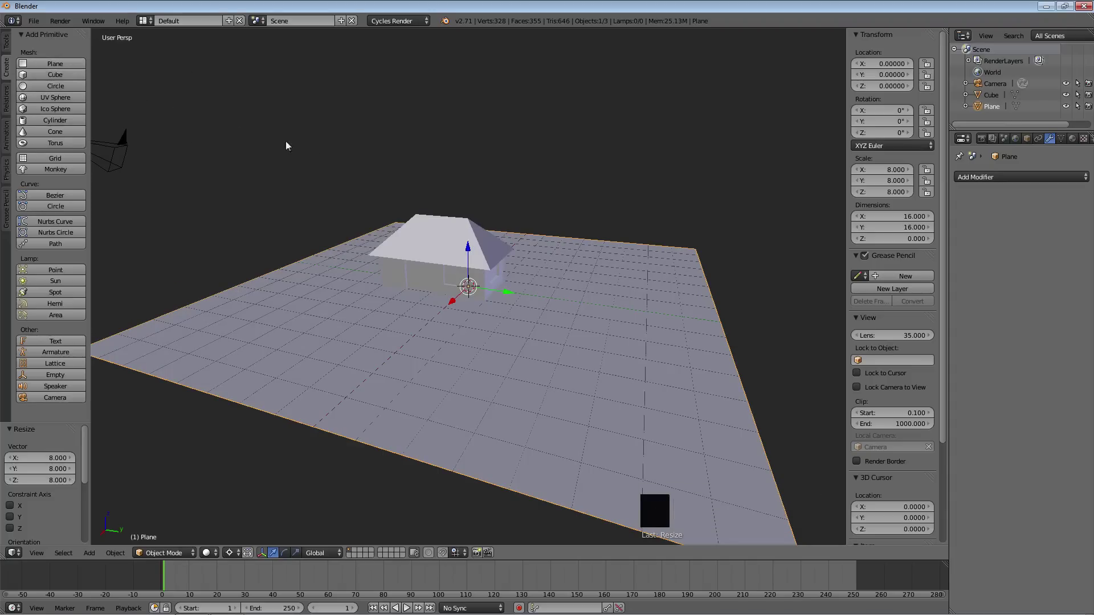
pyautogui.rightClick(377, 132)
pyautogui.click(334, 147)
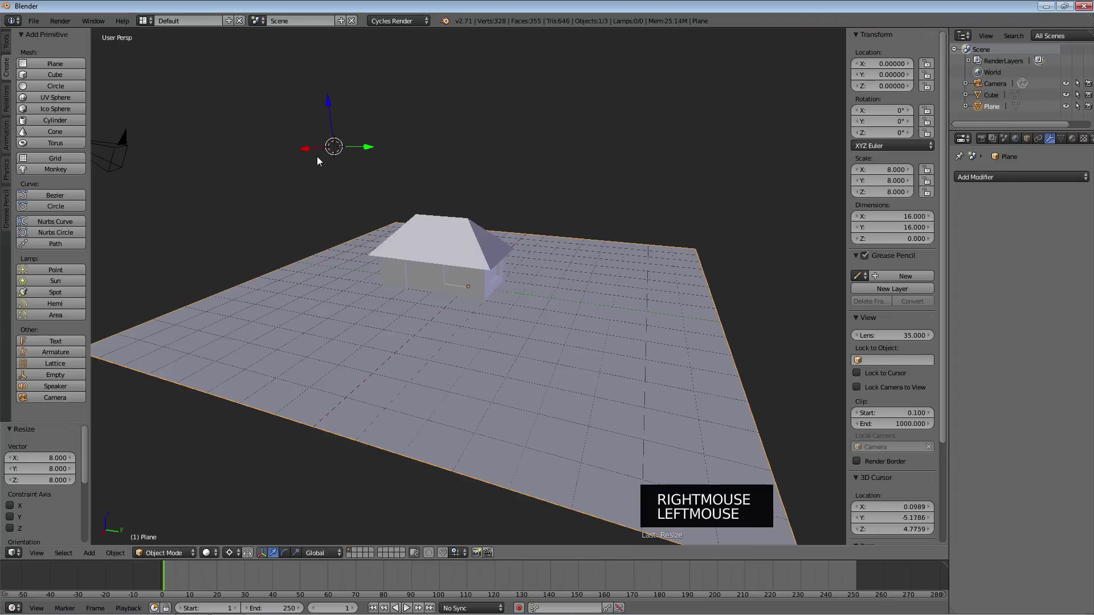
pyautogui.moveTo(415, 165); pyautogui.dragTo(377, 227, button='middle')
pyautogui.click(57, 65)
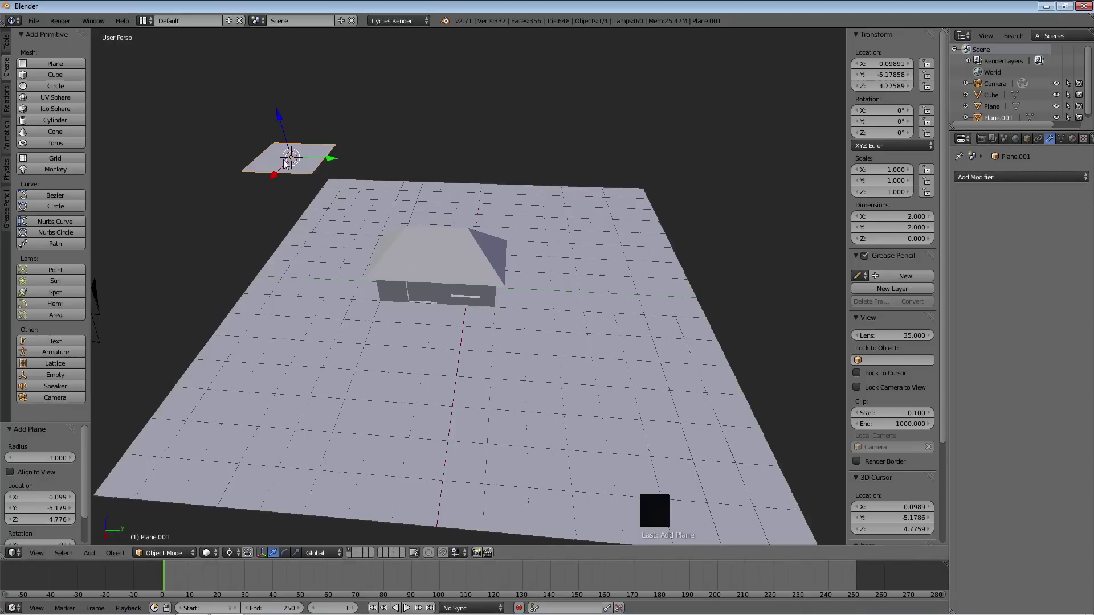
# - Create a new material for the raised plane and set its surface shader to Emission
pyautogui.click(1072, 140)
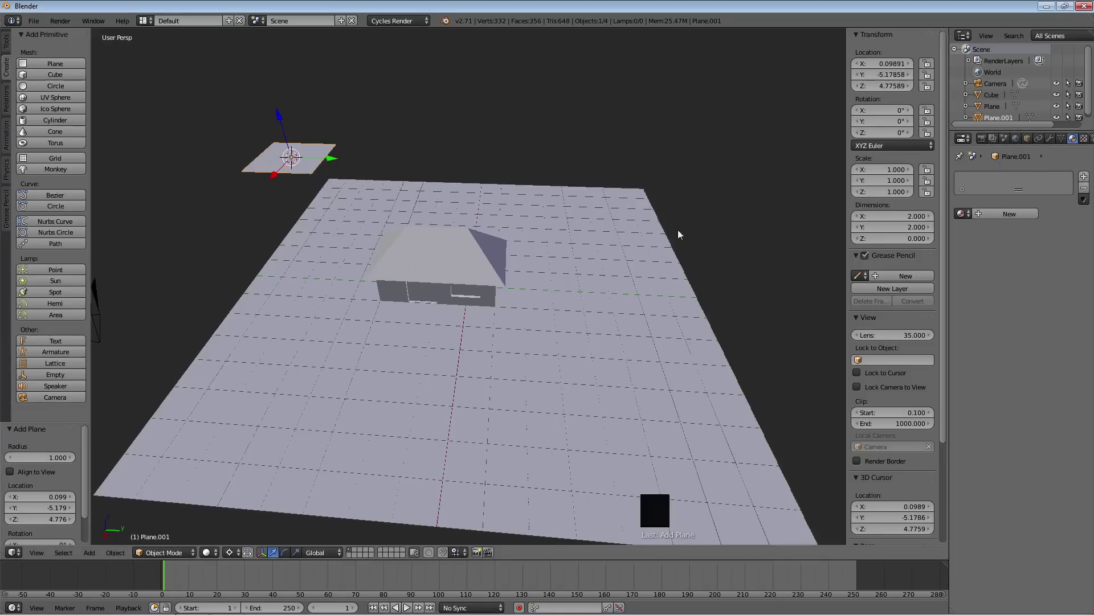
pyautogui.click(982, 214)
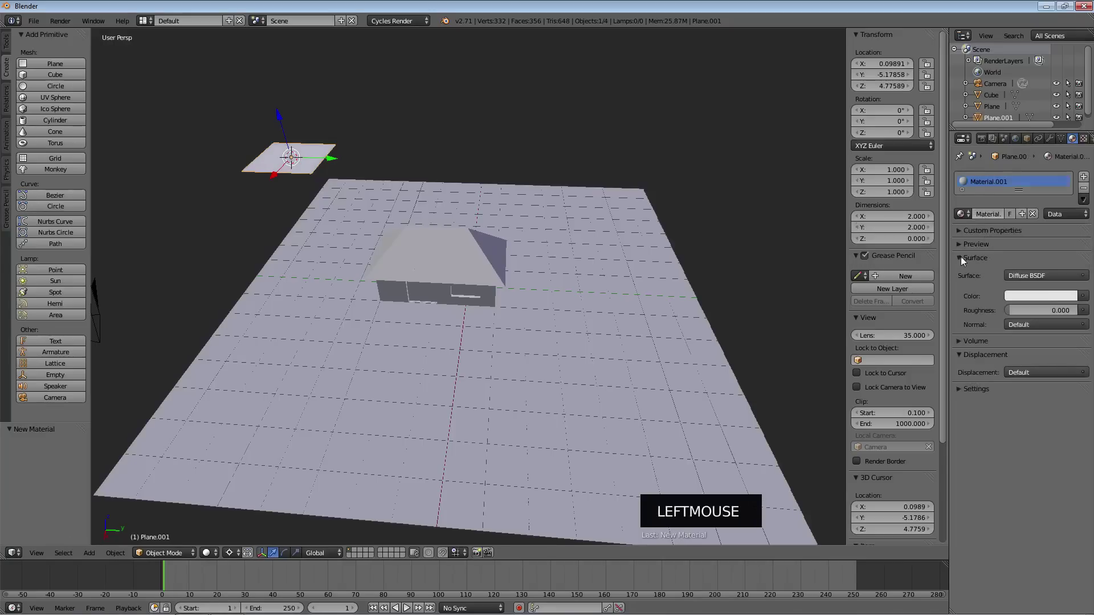
pyautogui.click(1021, 276)
pyautogui.click(1022, 275)
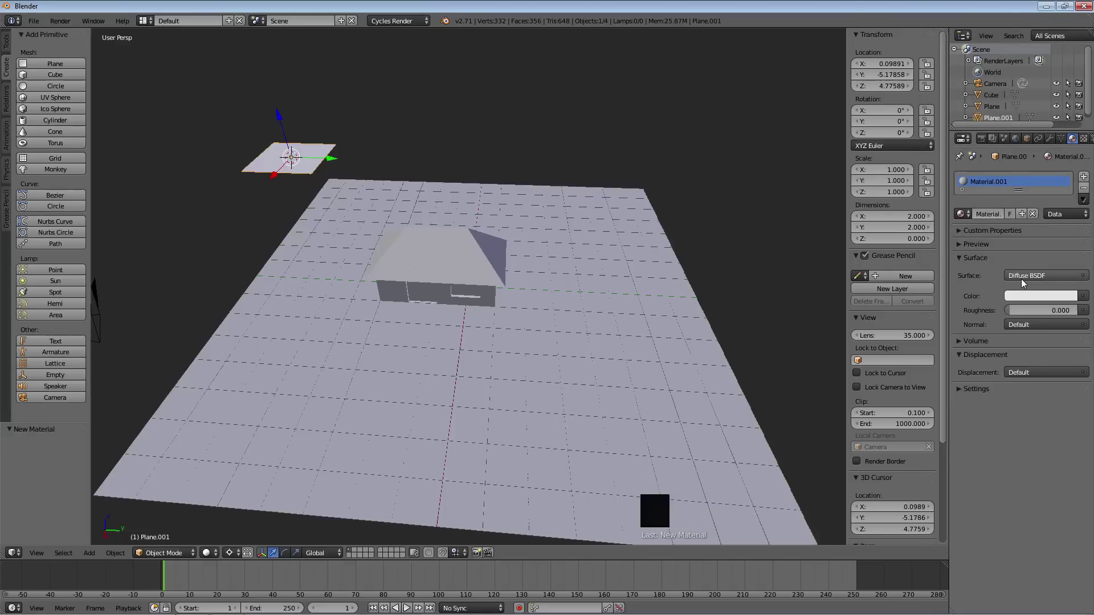
pyautogui.click(960, 231)
pyautogui.click(960, 231)
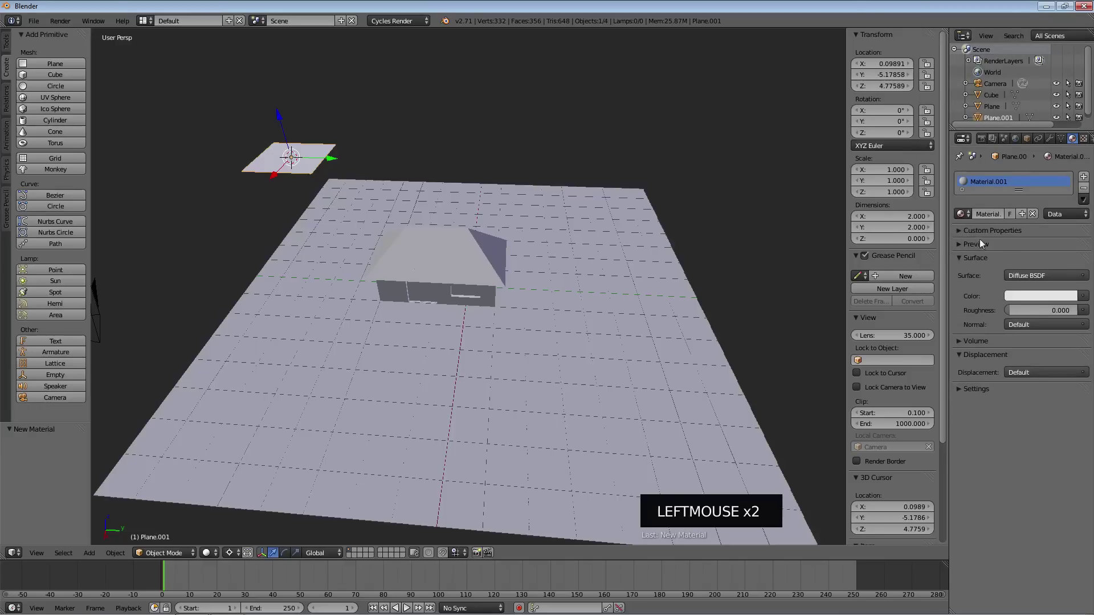
pyautogui.click(1028, 276)
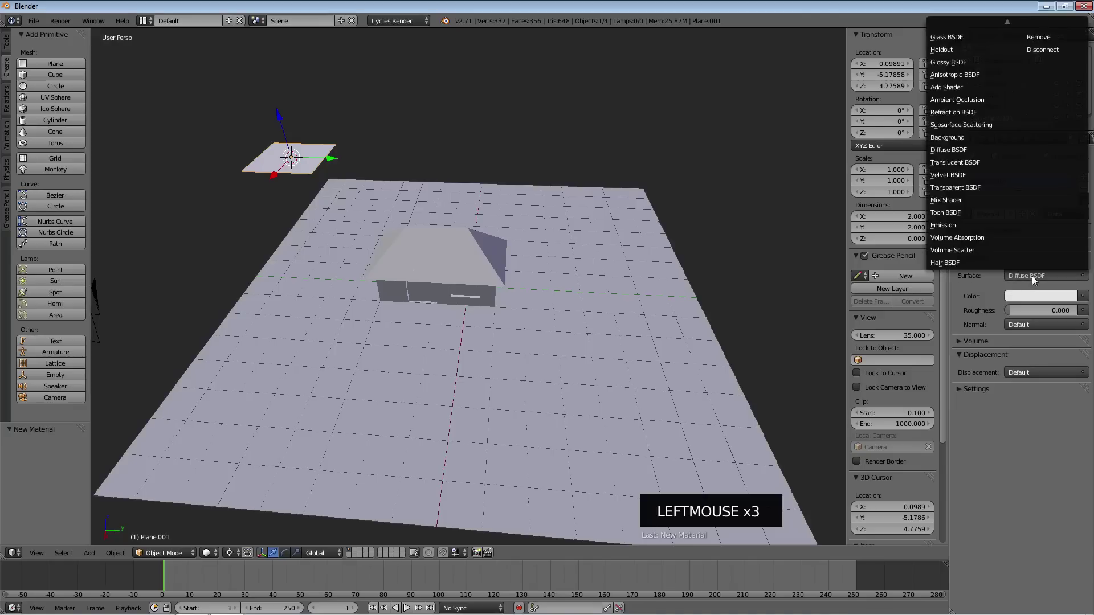
pyautogui.click(946, 226)
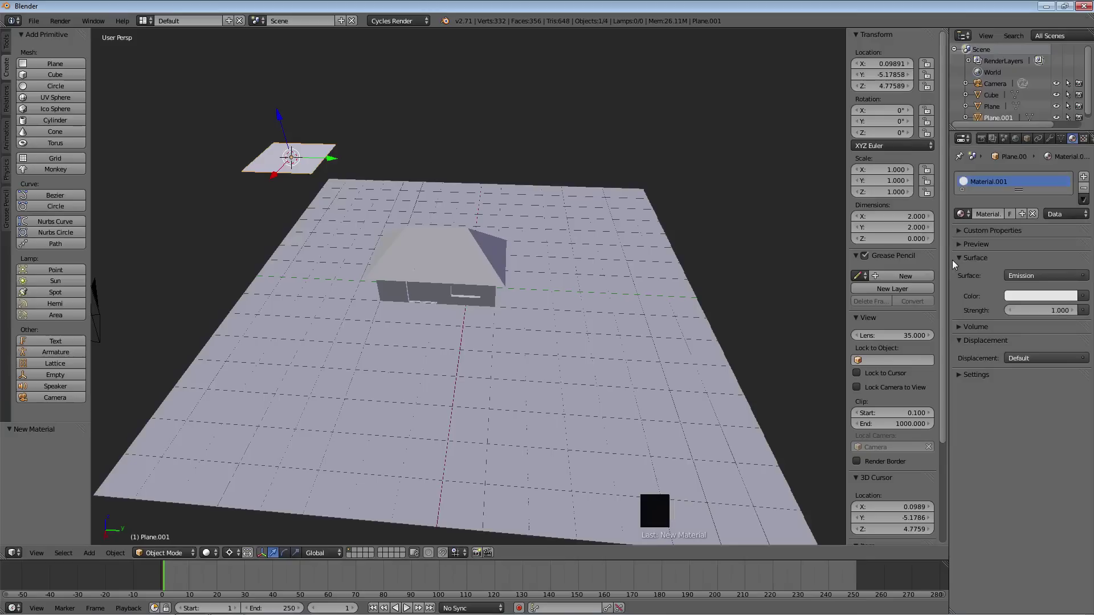
pyautogui.click(1017, 275)
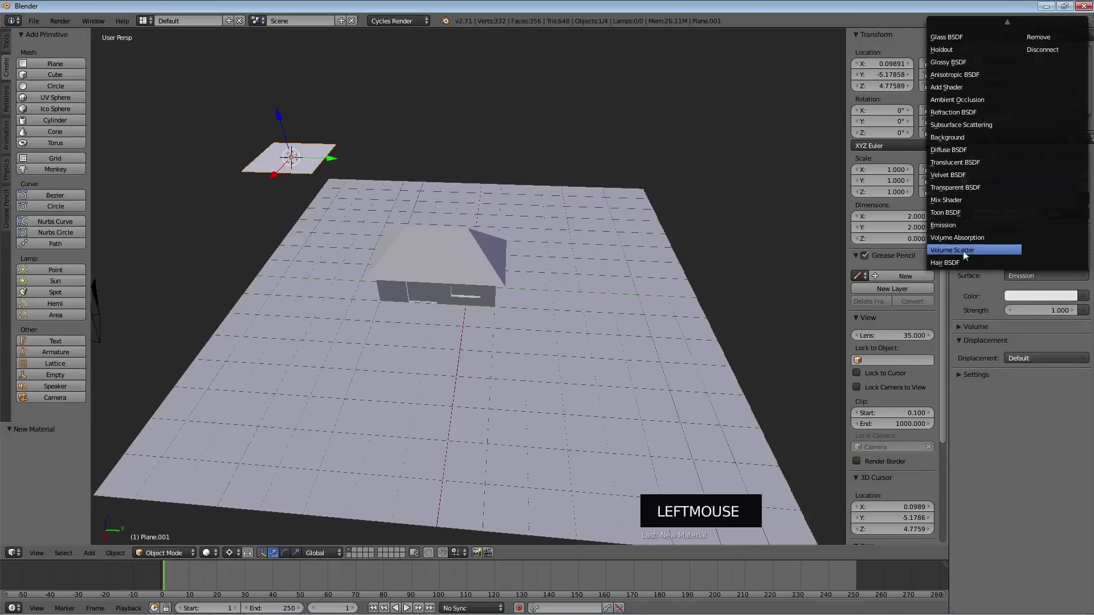
pyautogui.click(945, 226)
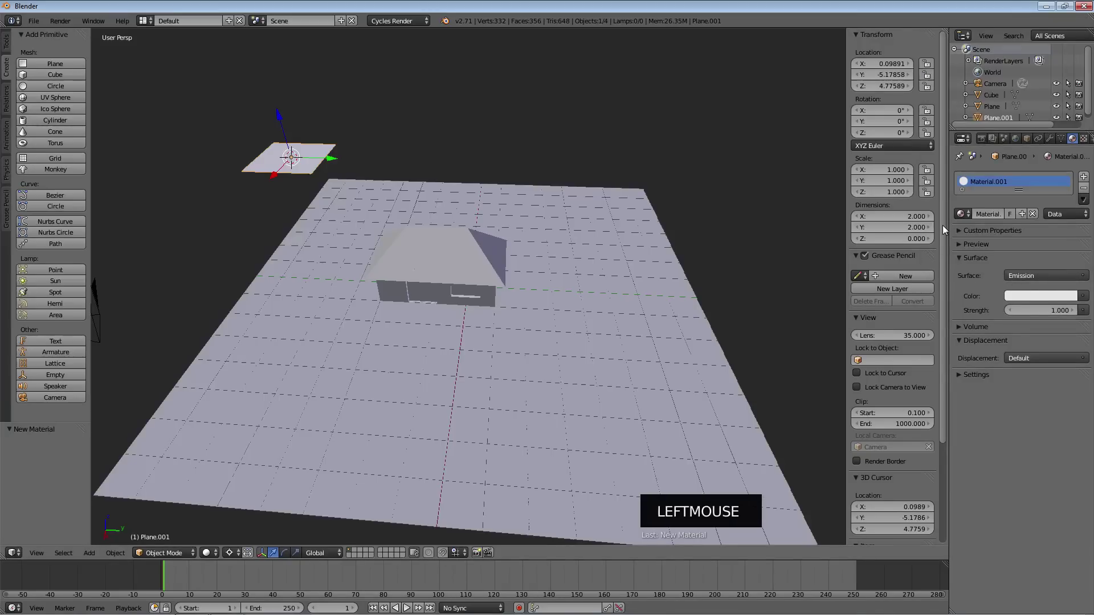
# - Set the emission strength of the raised plane's material to 10
pyautogui.click(1044, 310)
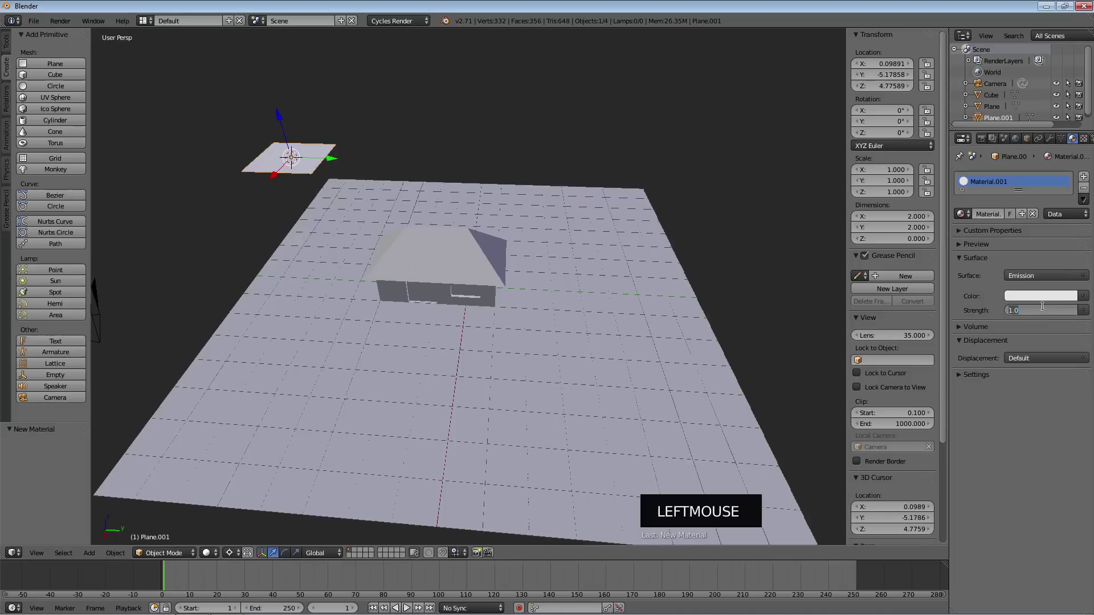
pyautogui.write('1')
pyautogui.press('Return')
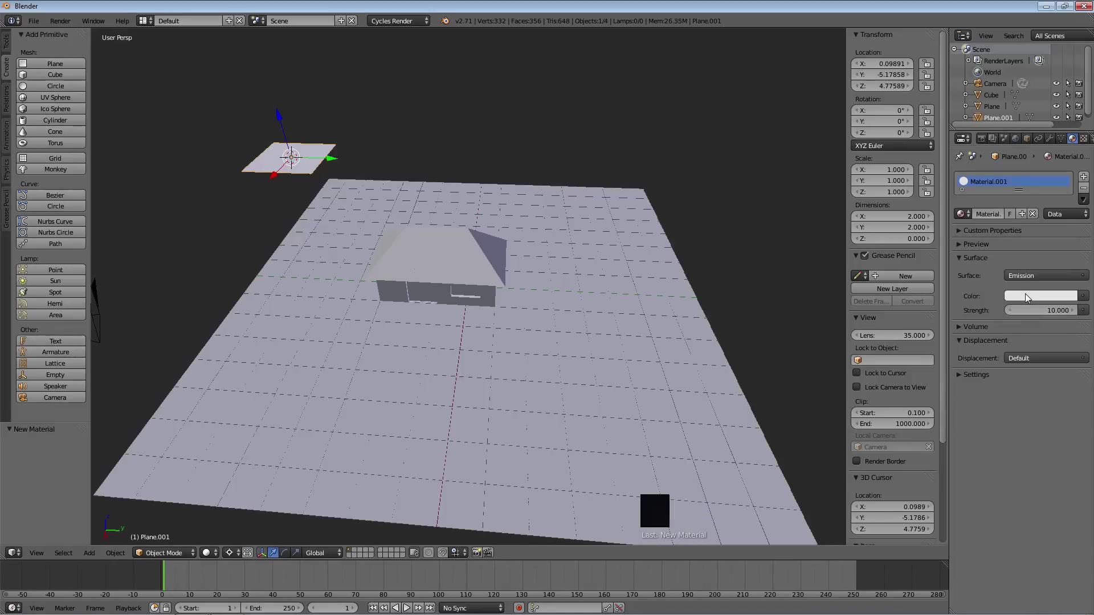
# - Tint the emission color pale yellow and collapse the material's Displacement settings
pyautogui.click(1082, 297)
pyautogui.click(1058, 298)
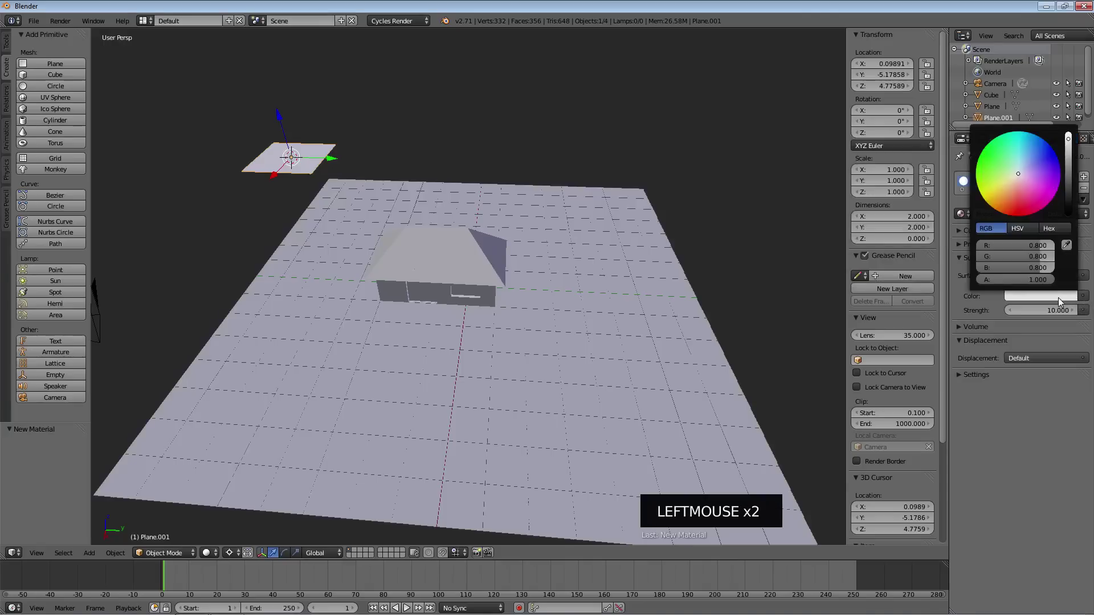
pyautogui.click(1054, 295)
pyautogui.click(1054, 296)
pyautogui.moveTo(1015, 176); pyautogui.dragTo(1012, 179)
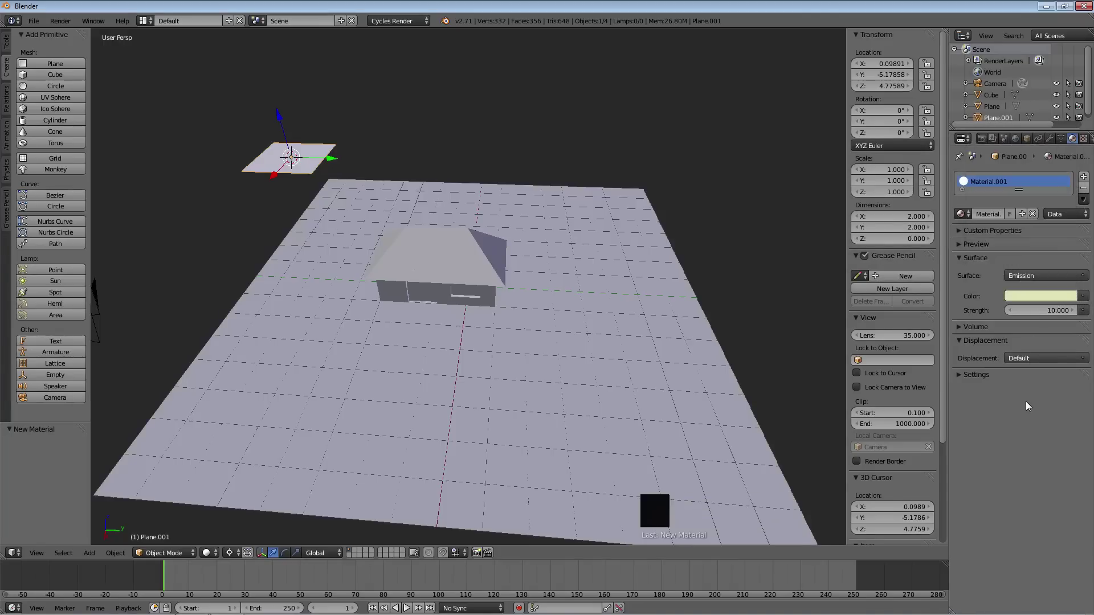
pyautogui.click(962, 340)
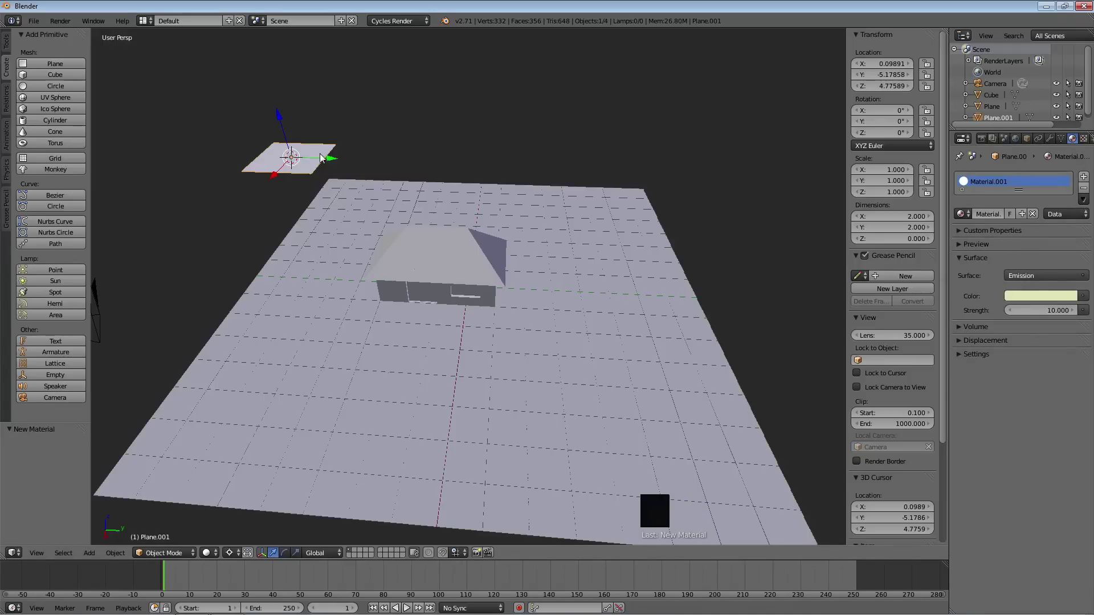
# - Move the light-emitting plane beside the camera to about X 7.83, Y -0.62, Z 5.29
pyautogui.moveTo(497, 160); pyautogui.dragTo(279, 166, button='middle')
pyautogui.rightClick(630, 133)
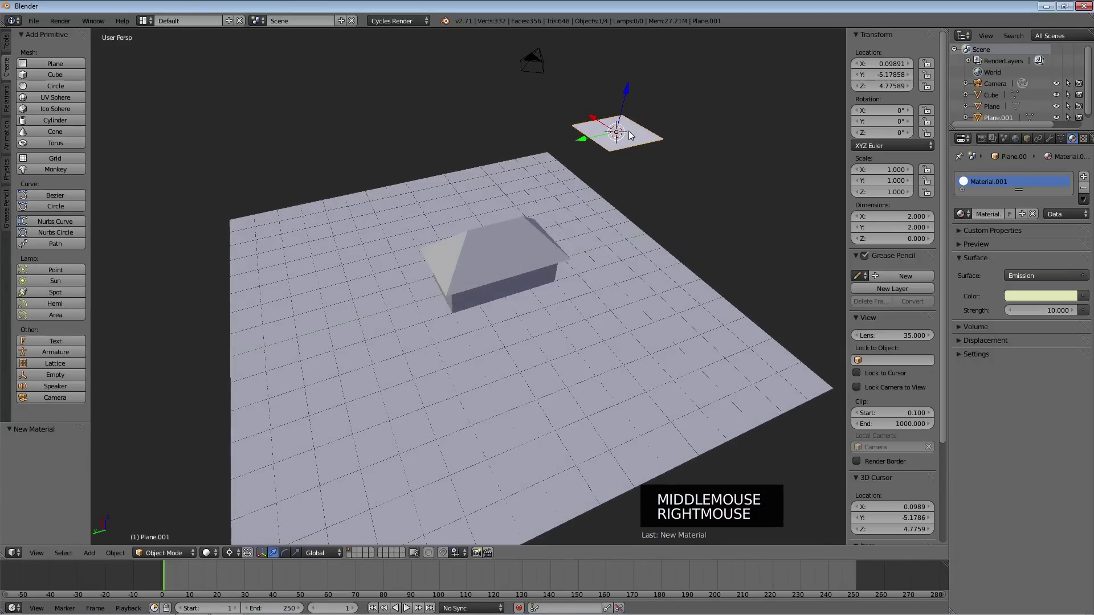
pyautogui.press('g')
pyautogui.press('g')
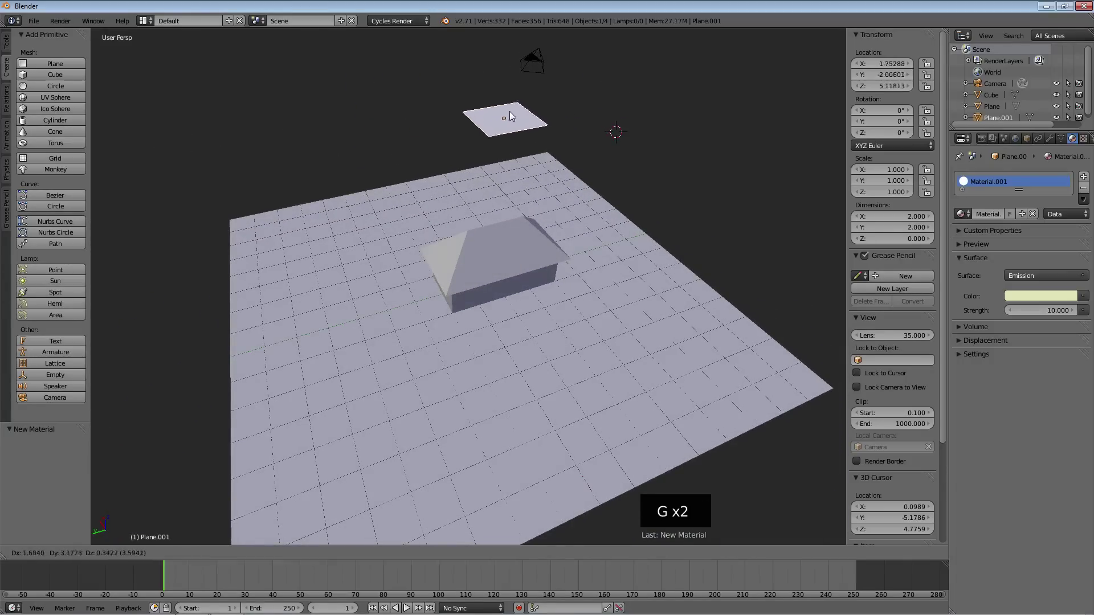
pyautogui.click(422, 109)
pyautogui.moveTo(423, 108); pyautogui.dragTo(547, 111, button='middle')
pyautogui.press('g')
pyautogui.click(224, 159)
# - Change the transform pivot point from the 3D cursor to Median Point
pyautogui.moveTo(225, 159)
pyautogui.mouseDown(button='middle')
pyautogui.moveTo(291, 166)
pyautogui.moveTo(224, 166)
pyautogui.mouseUp(button='middle')
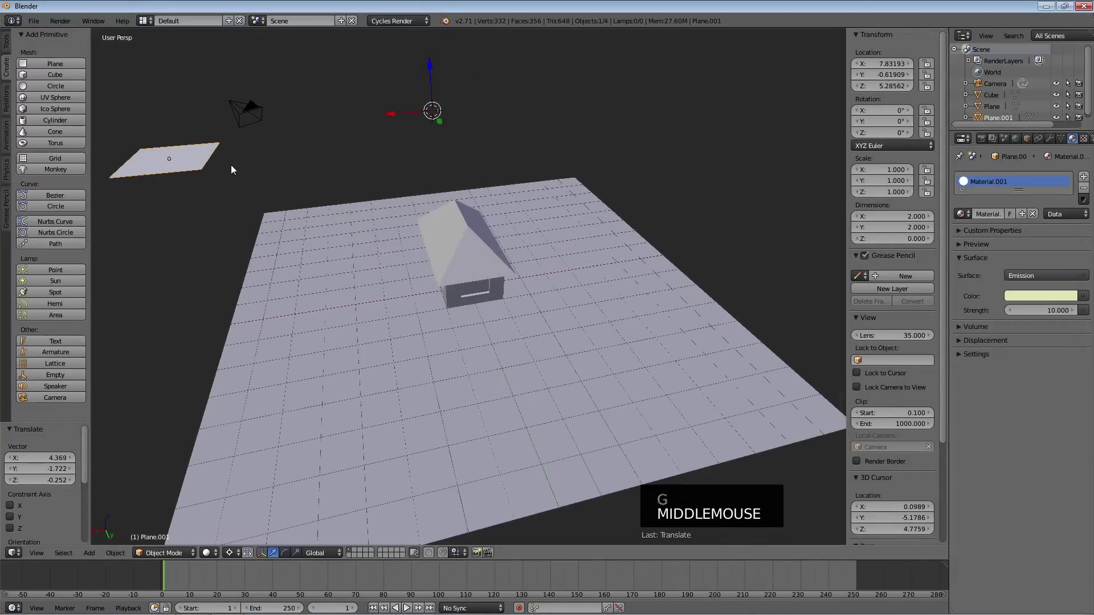
pyautogui.press('r')
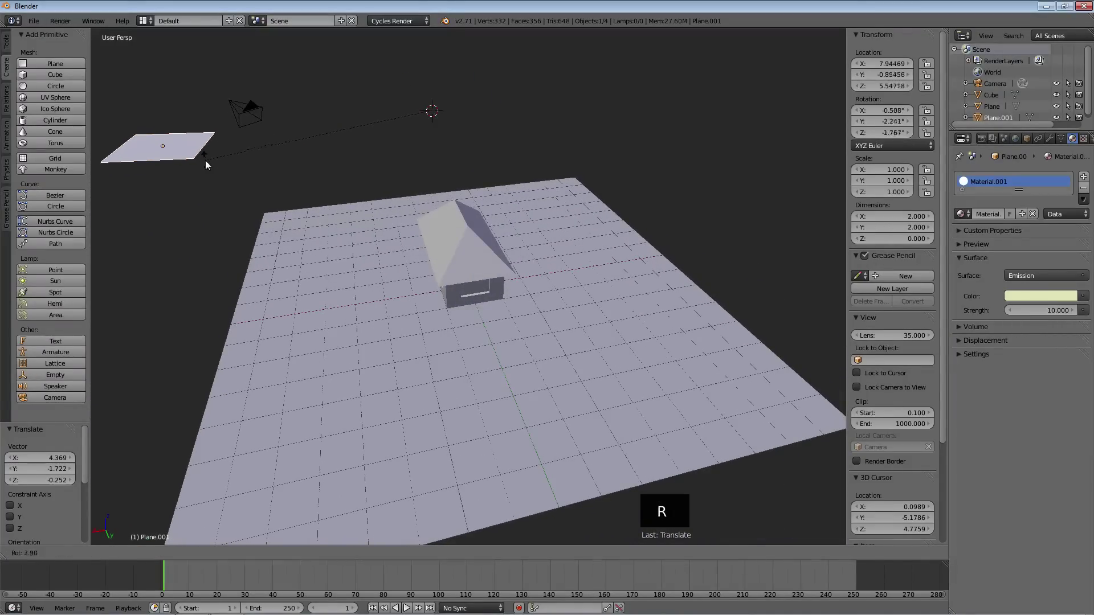
pyautogui.rightClick(223, 166)
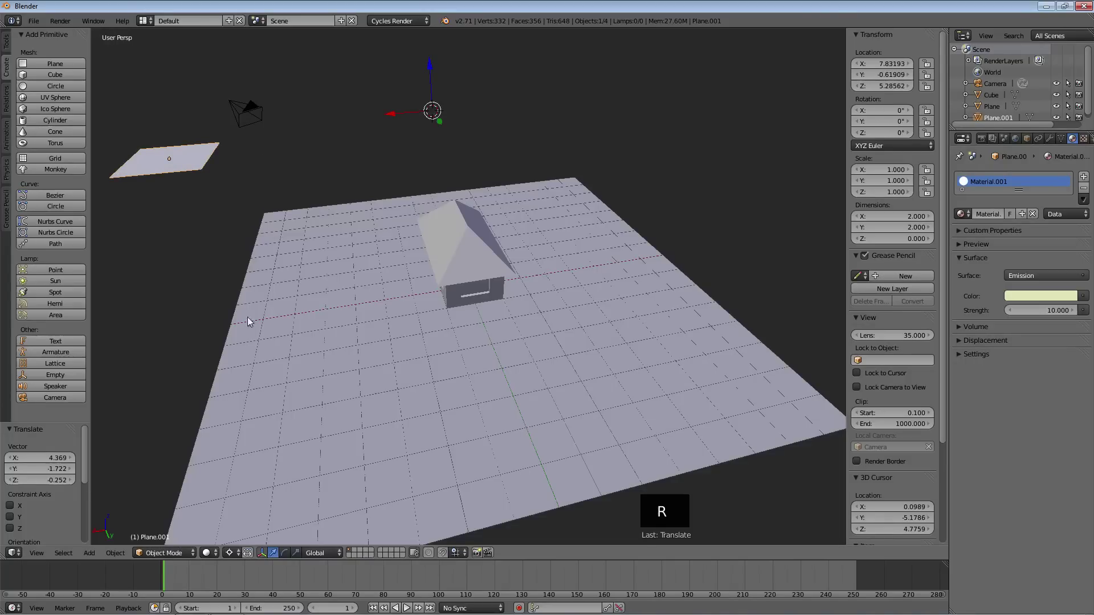
pyautogui.click(231, 552)
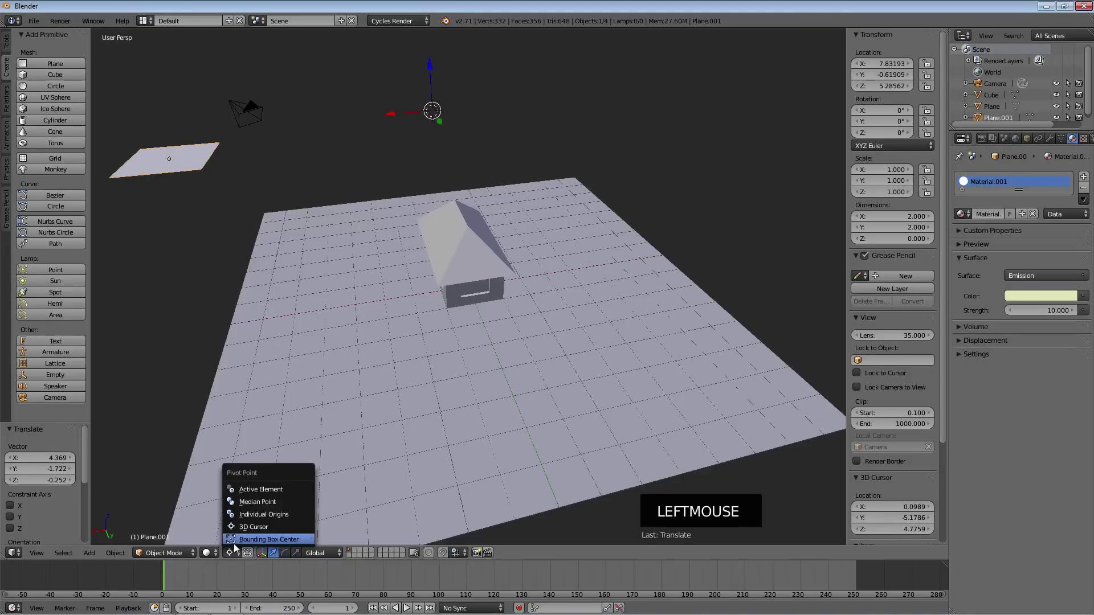
pyautogui.click(241, 503)
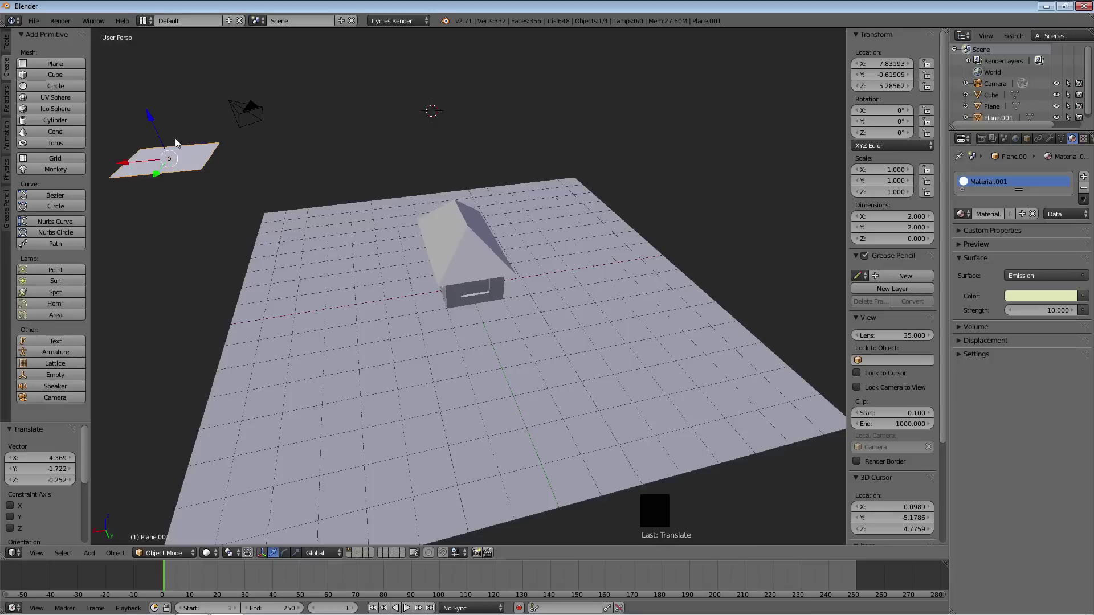
# - Rotate the light-emitting plane about 40.6° around the global Y axis toward the house and render the scene
pyautogui.press('r')
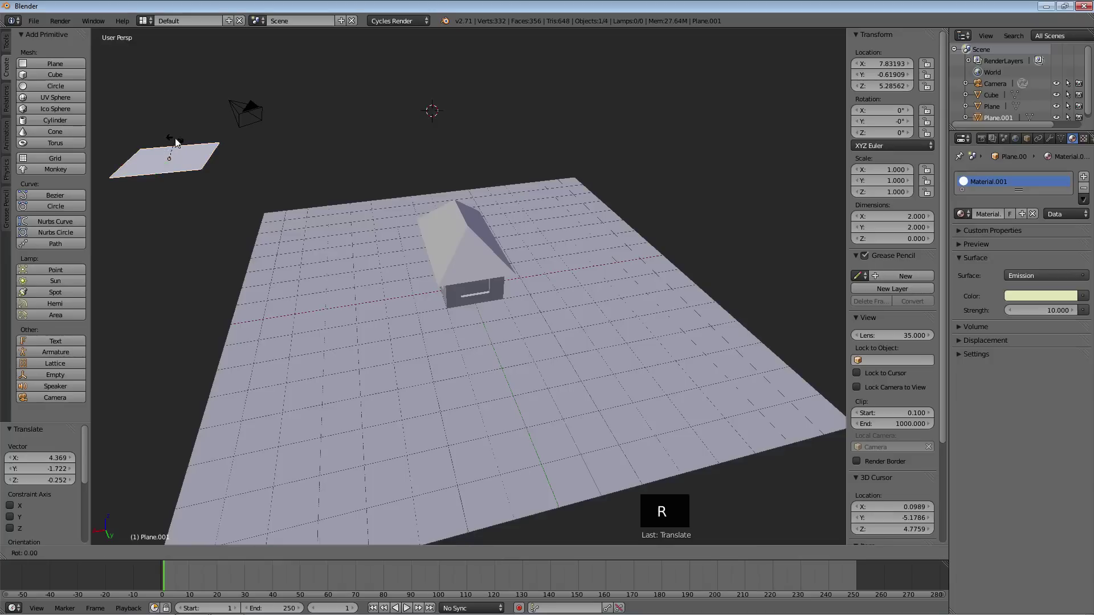
pyautogui.press('y')
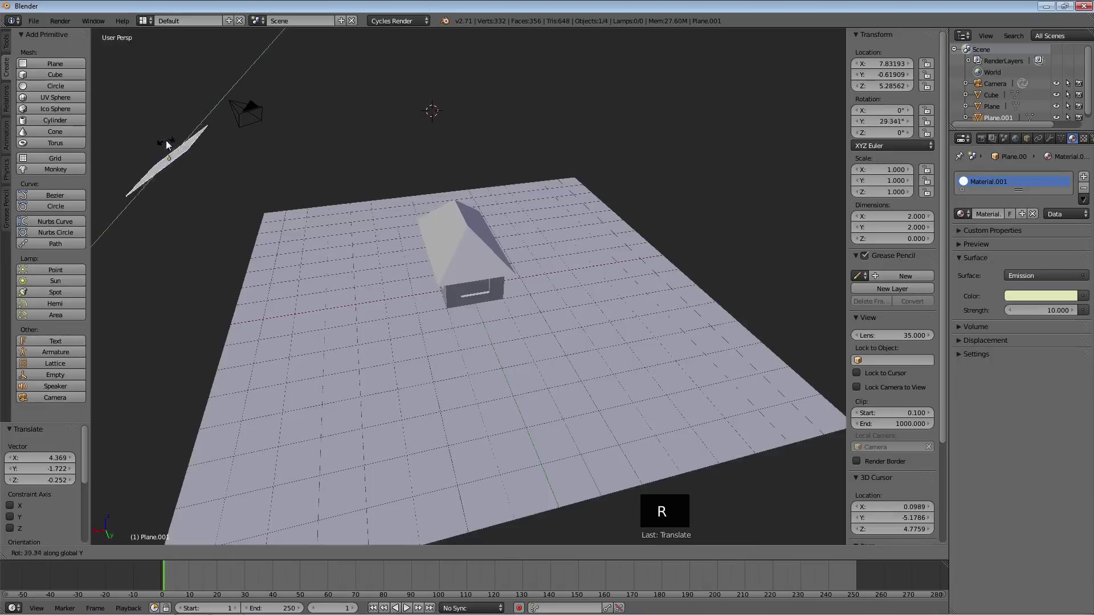
pyautogui.click(160, 137)
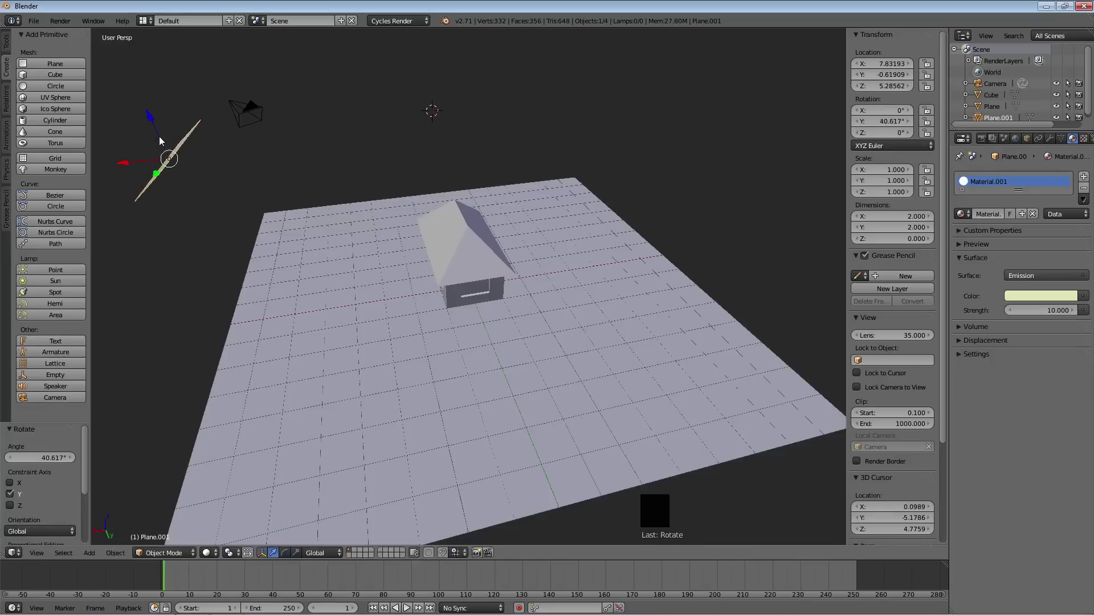
pyautogui.moveTo(161, 139); pyautogui.dragTo(441, 196, button='middle')
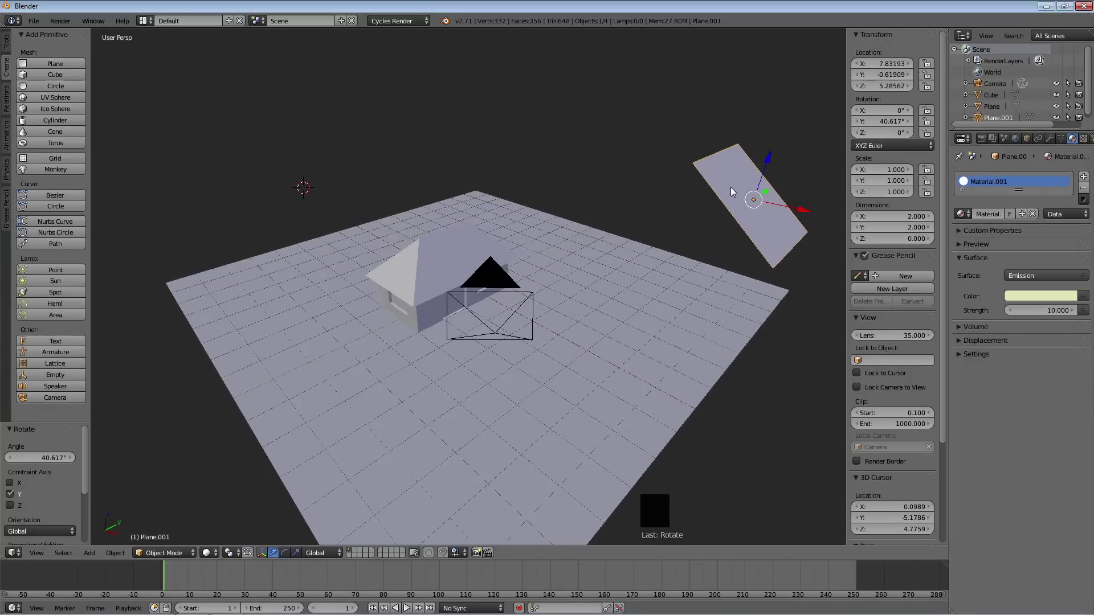
pyautogui.press('F12')
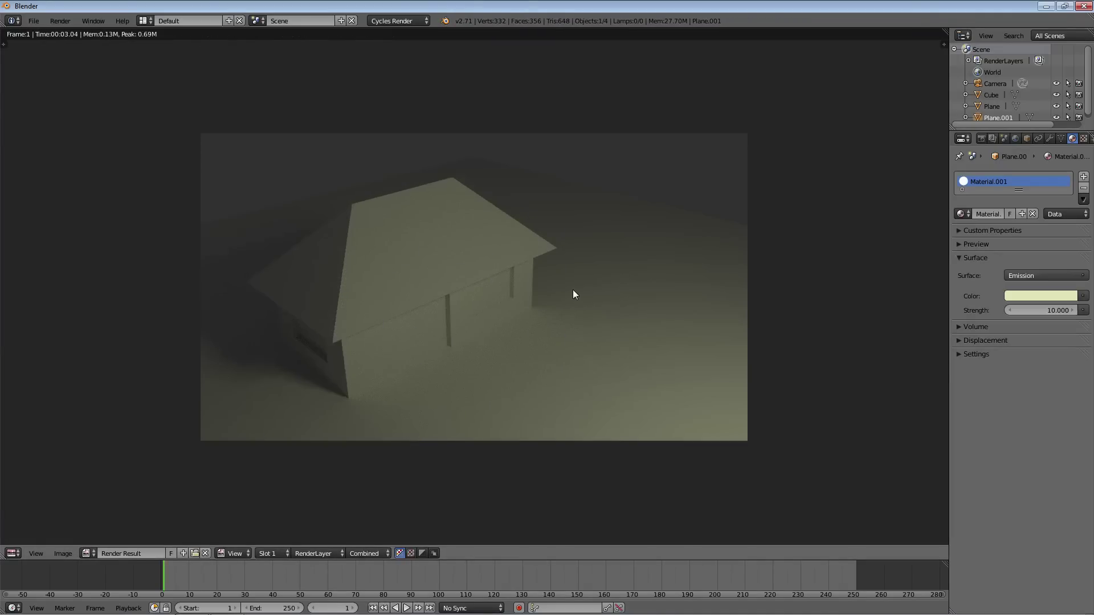
# - Set the light plane's emission strength to 8, render the scene again and return to the 3D view
pyautogui.click(1059, 310)
pyautogui.write('8')
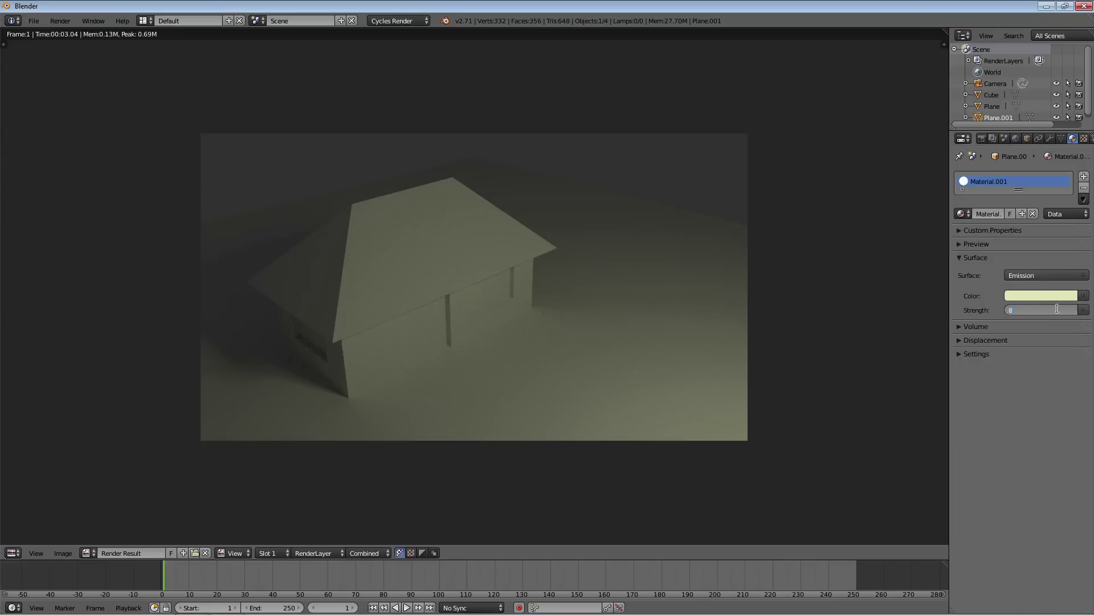
pyautogui.press('Return')
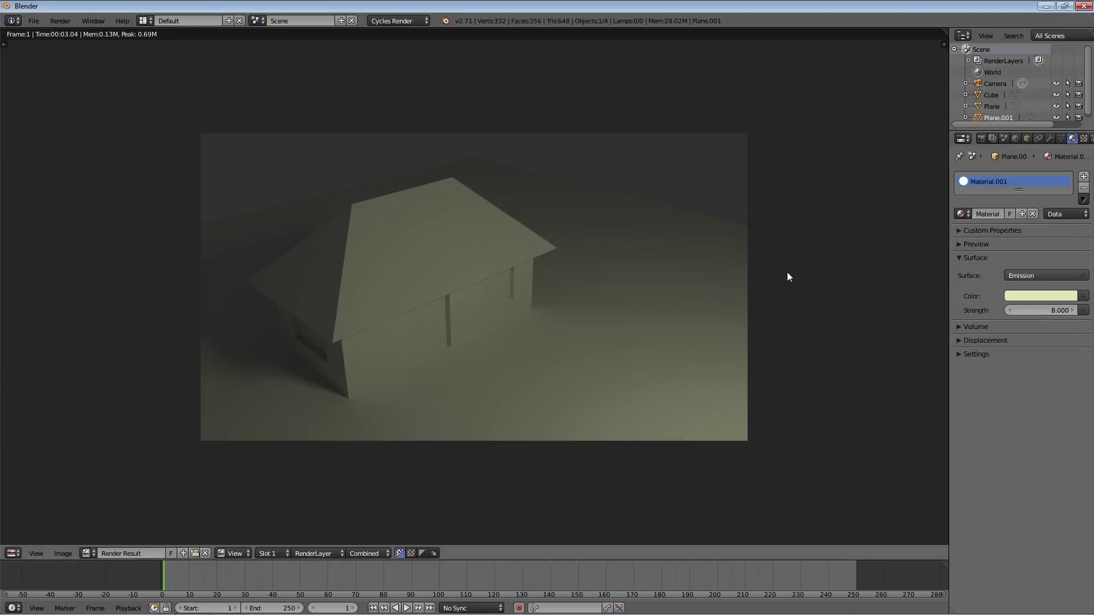
pyautogui.press('F12')
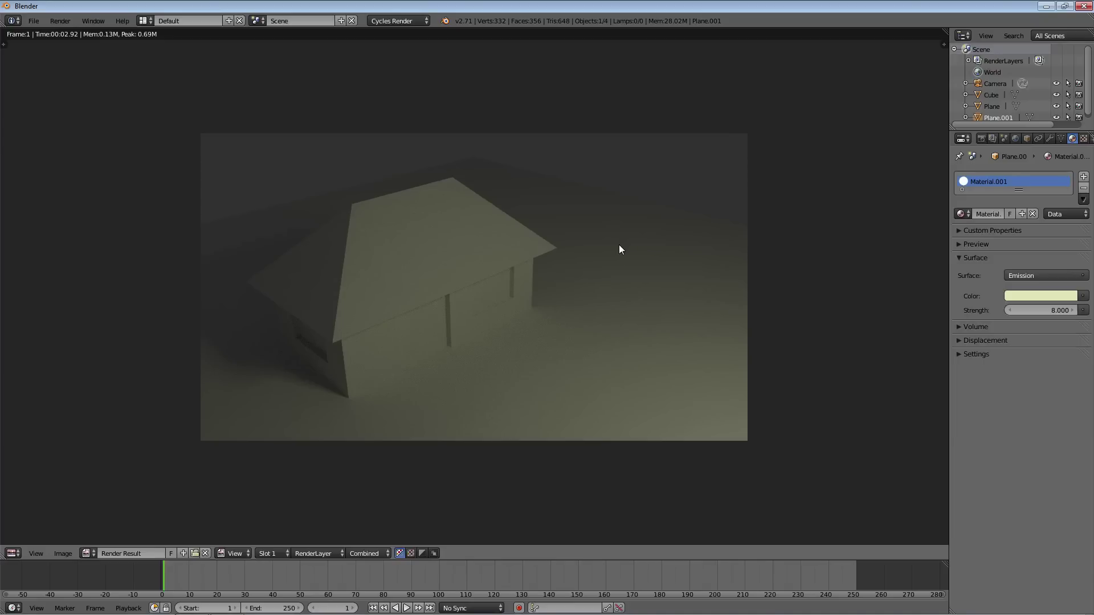
pyautogui.press('Escape')
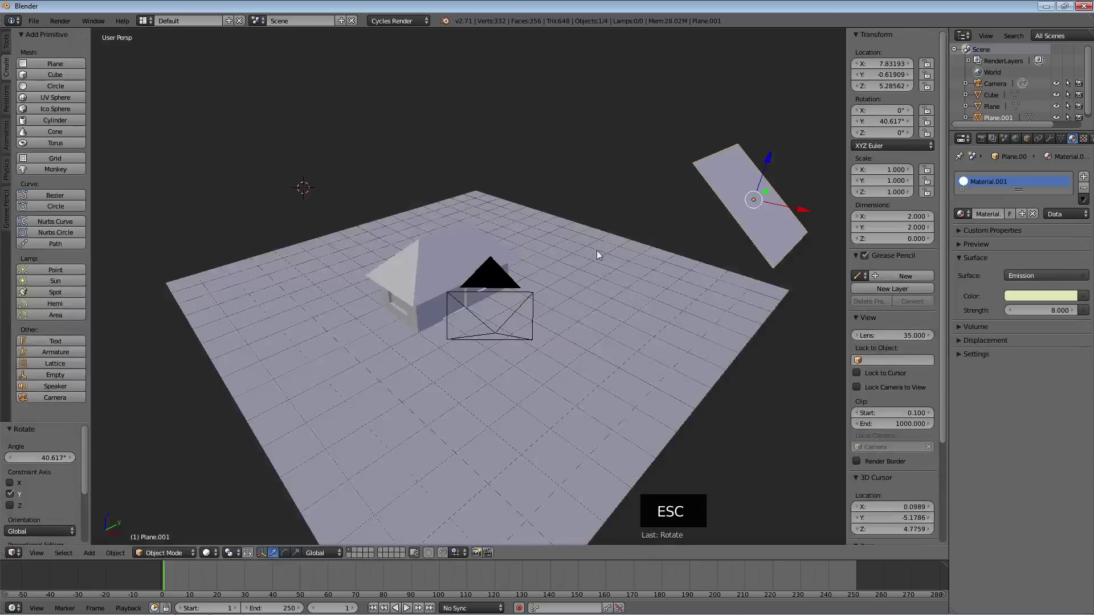
pyautogui.moveTo(598, 254); pyautogui.dragTo(534, 247, button='middle')
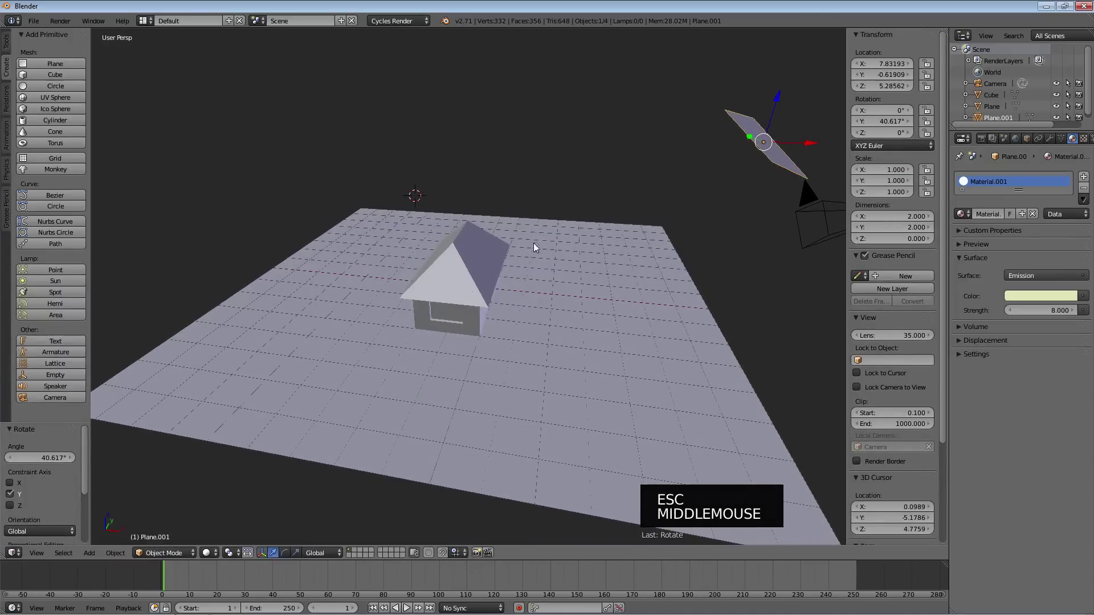
pyautogui.moveTo(641, 316); pyautogui.dragTo(493, 303, button='middle')
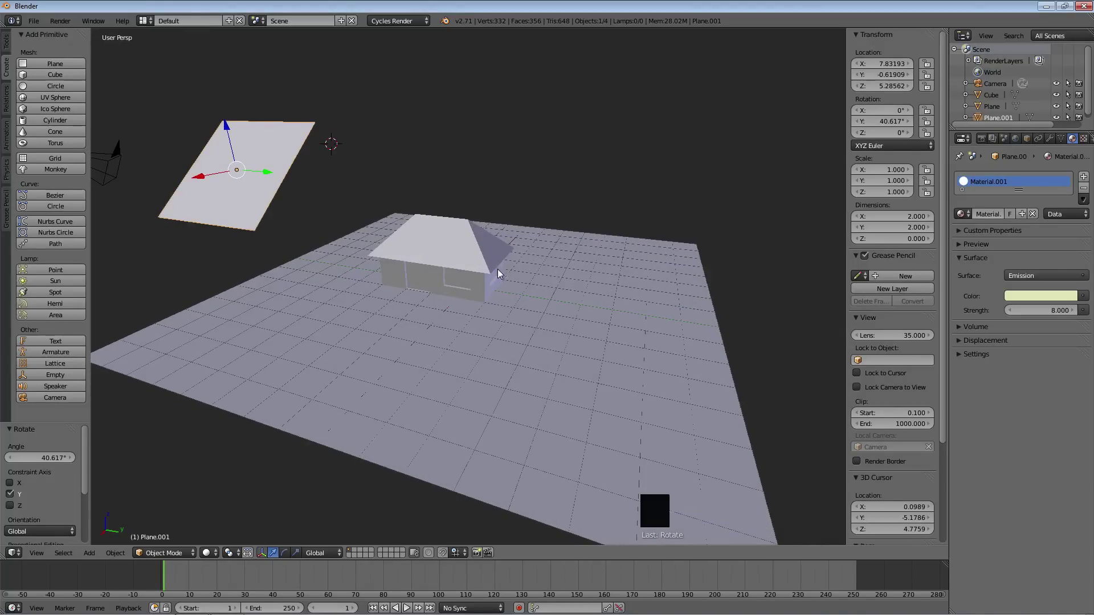
pyautogui.moveTo(497, 269); pyautogui.dragTo(536, 305, button='middle')
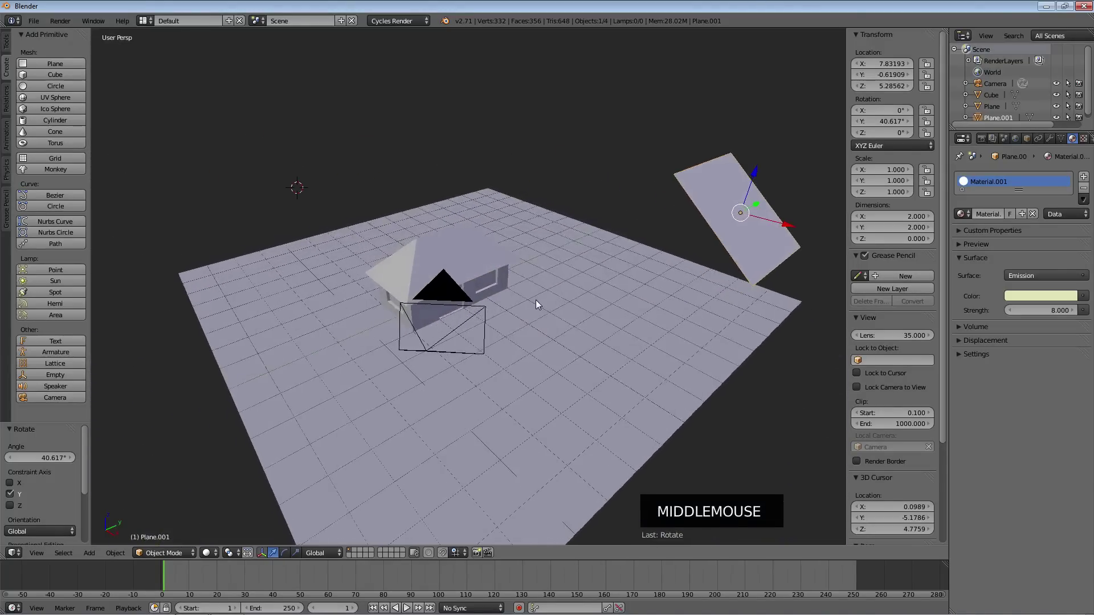
# - Save the scene to the Desktop folder as house.blend
pyautogui.click(38, 24)
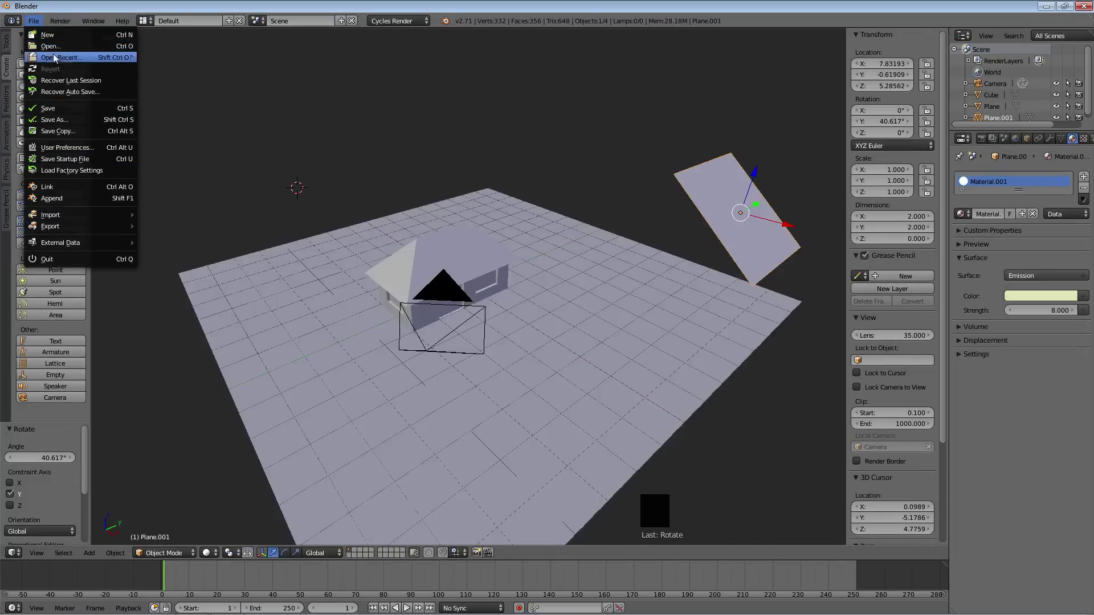
pyautogui.click(57, 120)
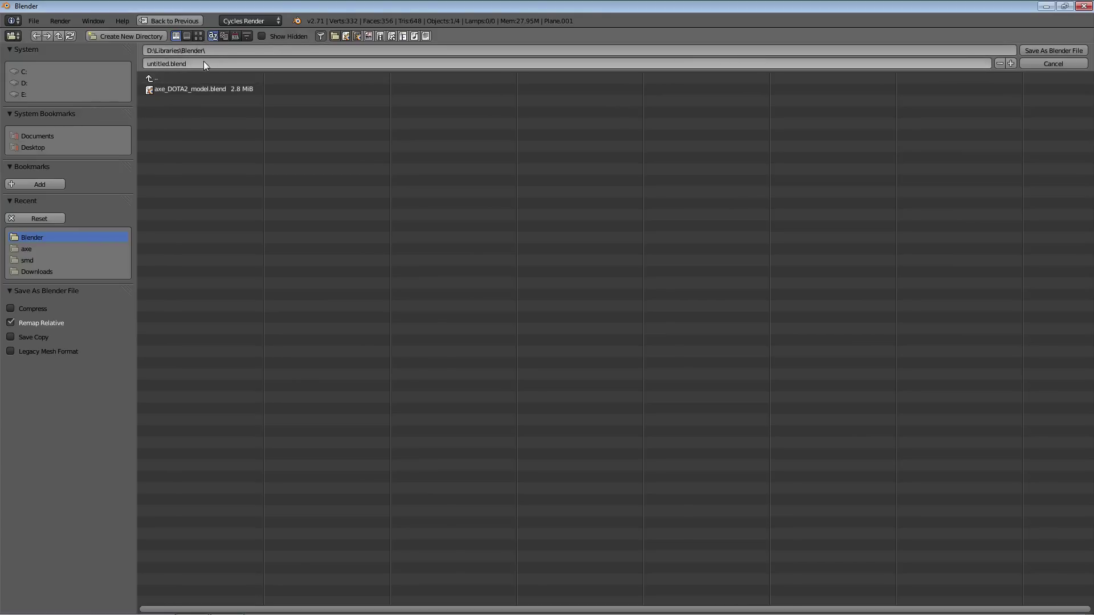
pyautogui.click(36, 146)
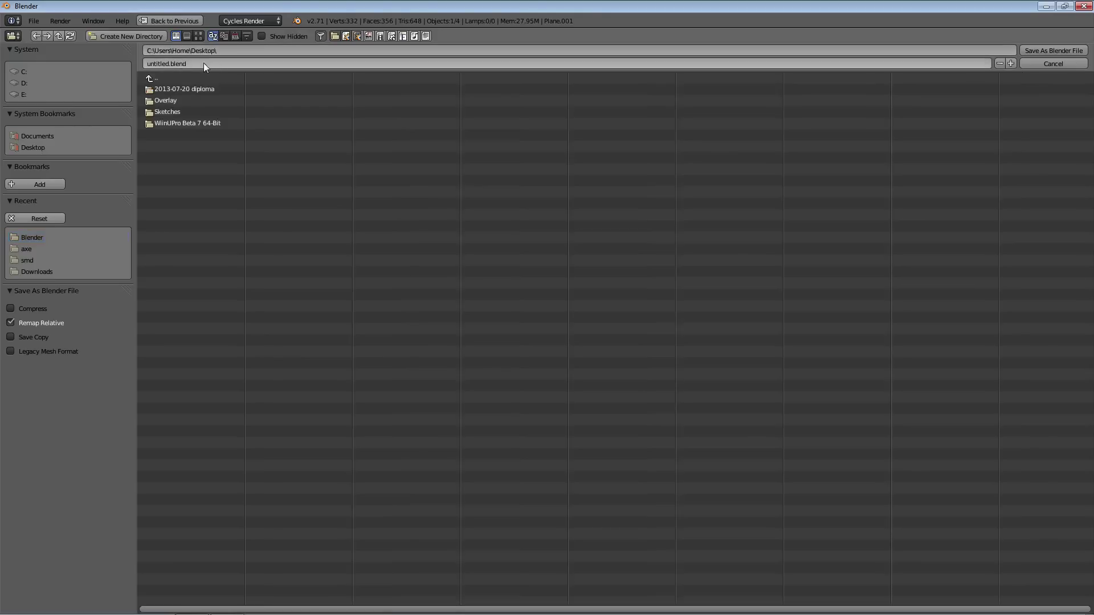
pyautogui.click(203, 63)
pyautogui.write('h')
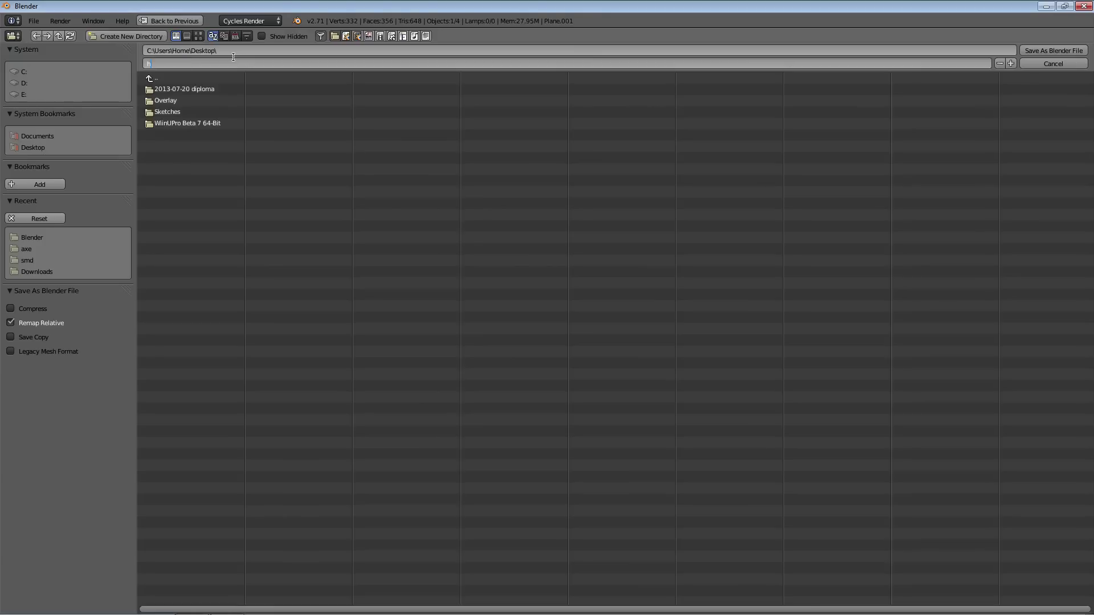
pyautogui.write('ouse.blend')
pyautogui.click(1047, 53)
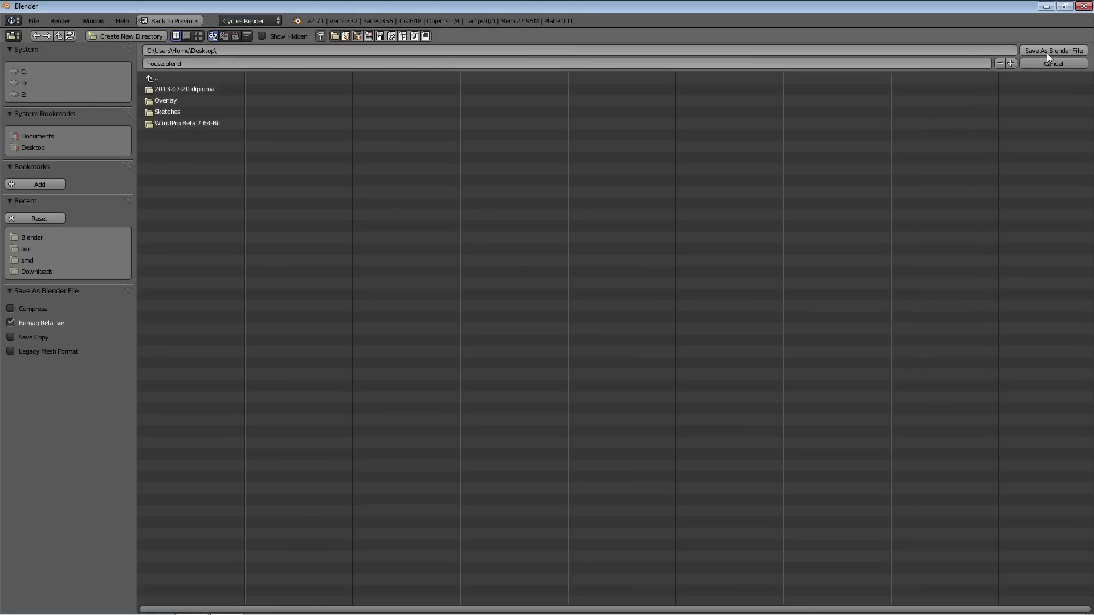
pyautogui.click(1041, 49)
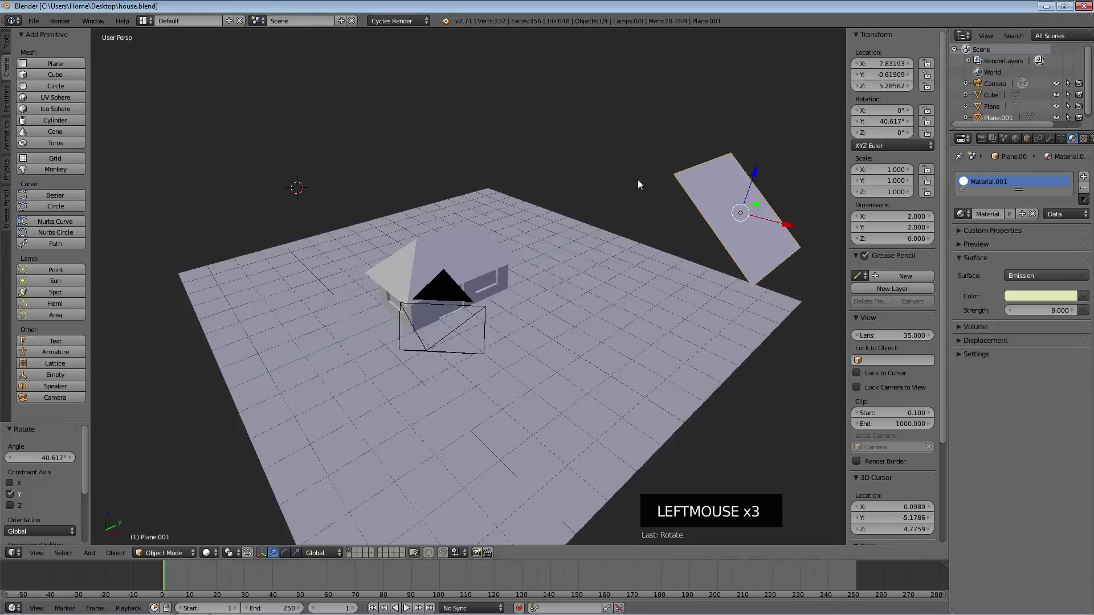
pyautogui.moveTo(611, 236); pyautogui.dragTo(631, 236, button='middle')
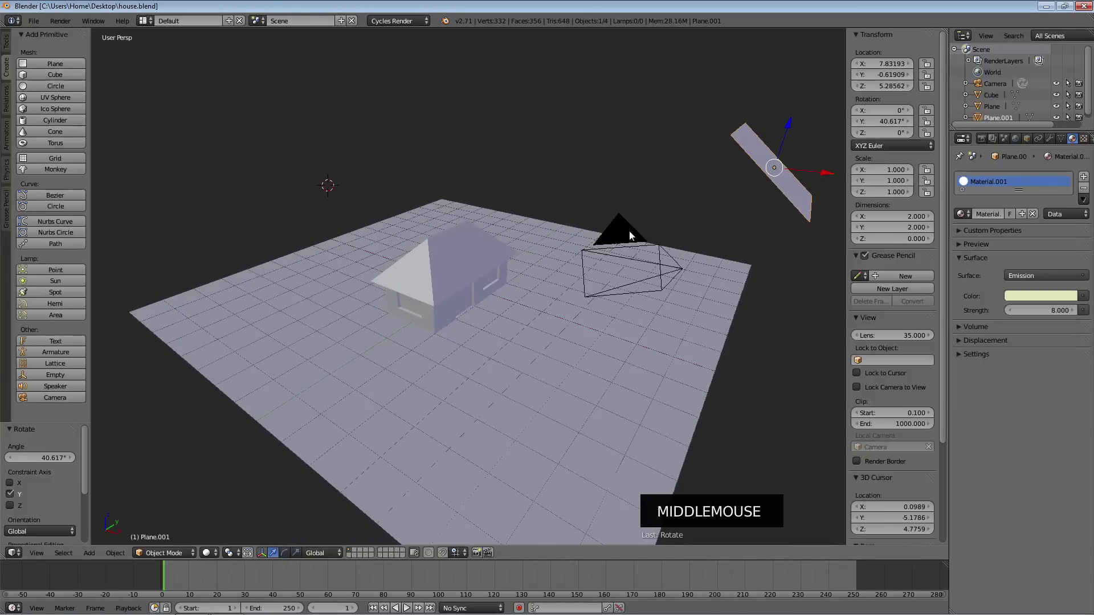